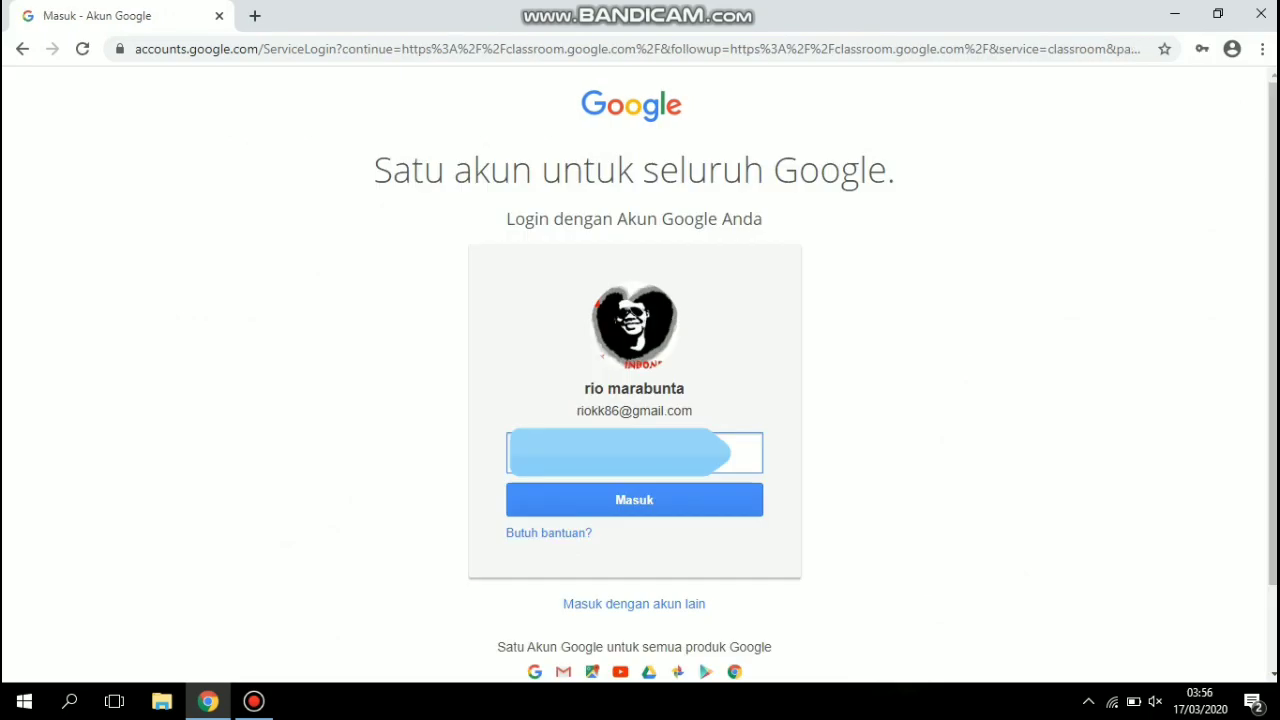
Sign in to the account and start creating a new class, accepting the notice that Classroom is not used at a school with students.
key(Return)
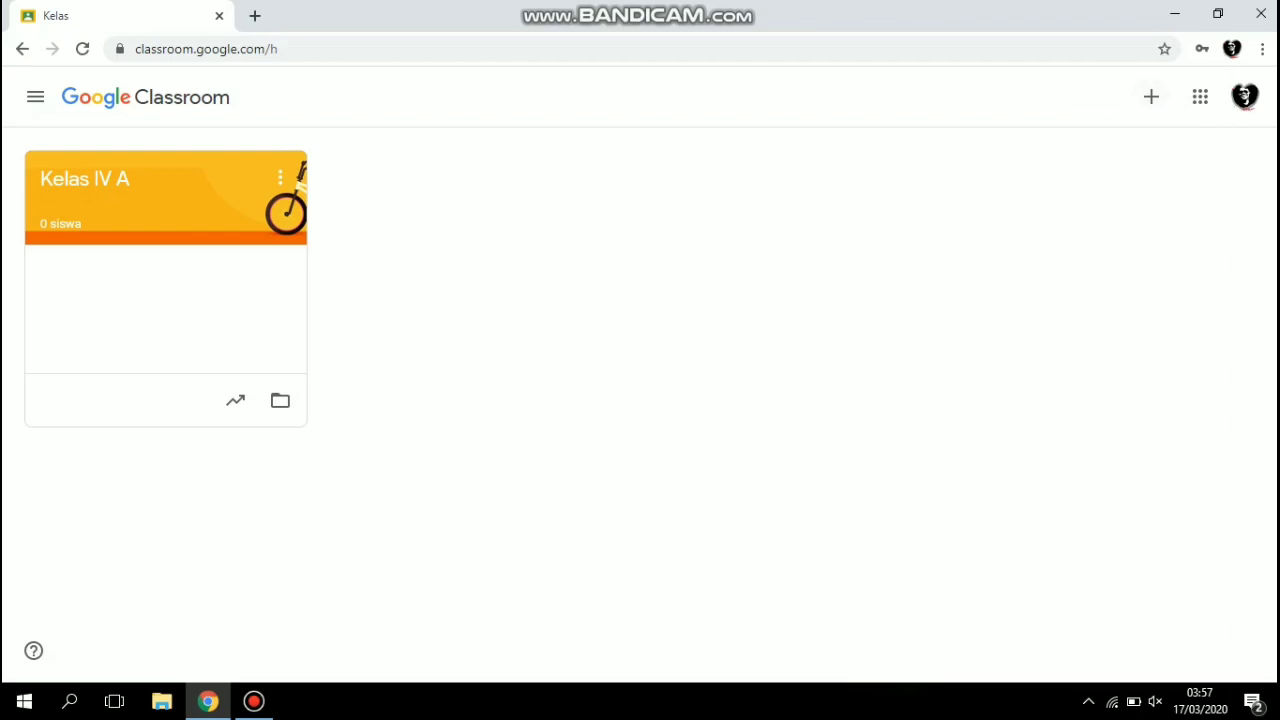
click(1151, 97)
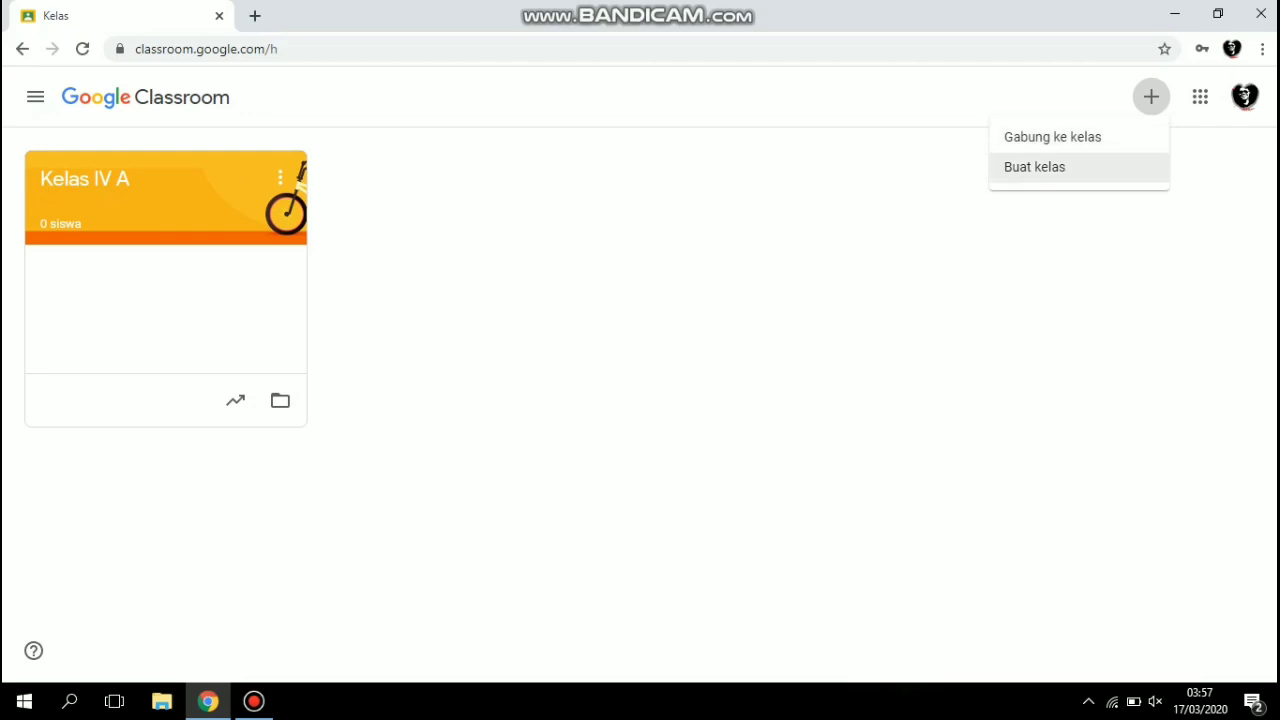
click(1034, 167)
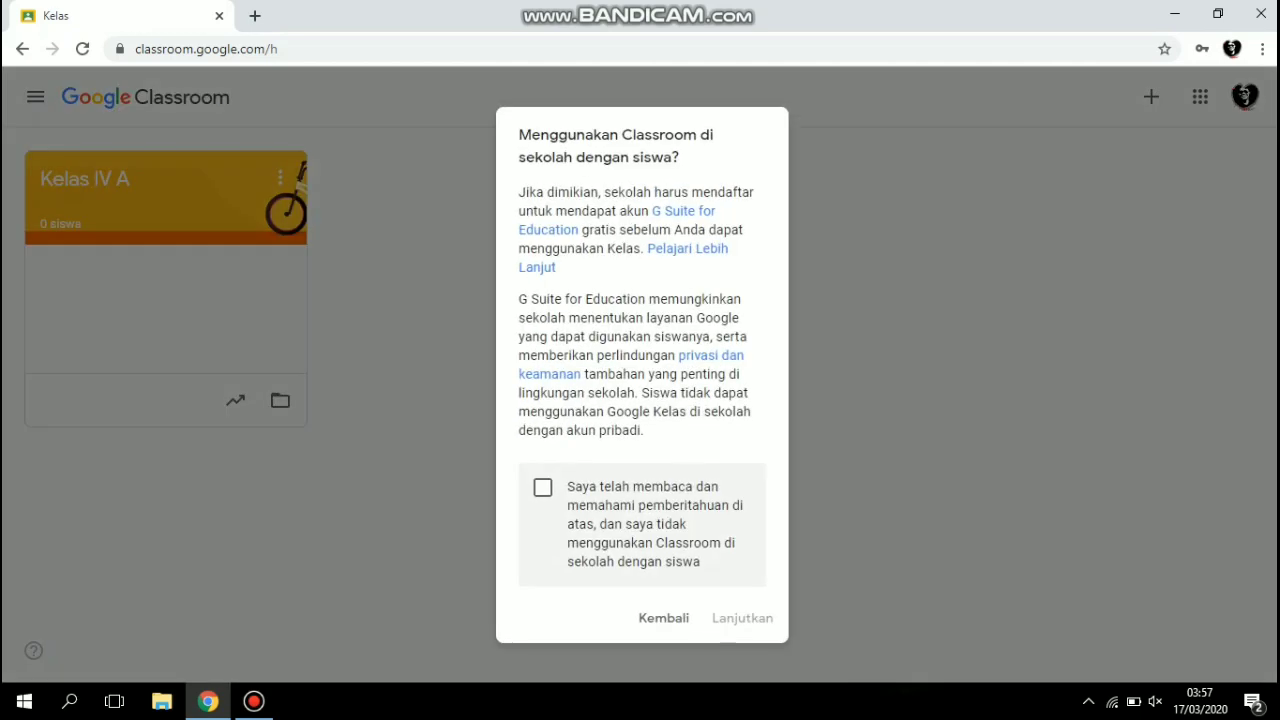
click(542, 487)
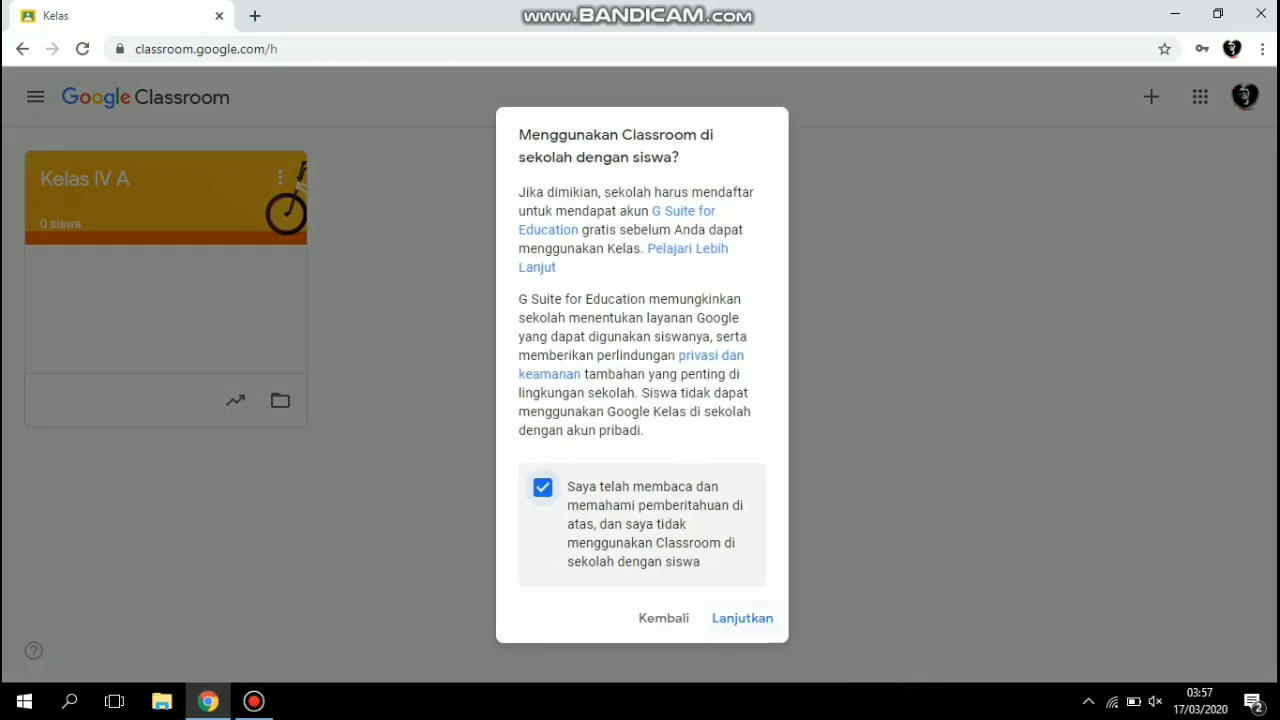
click(742, 618)
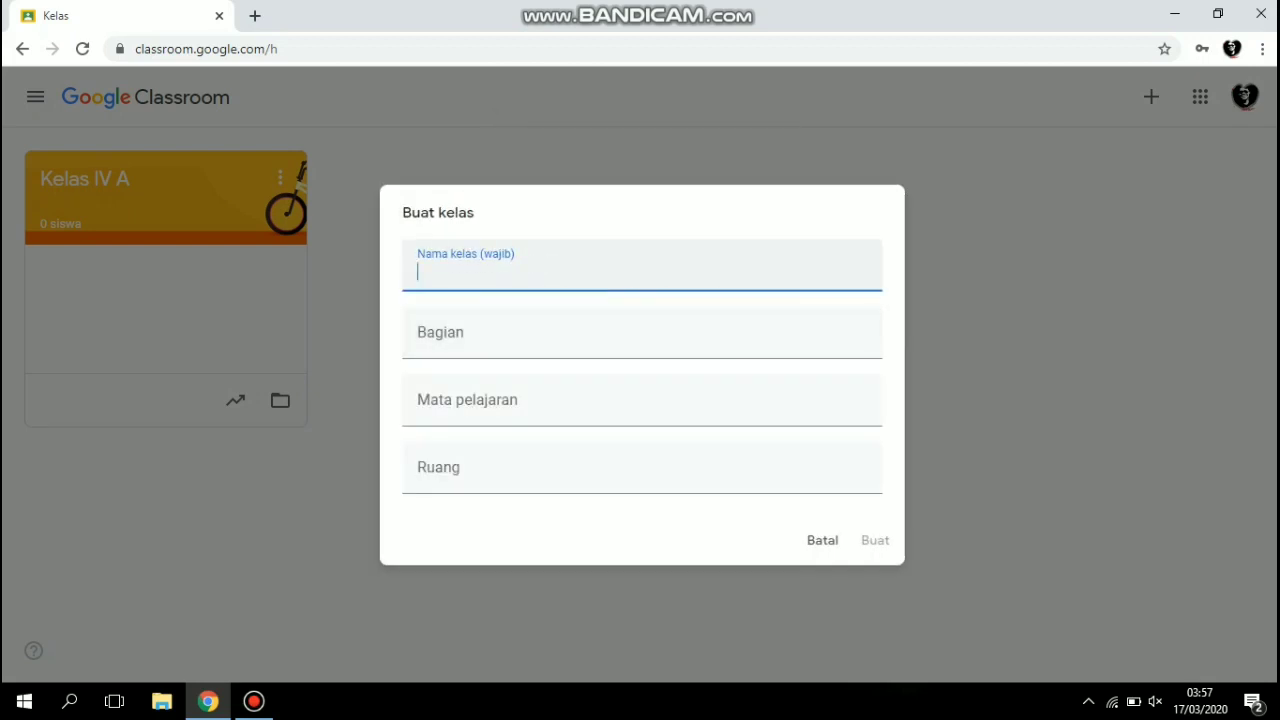
Create the class with the name Kelas IV A, the teacher's name as section and Umum as subject.
text(Kel)
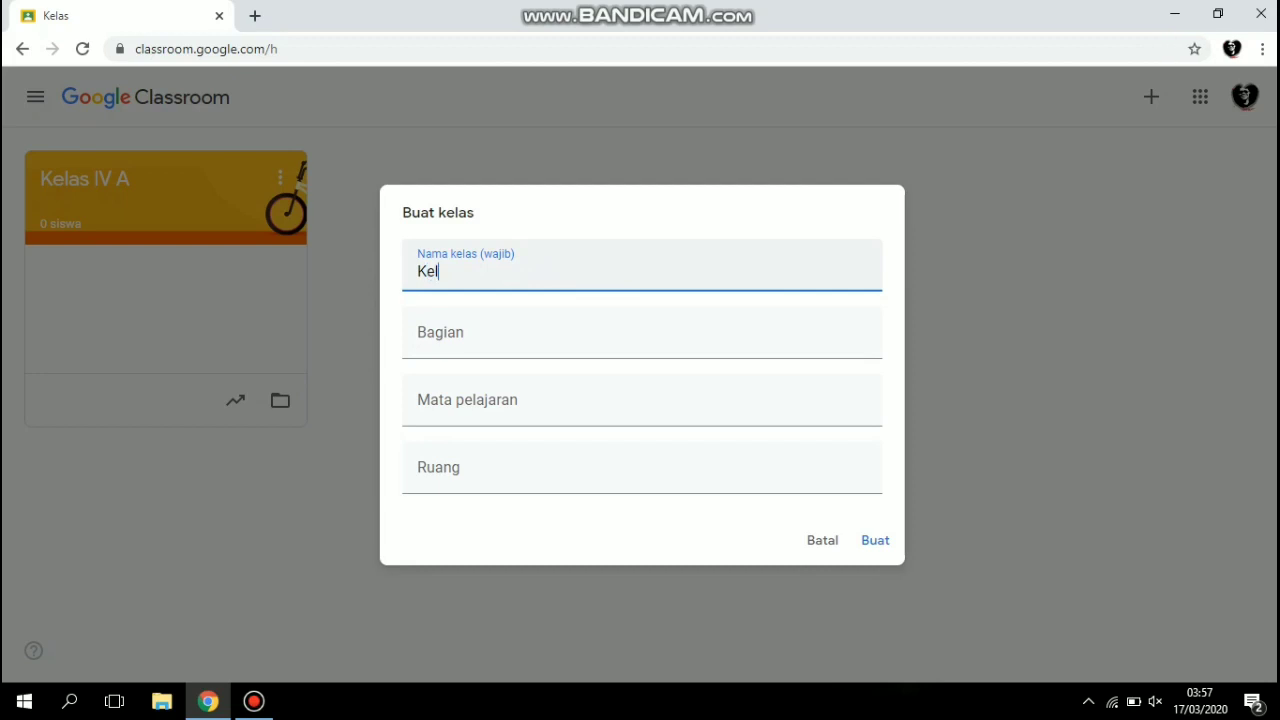
text(as IV A)
key(Tab)
text(Mr. )
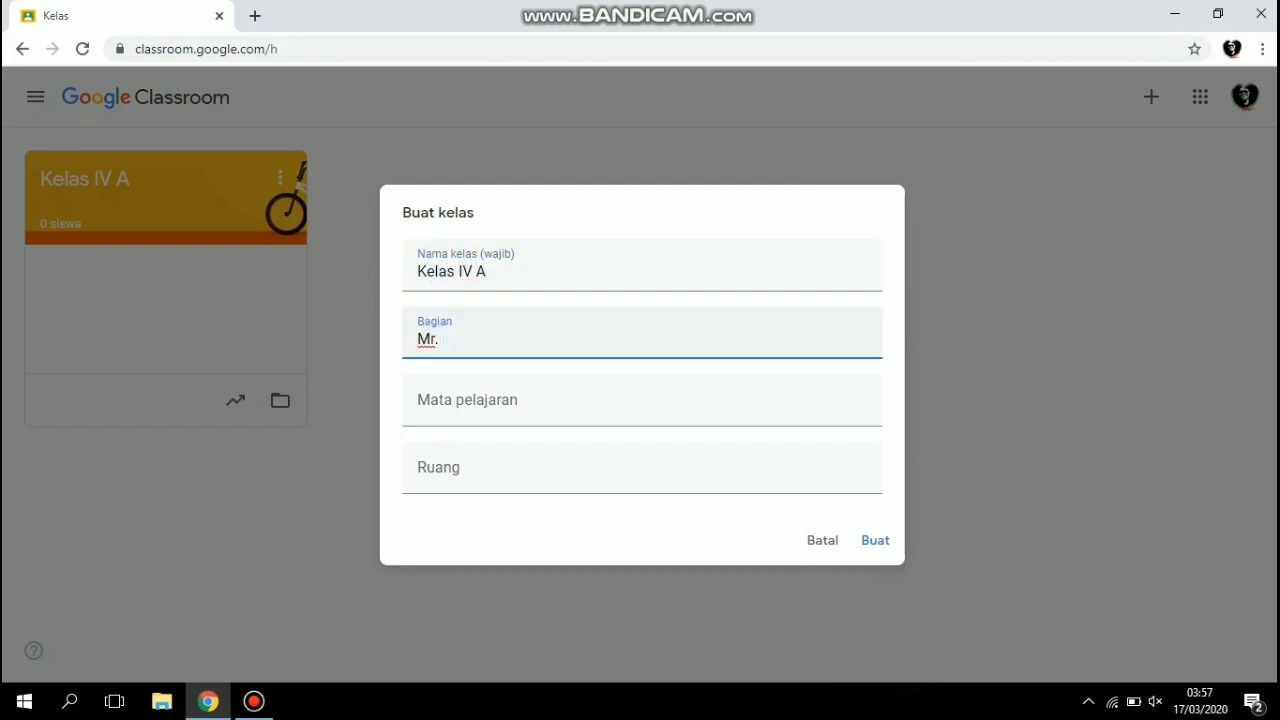
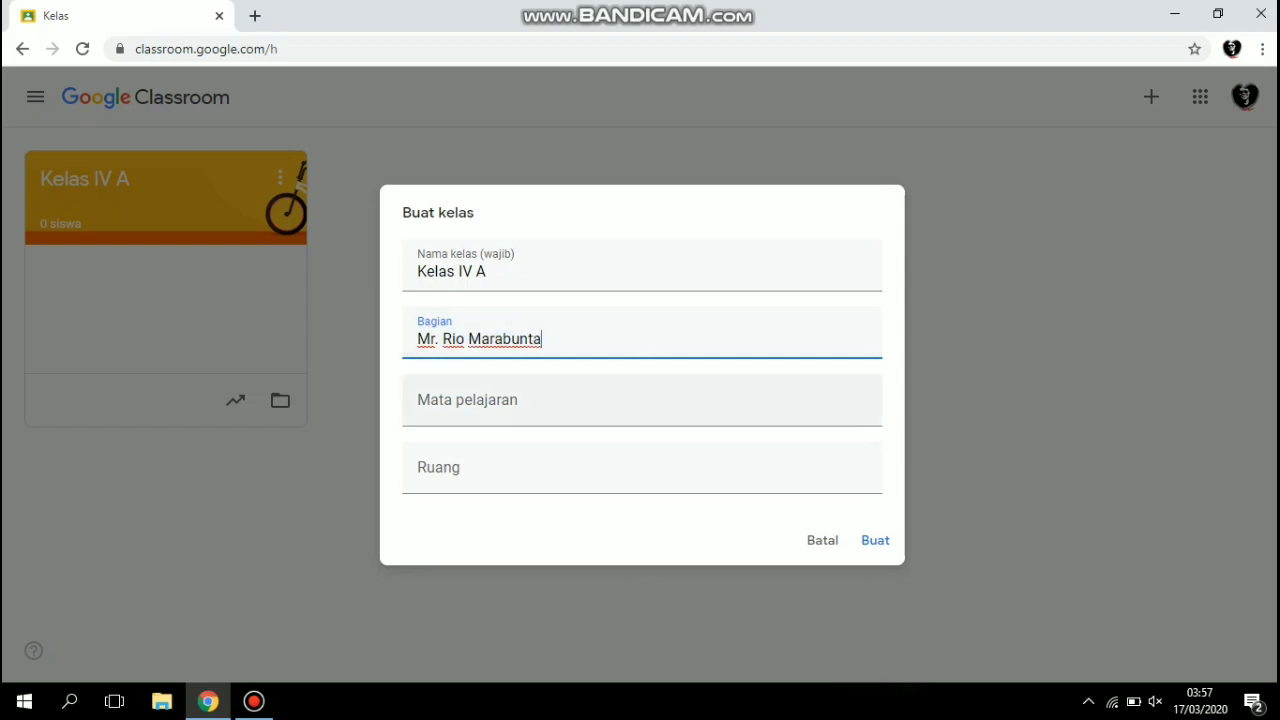
key(Tab)
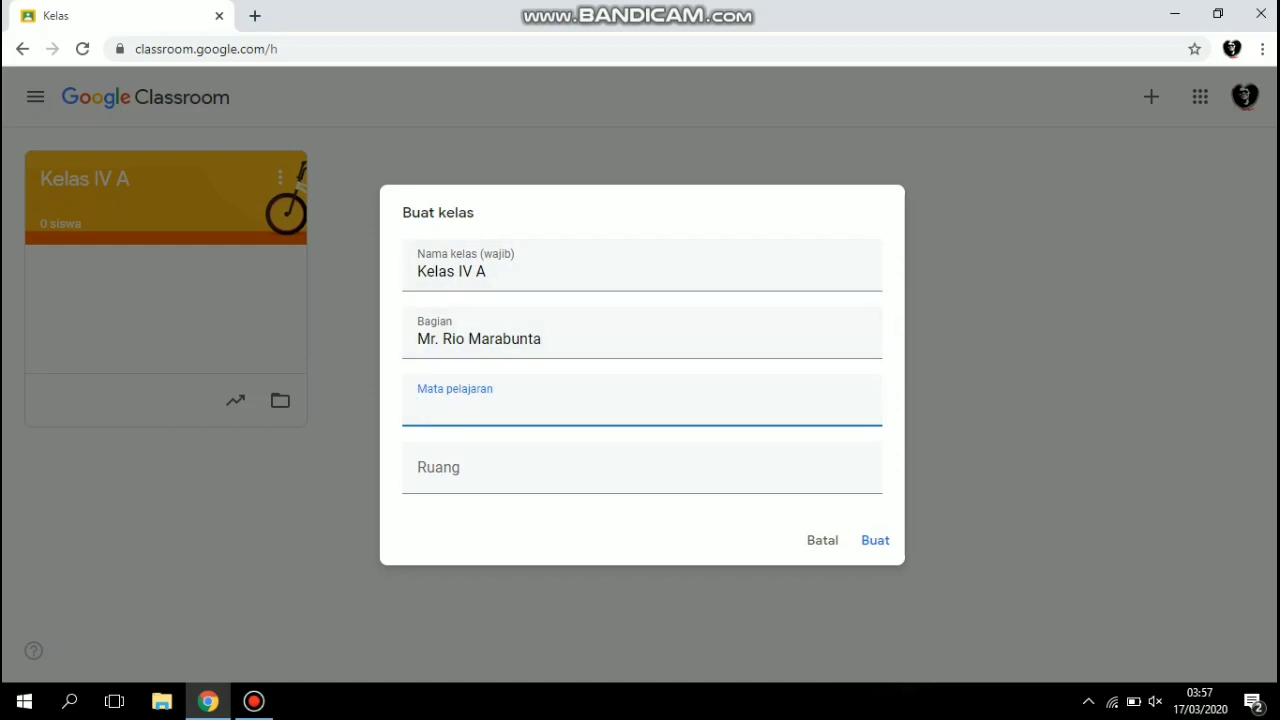
text(Umum)
key(Return)
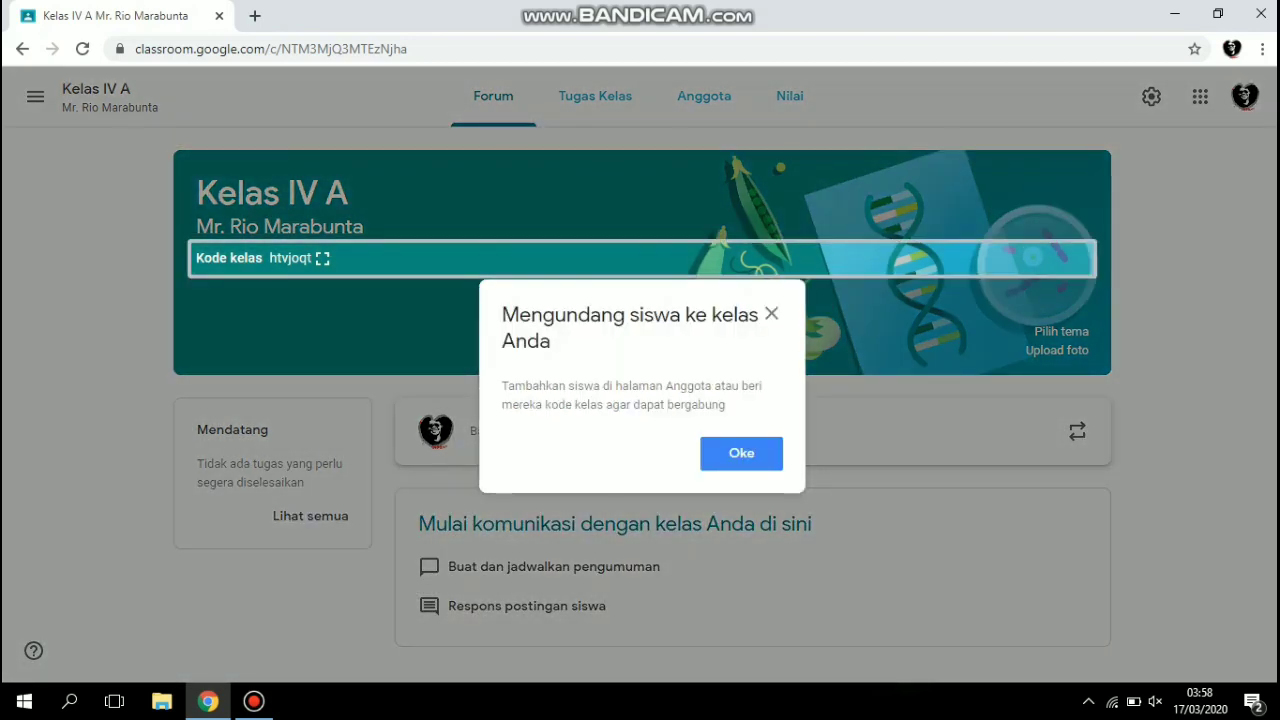
Dismiss the student invitation tip and view the class code enlarged.
click(741, 453)
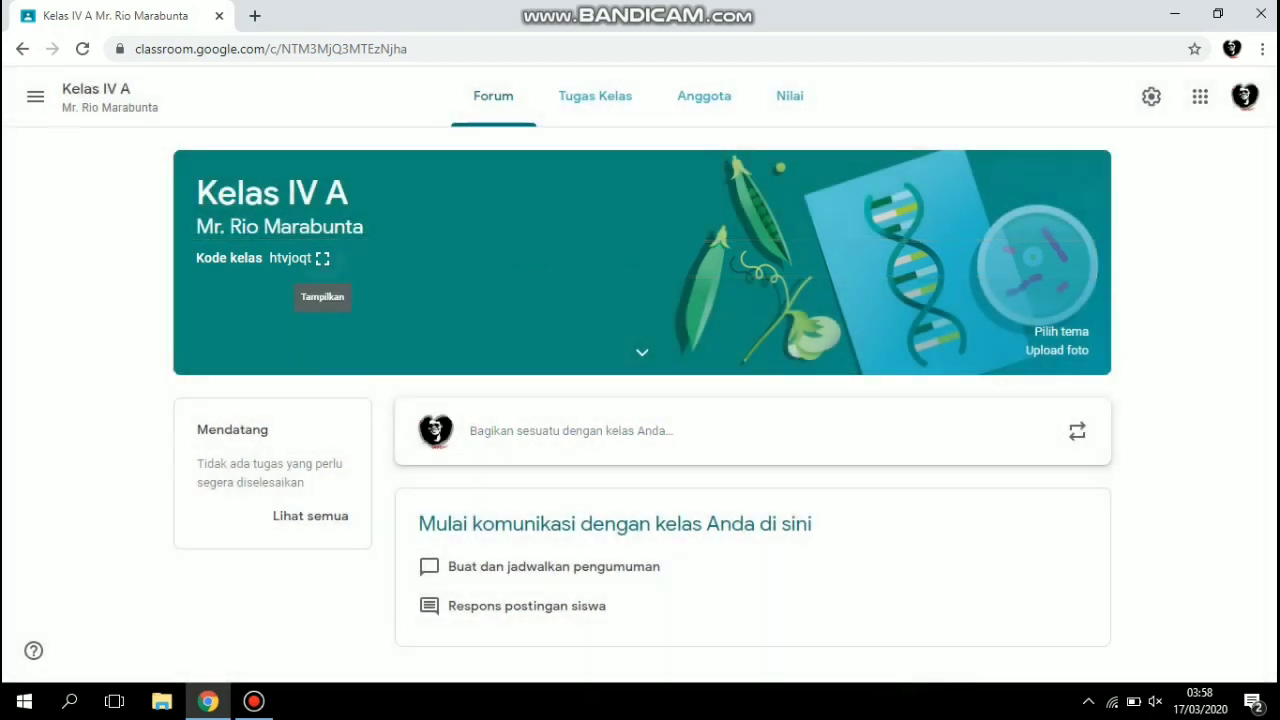
click(322, 258)
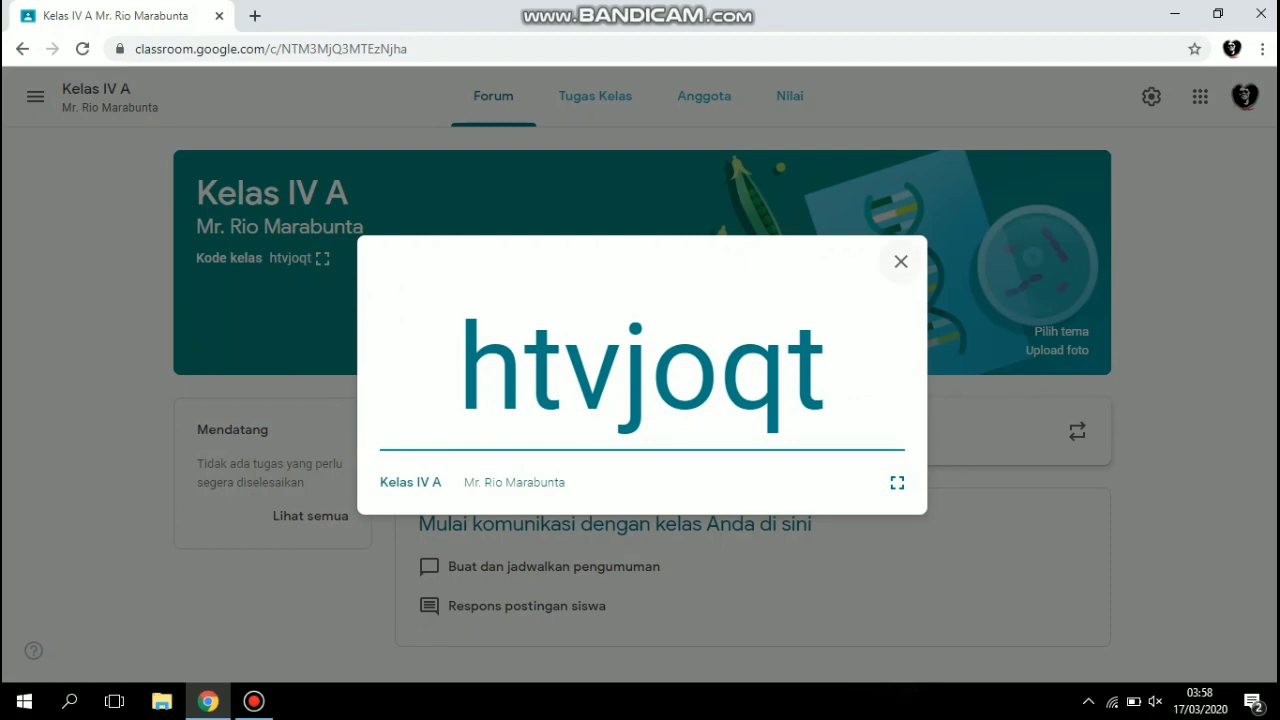
click(901, 261)
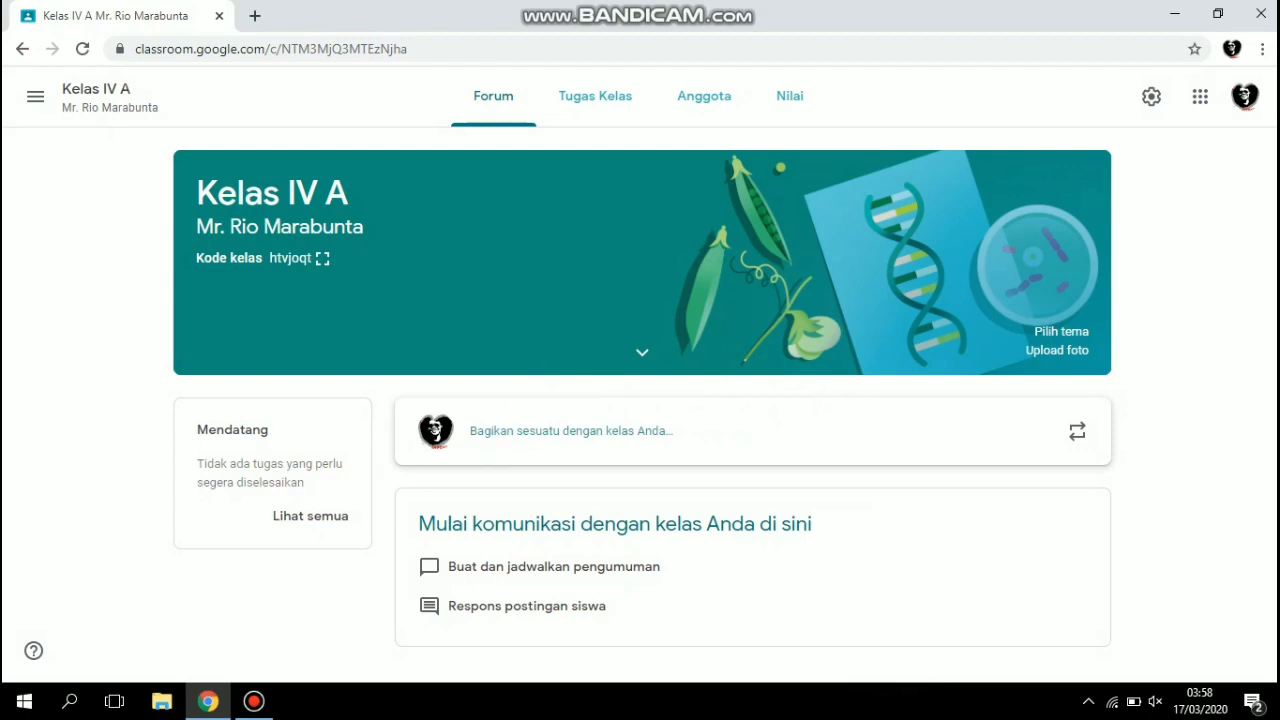
Start a forum announcement for the class with the greeting "Assalamu'alaikum..." and a second line "Stay Safe ya anak-anak".
click(571, 431)
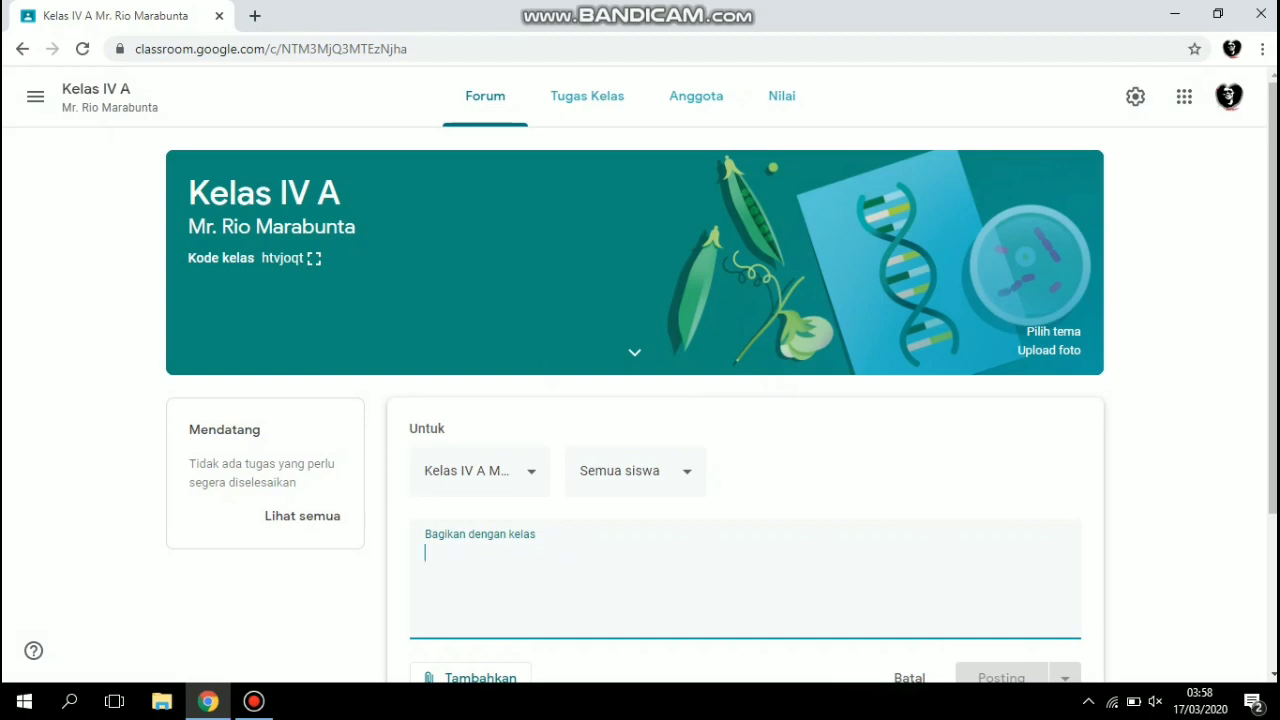
text(Assalamu)
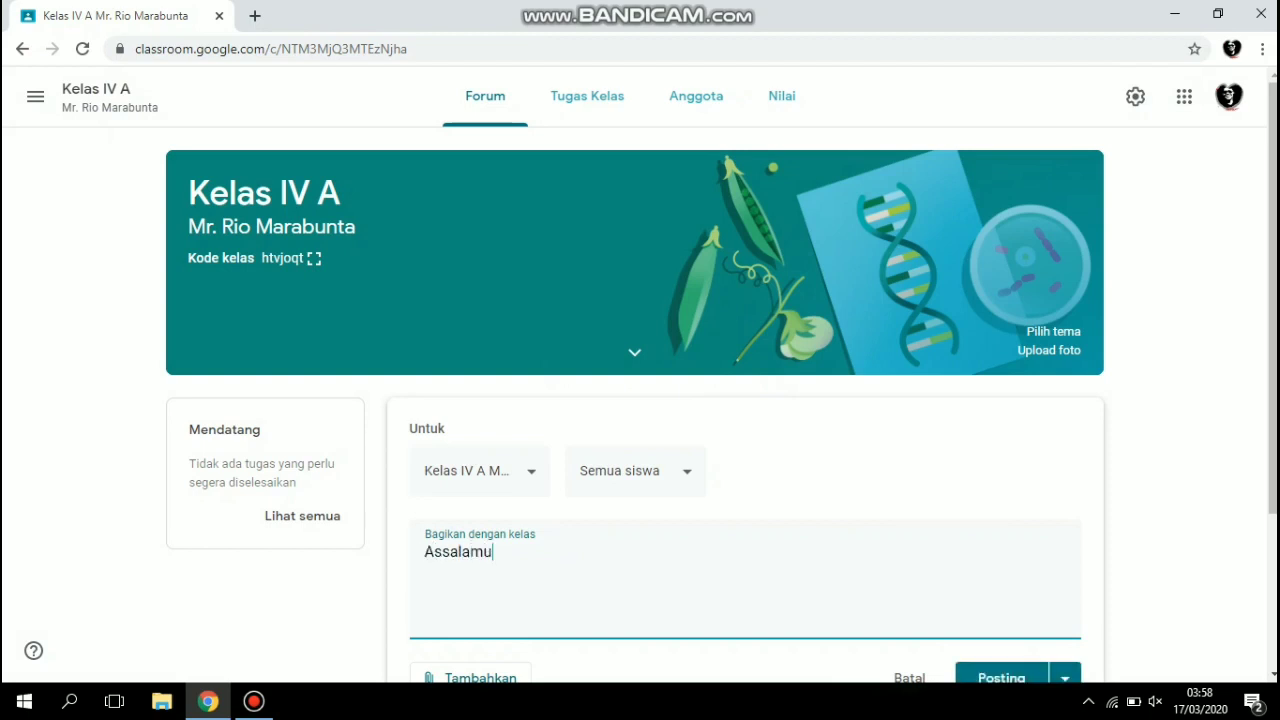
text('alaikum...)
key(Return)
text(Sta)
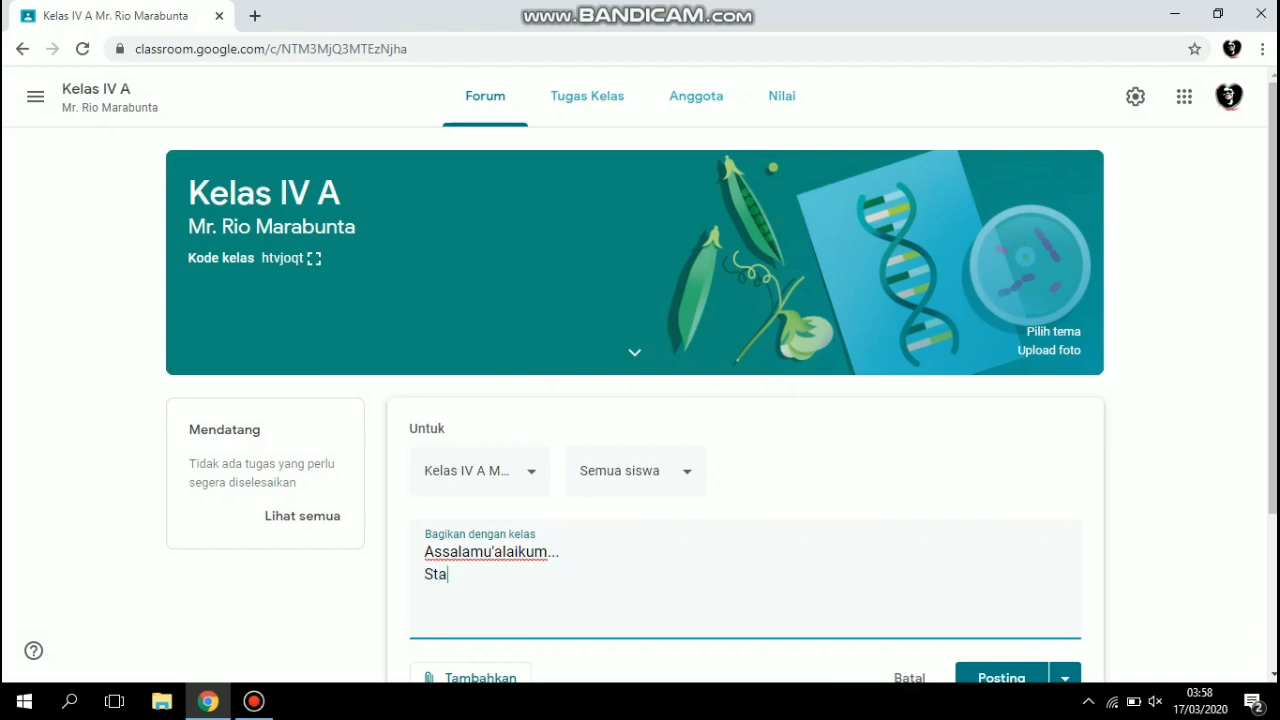
text(y Safe ya anak)
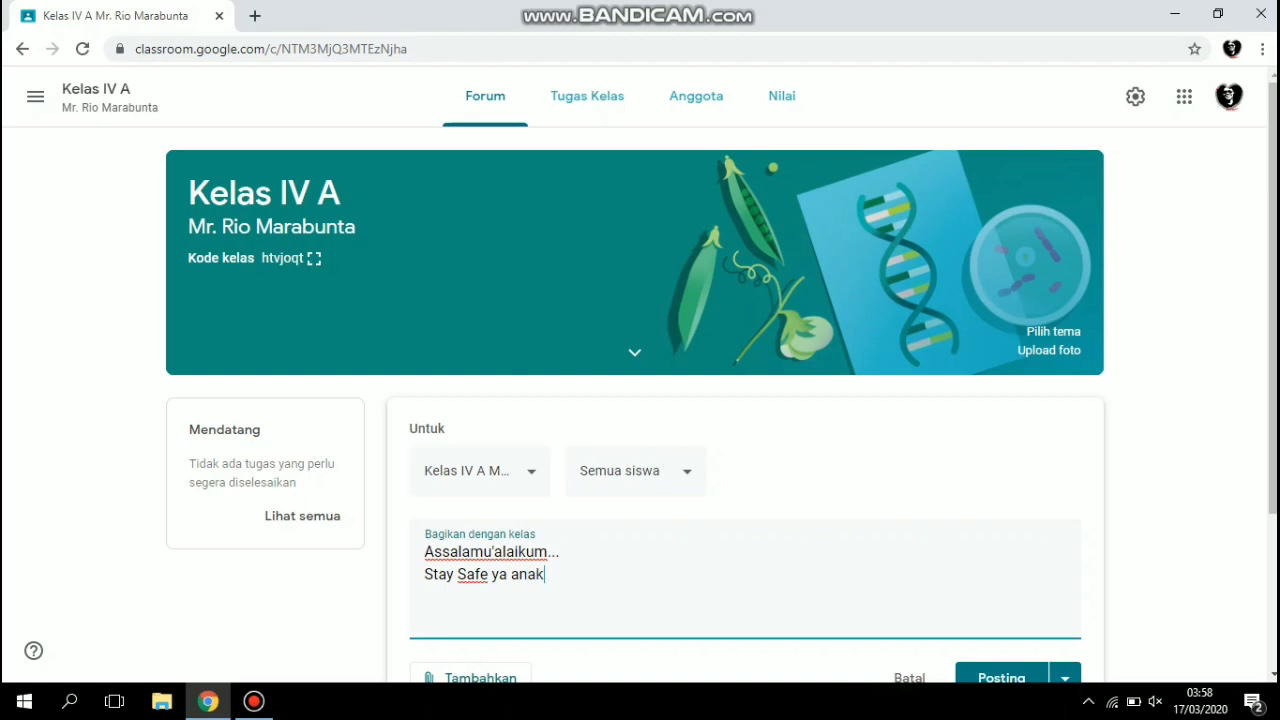
text(-anak.. Jangan le)
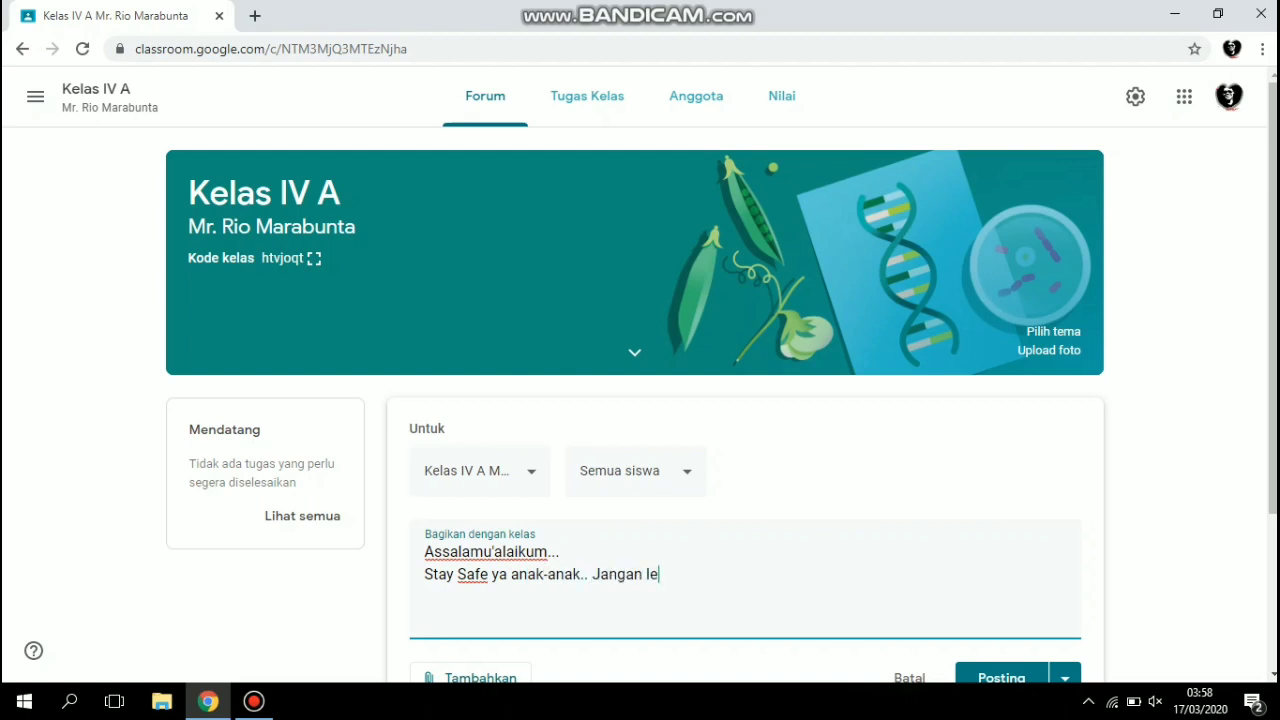
Extend the second line of the announcement with ".. Jangan keluar.. bahaya virus Corona..".
key(BackSpace)
key(BackSpace)
text(keluar.. bahaya viru)
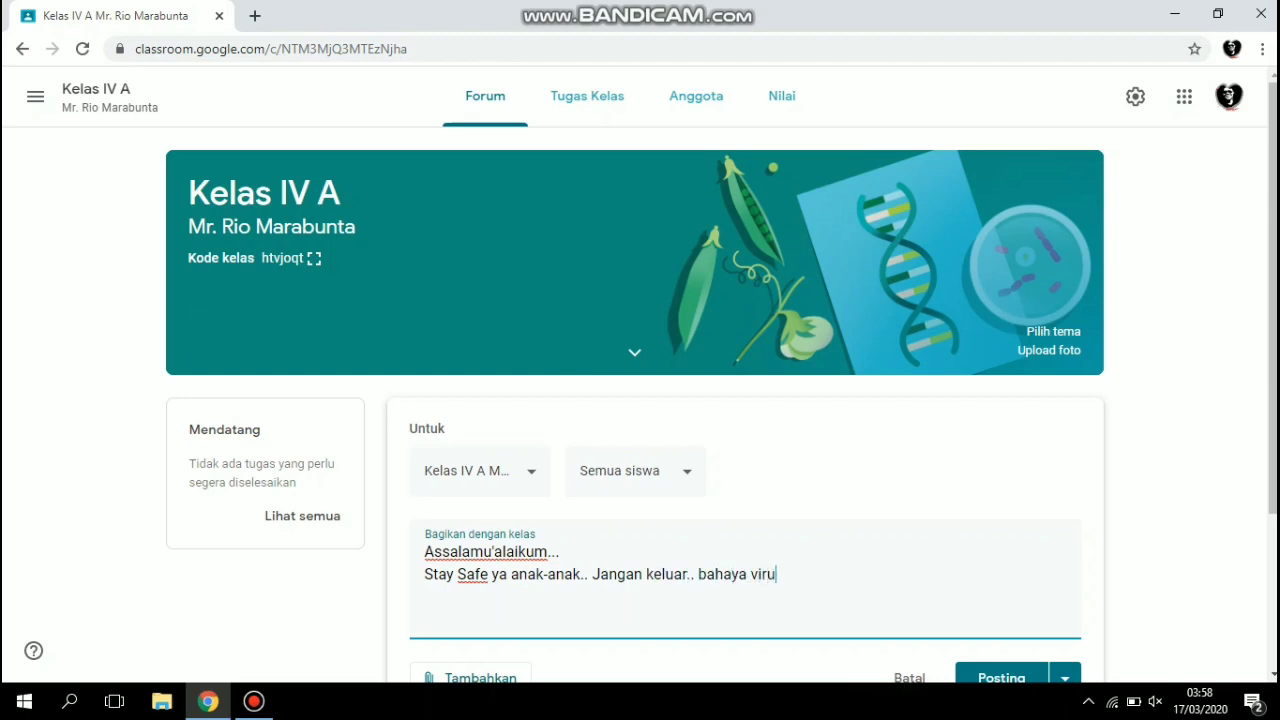
text(s Corona..)
Add a third line "Belajar ya.." to the announcement and post it to the class.
key(Return)
text(Belajar ya)
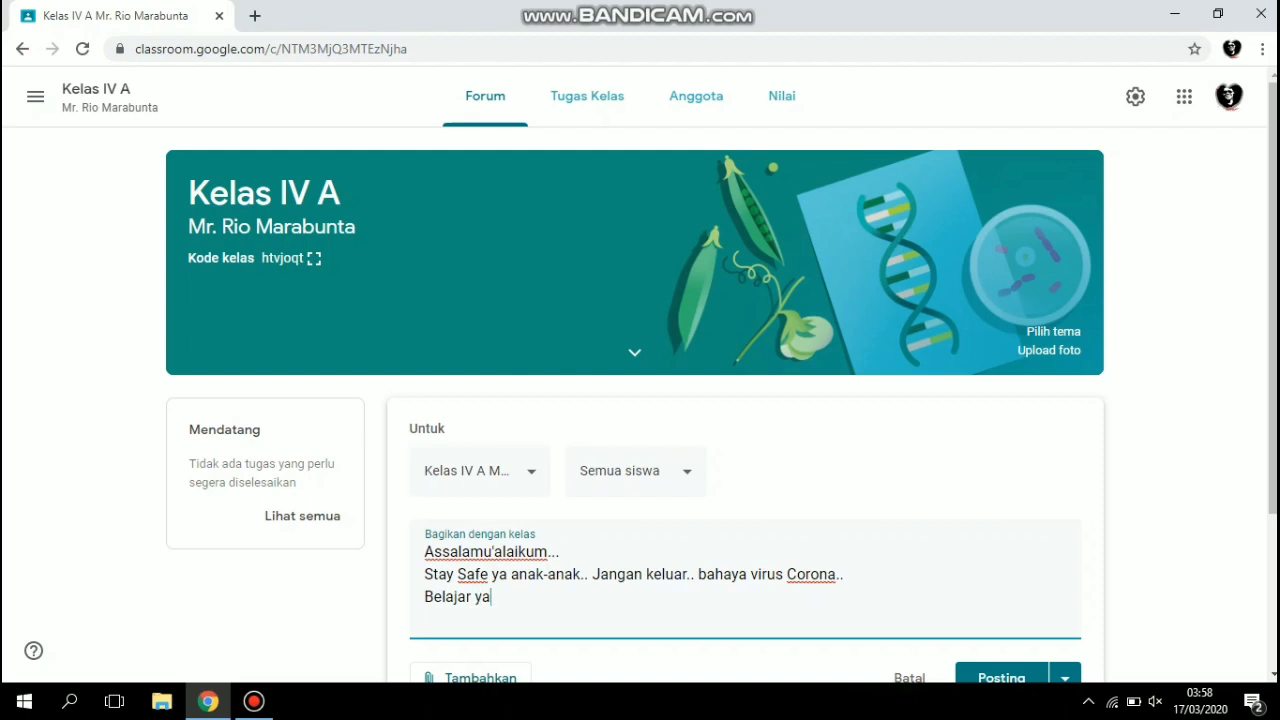
text(..)
click(1001, 674)
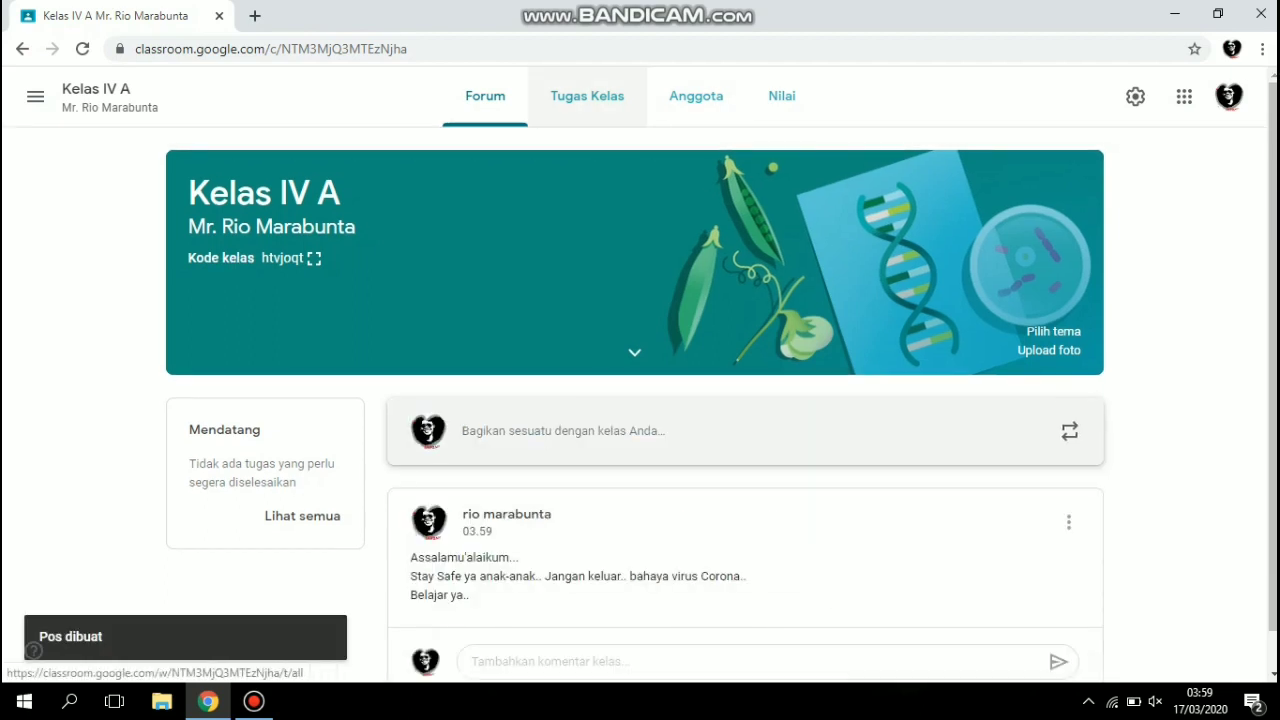
Start a new quiz assignment (Tugas kuis) in the class's classwork and dismiss the materials tip.
click(587, 96)
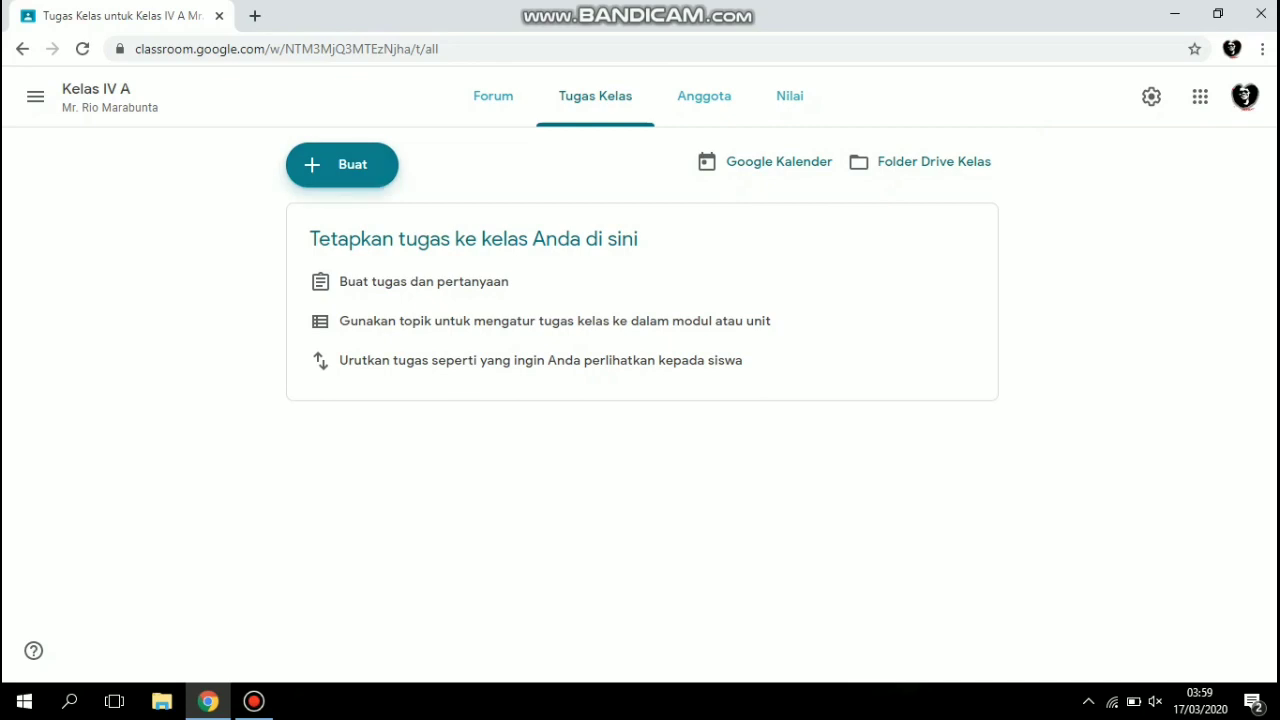
click(342, 164)
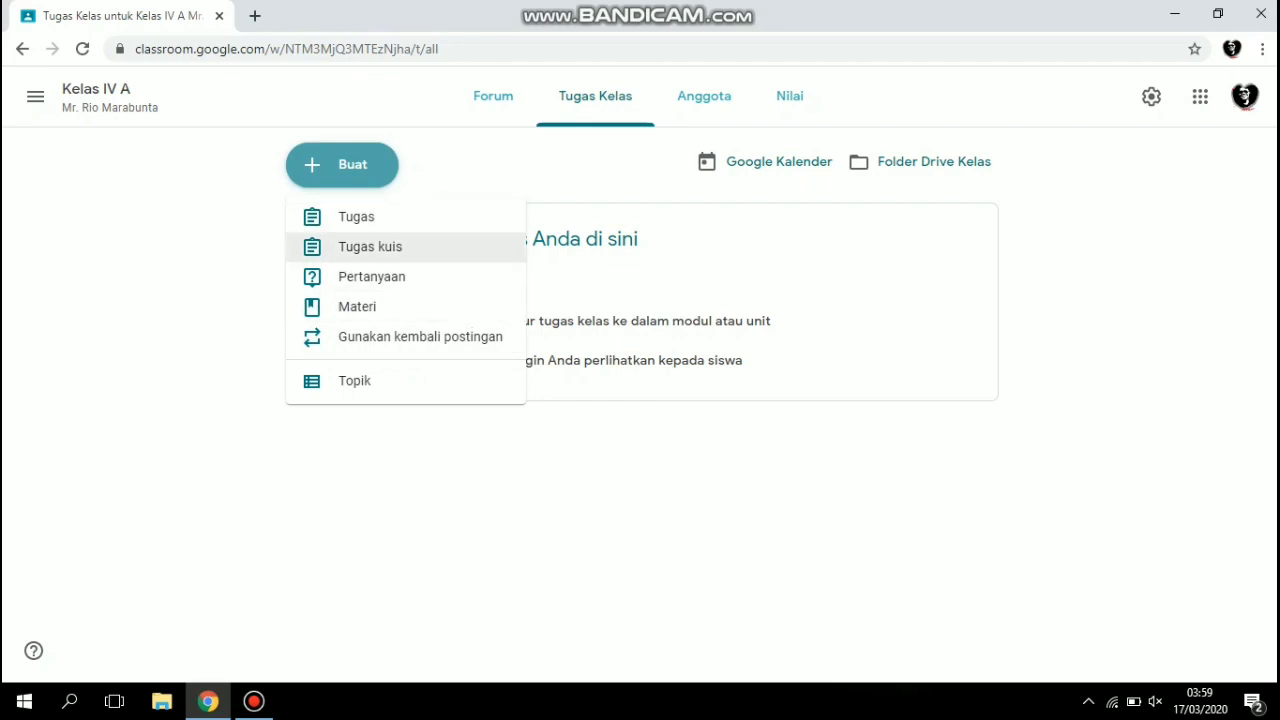
click(370, 246)
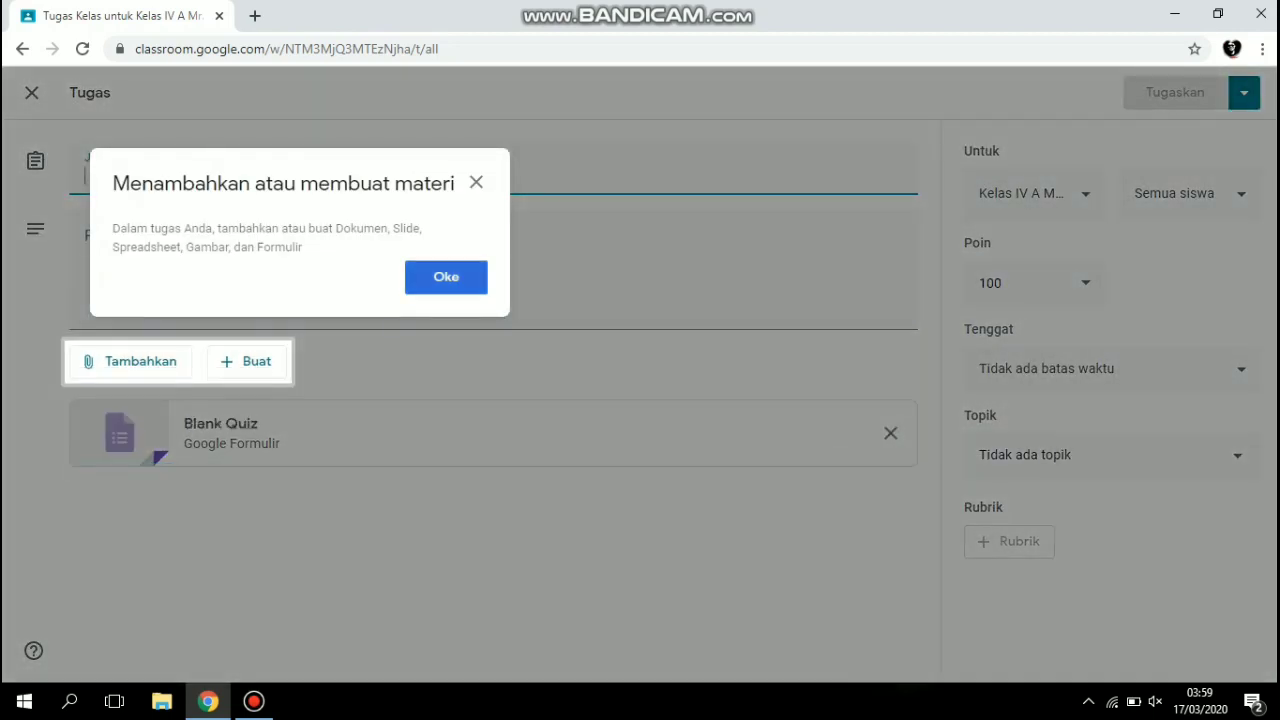
click(446, 277)
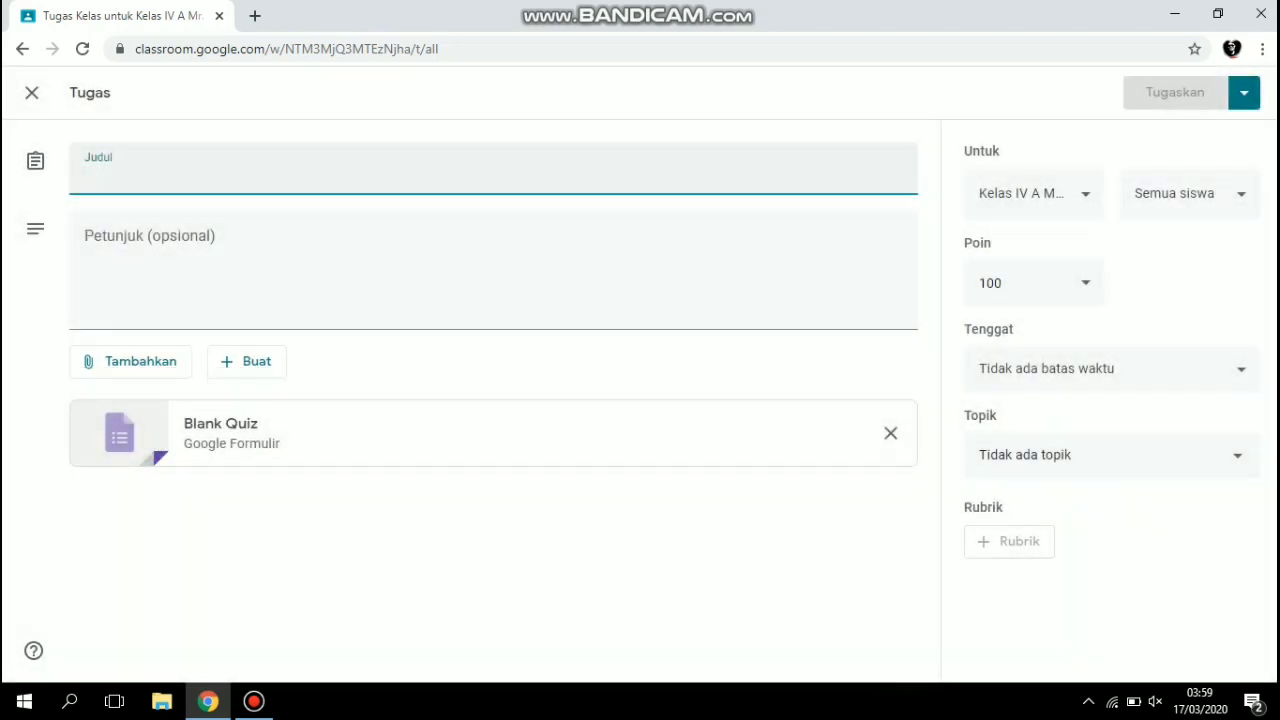
Title the assignment "Uji Kompegtensi" and set its instructions to "Jawablah dengan jawaban yang benar!".
text(Uji Komp)
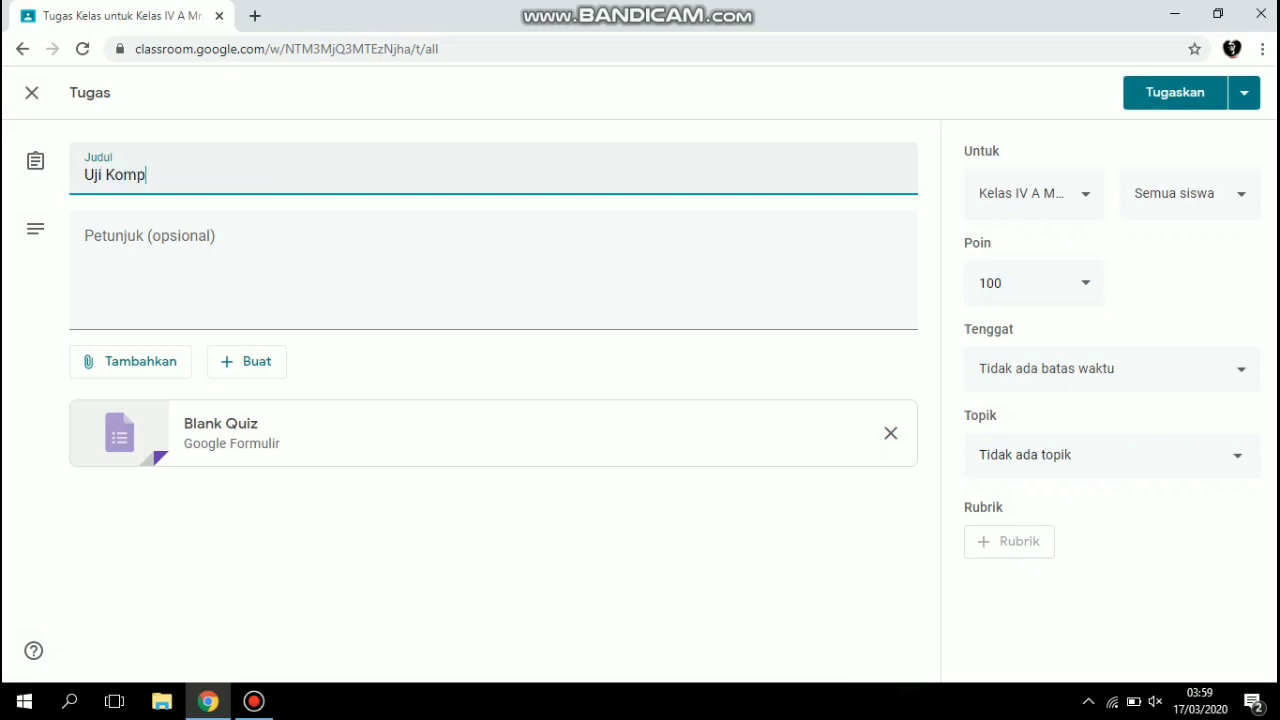
text(egtensi)
key(Tab)
text(Jawablah dengan jawaban yang benar!)
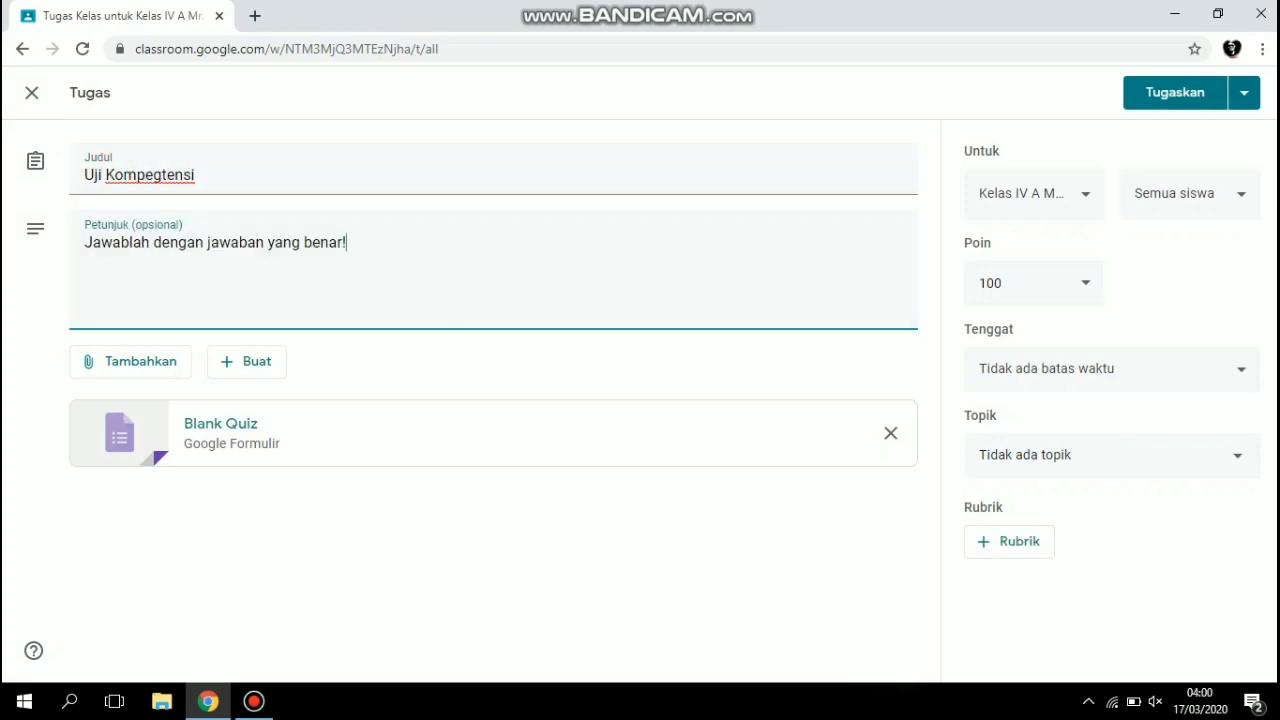
Open the attached Blank Quiz form, skip the quiz tour and set the form title to "Uji Kompetensi Tema 8 Subtema 1".
click(228, 424)
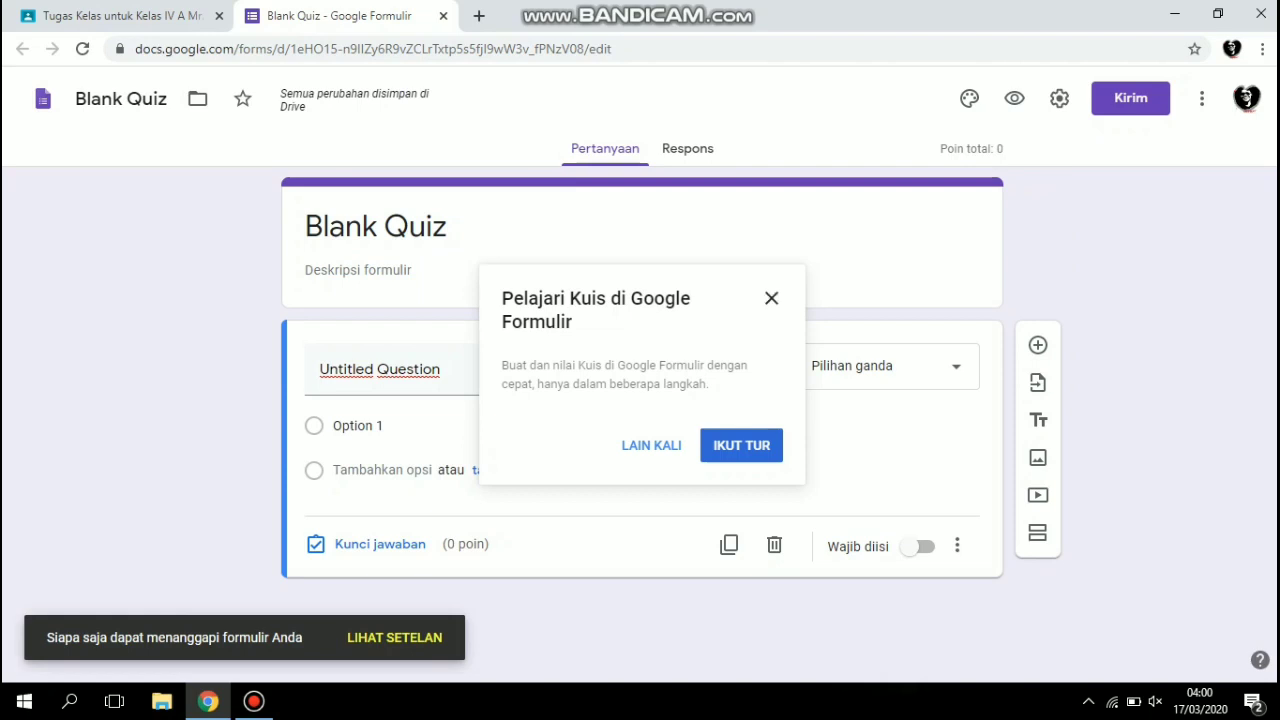
click(651, 446)
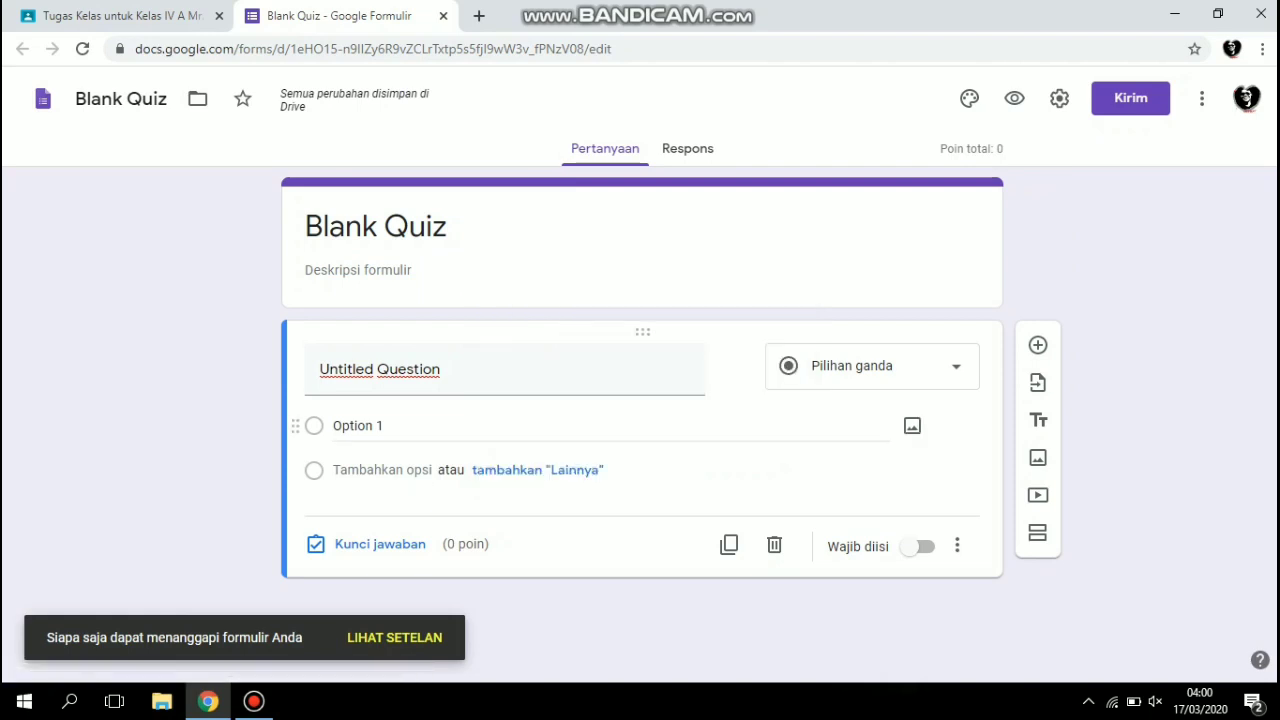
click(505, 369)
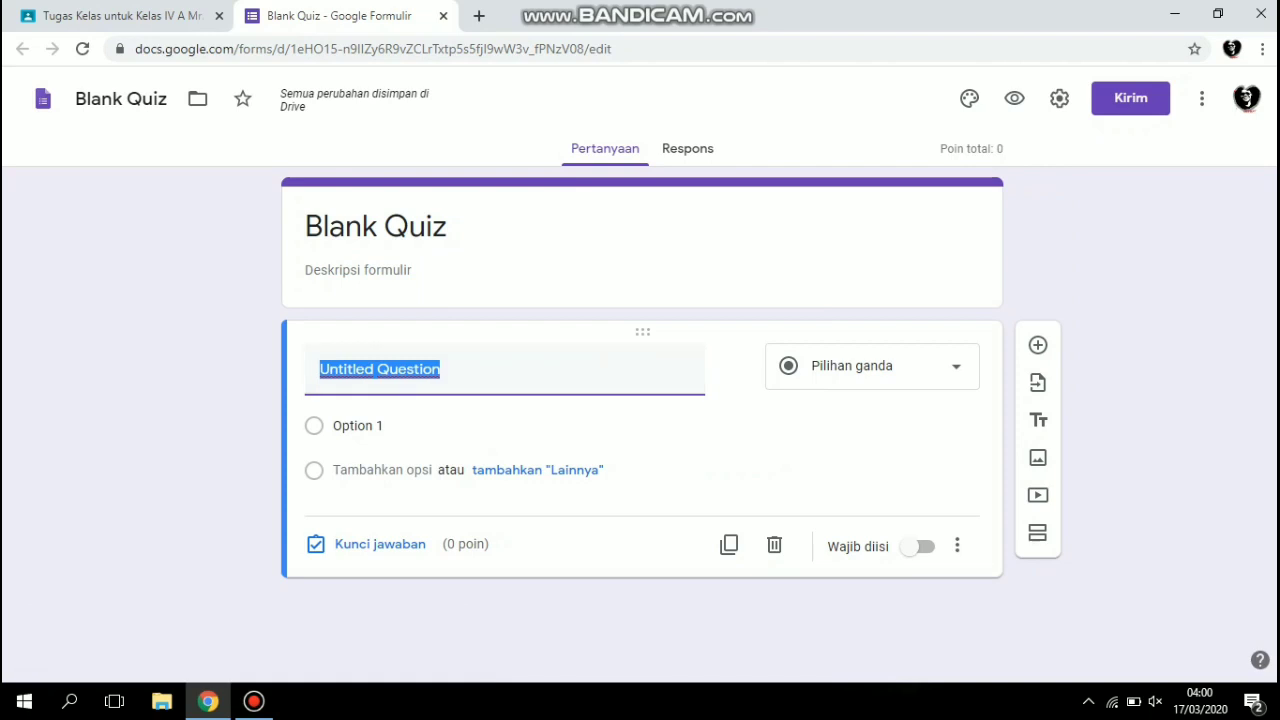
click(376, 226)
text(Uji)
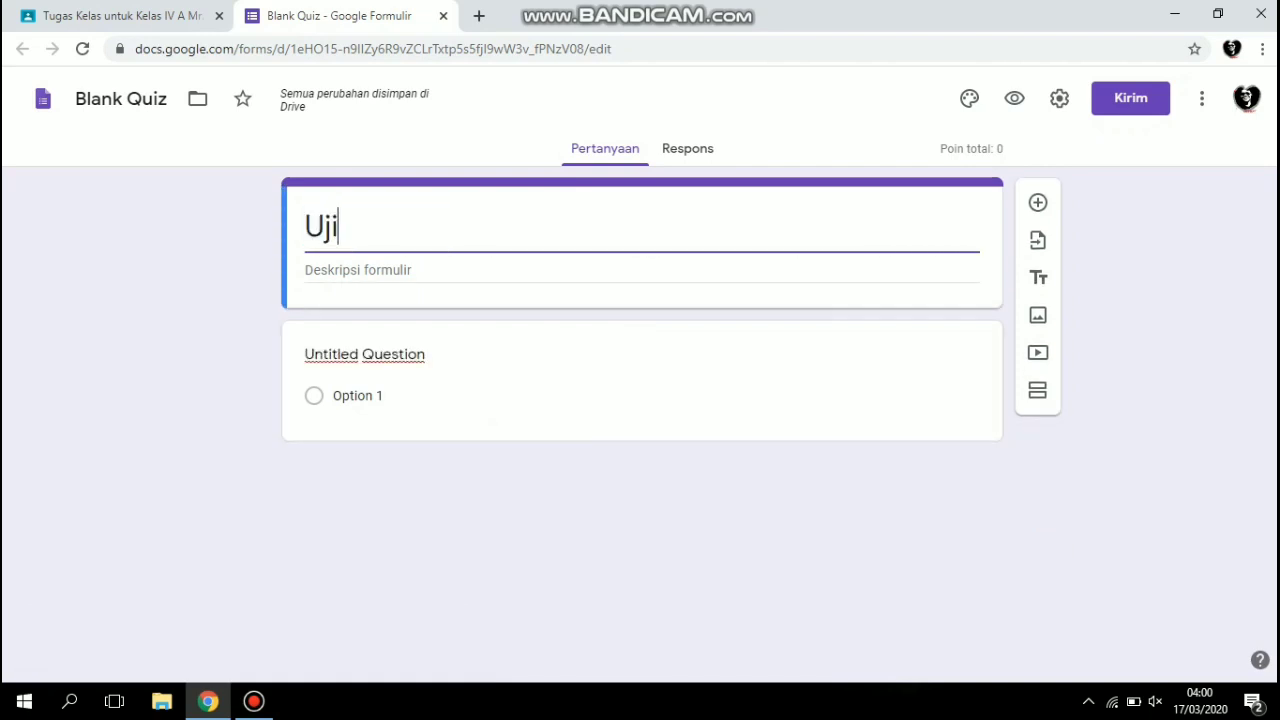
text( Kompetensi)
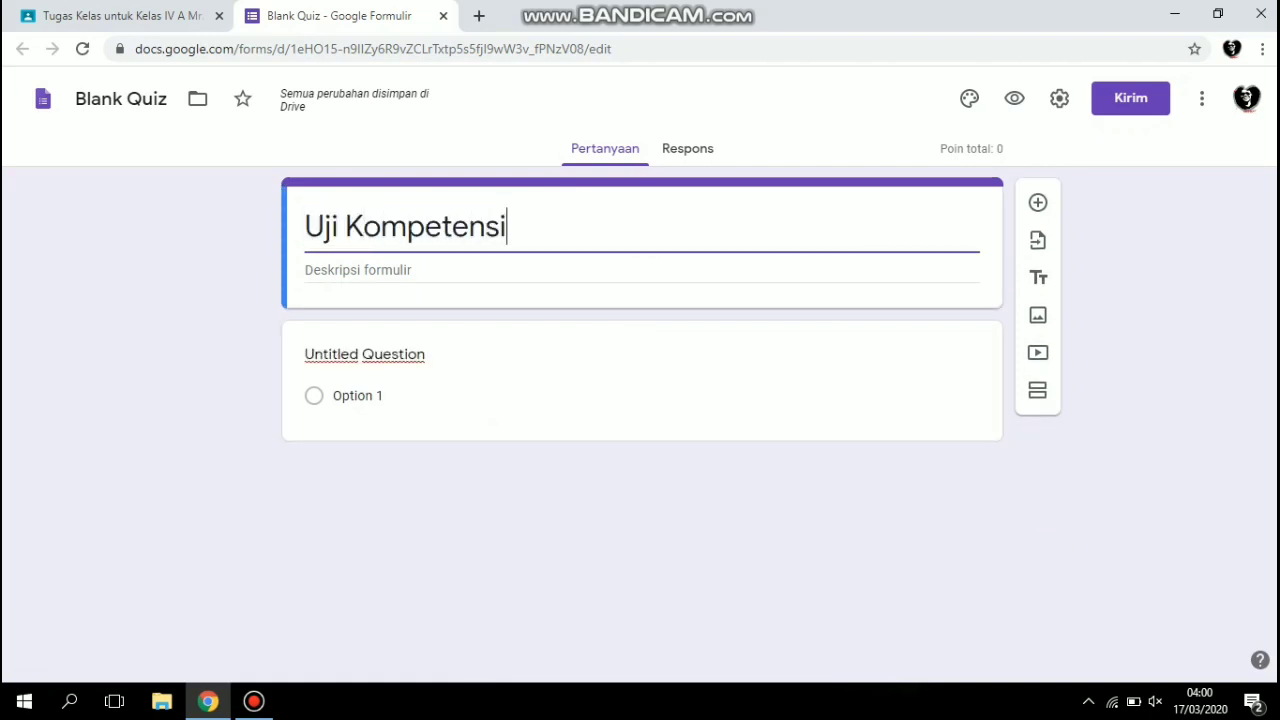
text( Tema 8)
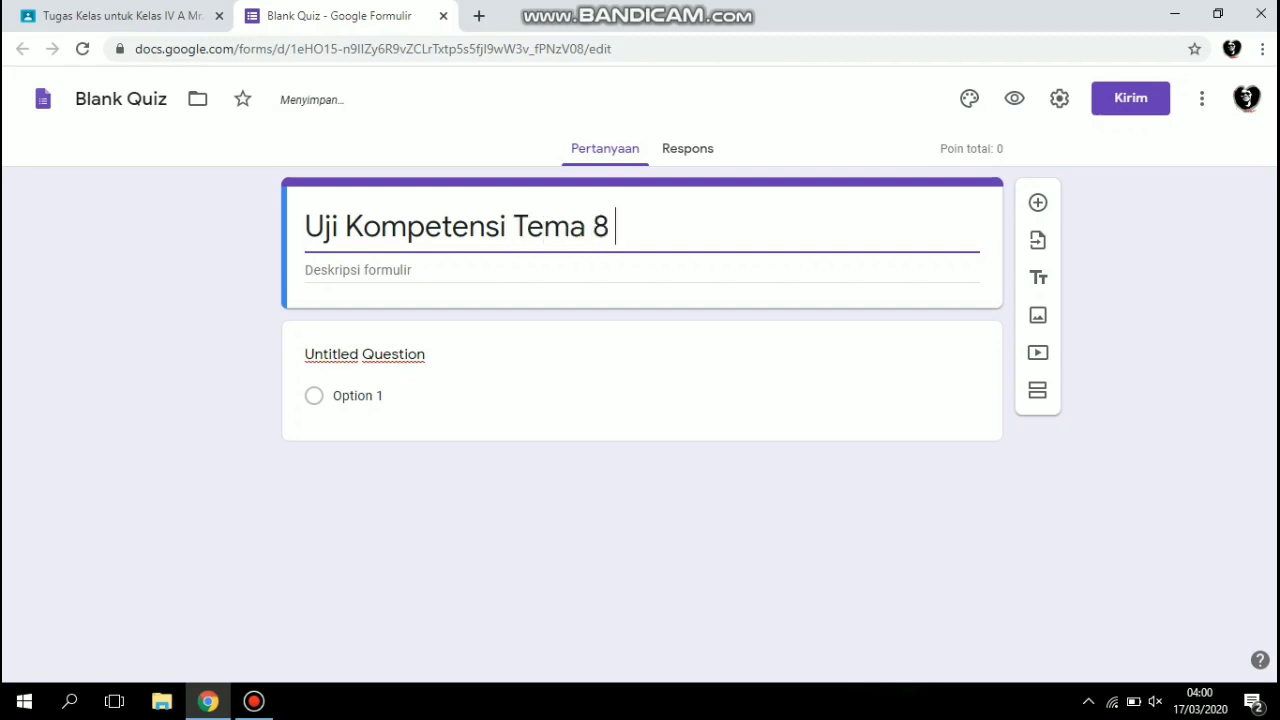
text( Sub)
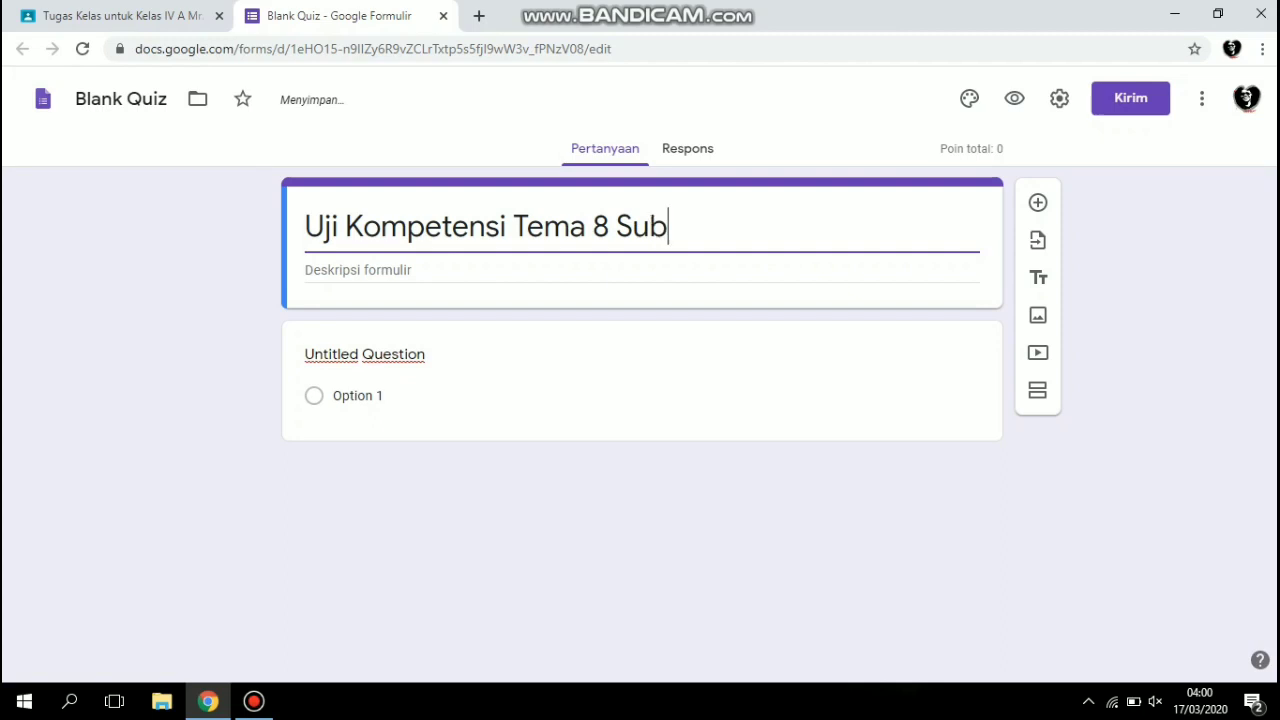
text(tema 1)
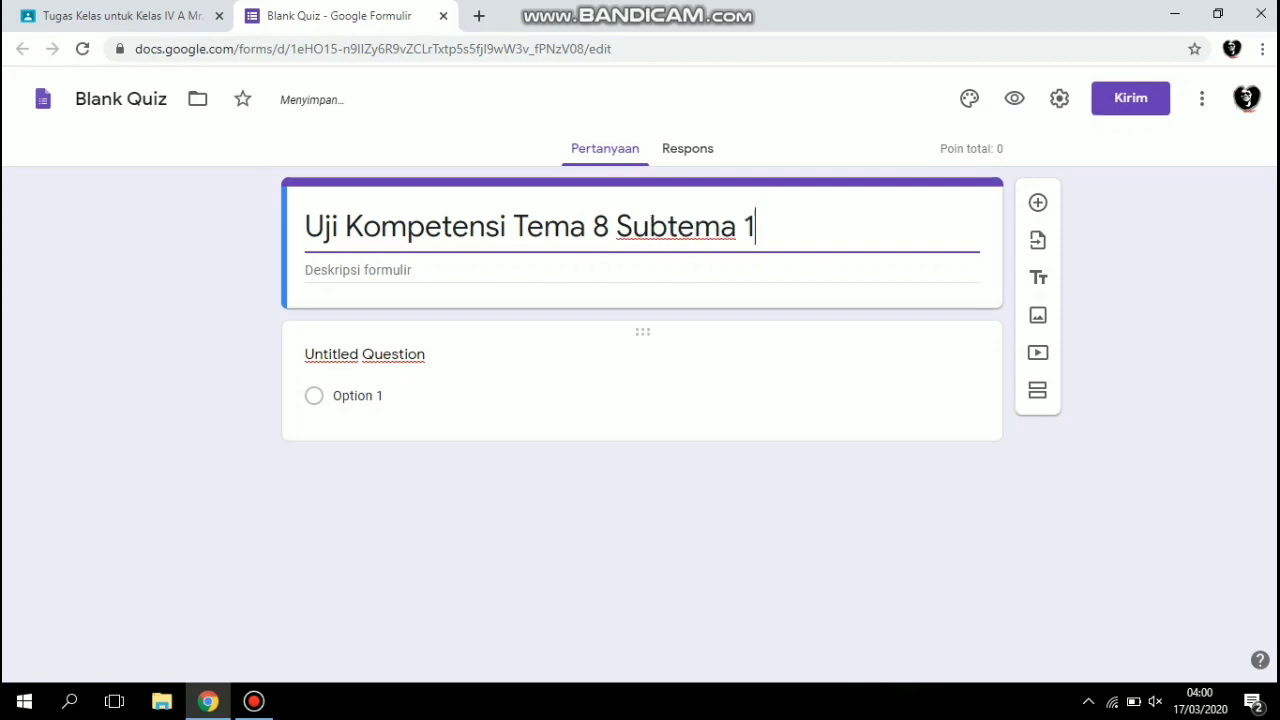
Replace the untitled question's text with "Cerita Fiksi adalah ...".
click(364, 355)
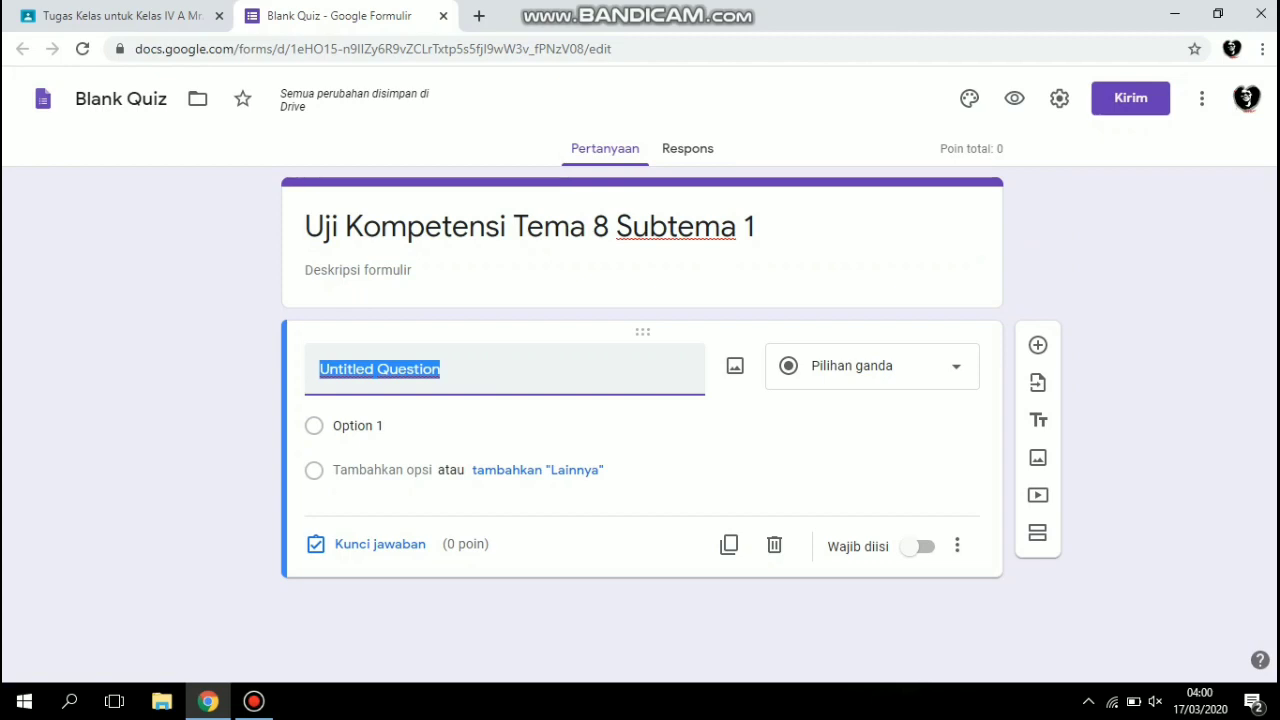
text(Ap)
key(BackSpace)
key(BackSpace)
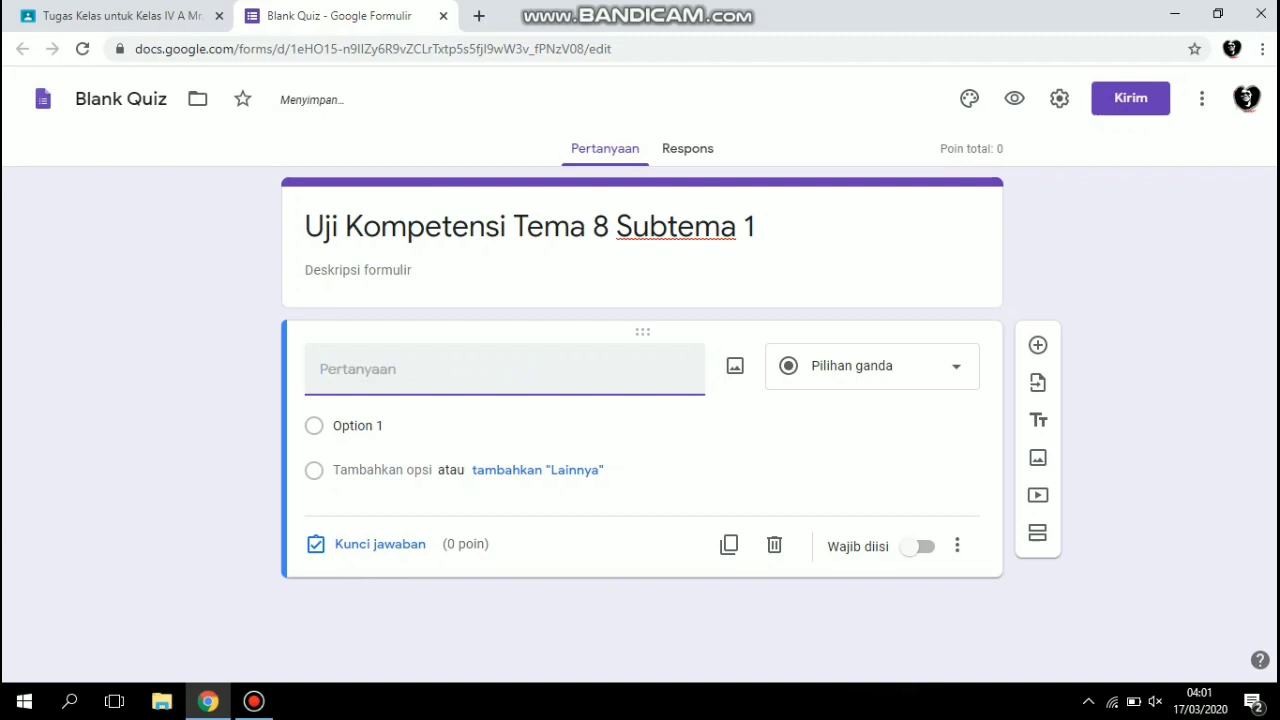
text(Cerita Fiksi adala)
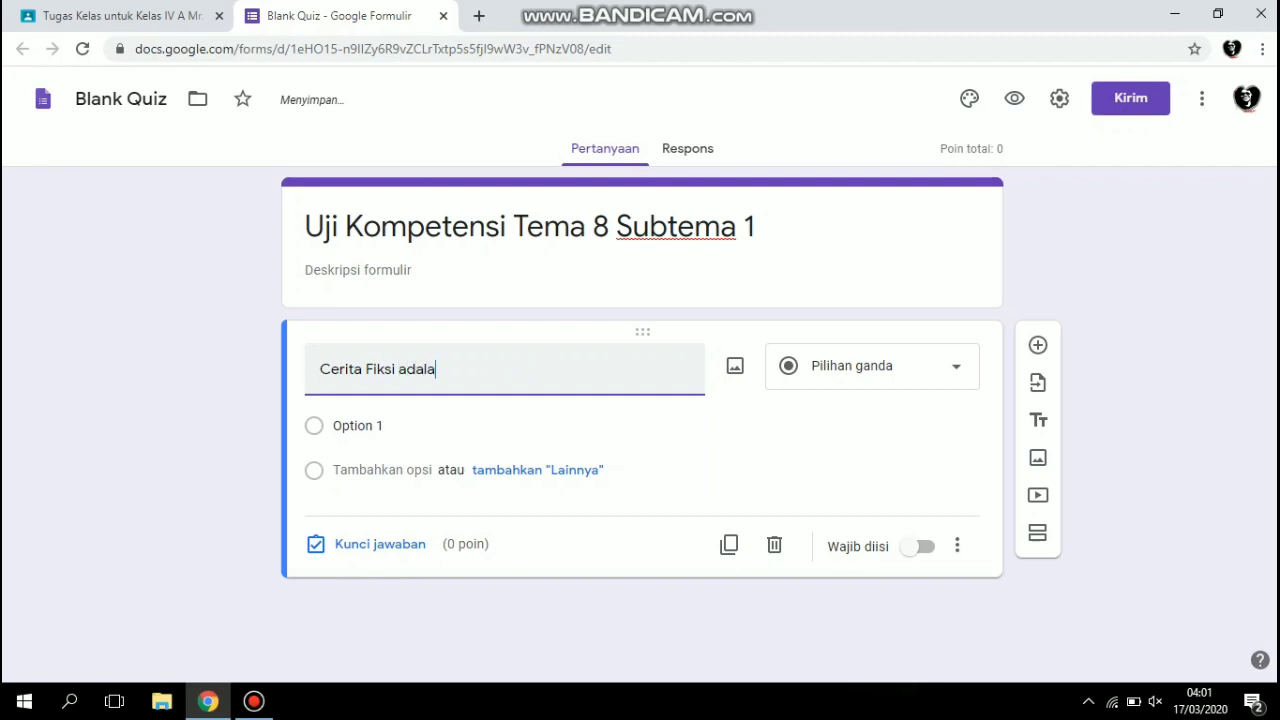
text(h ...)
Switch the question type to short answer (Jawaban singkat) and return it to multiple choice (Pilihan ganda).
click(870, 366)
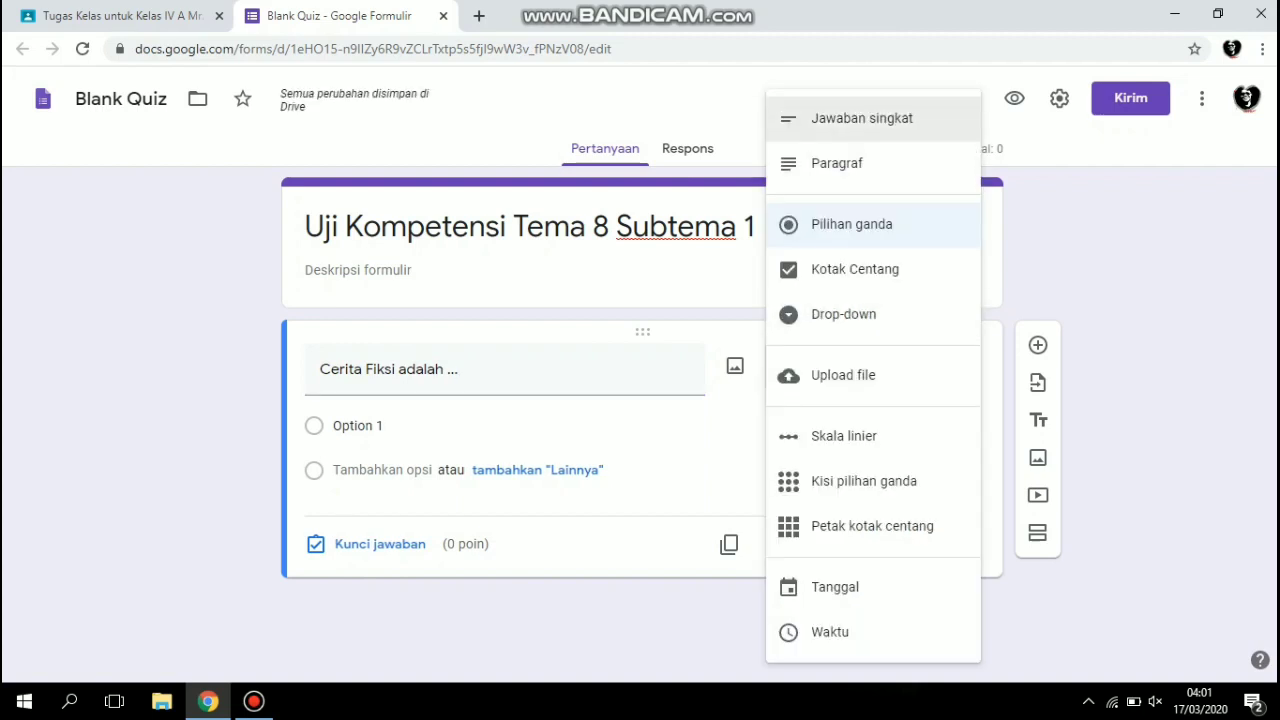
click(862, 118)
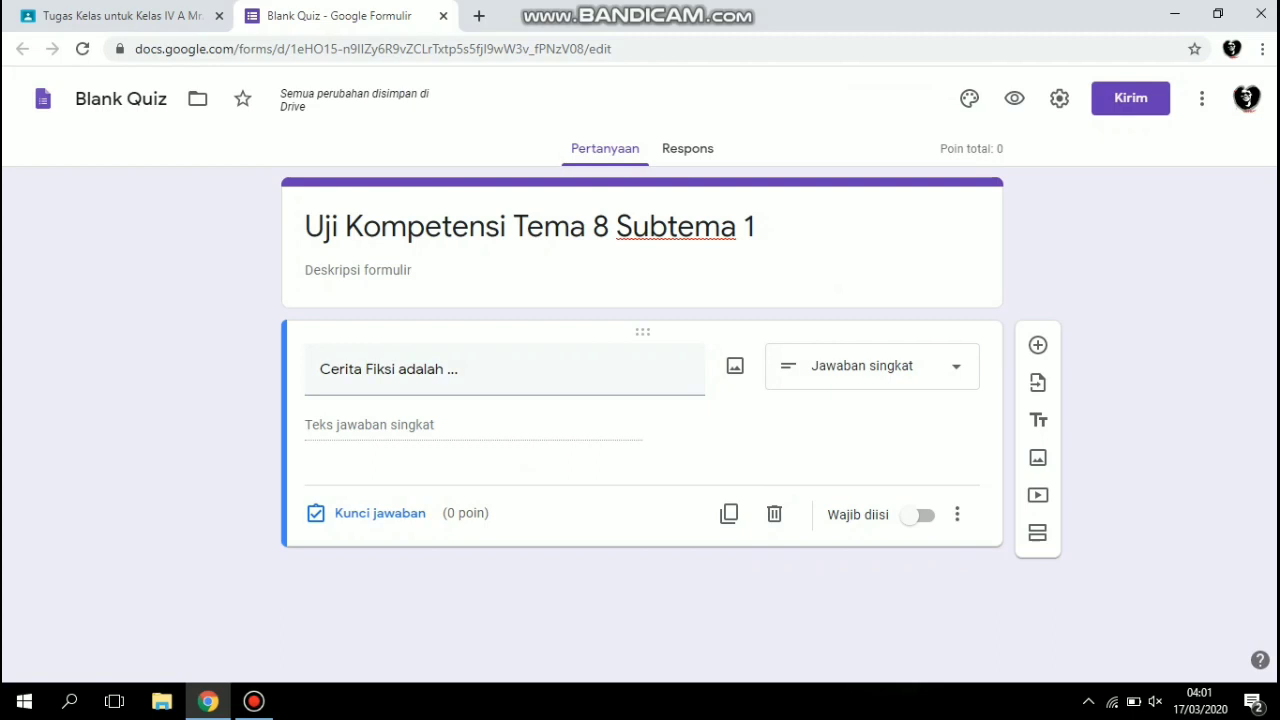
click(870, 366)
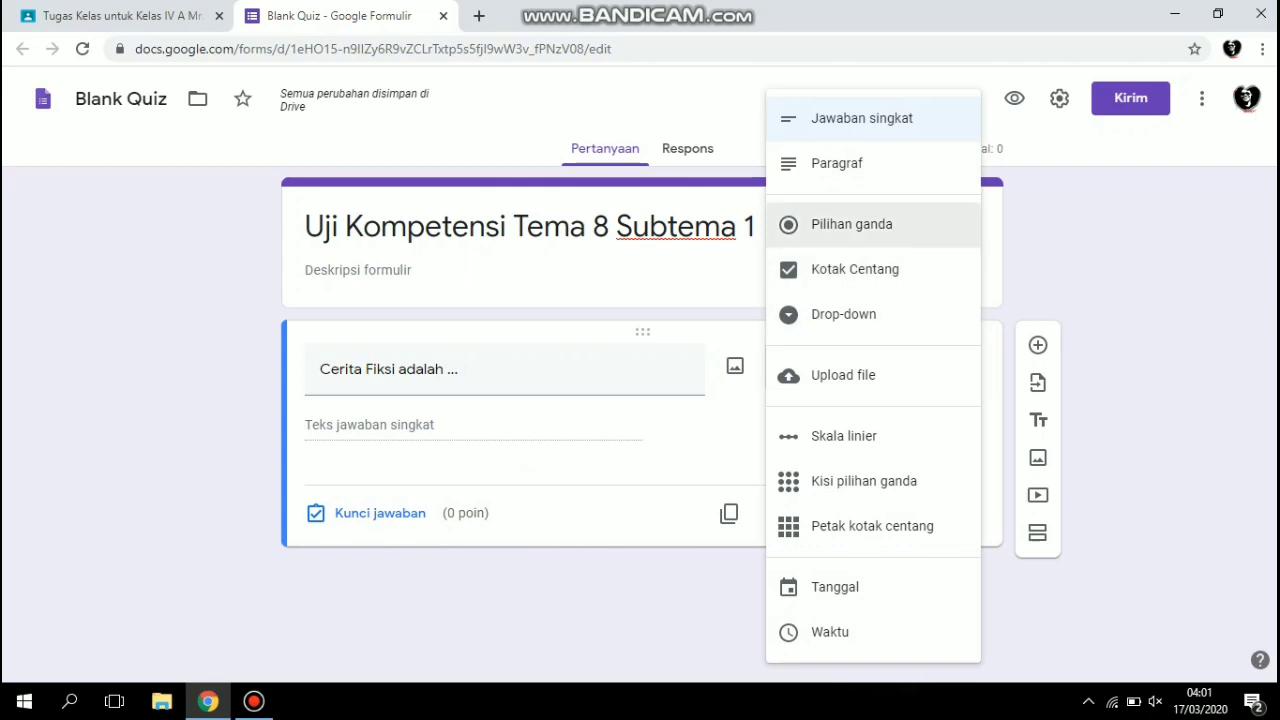
click(851, 224)
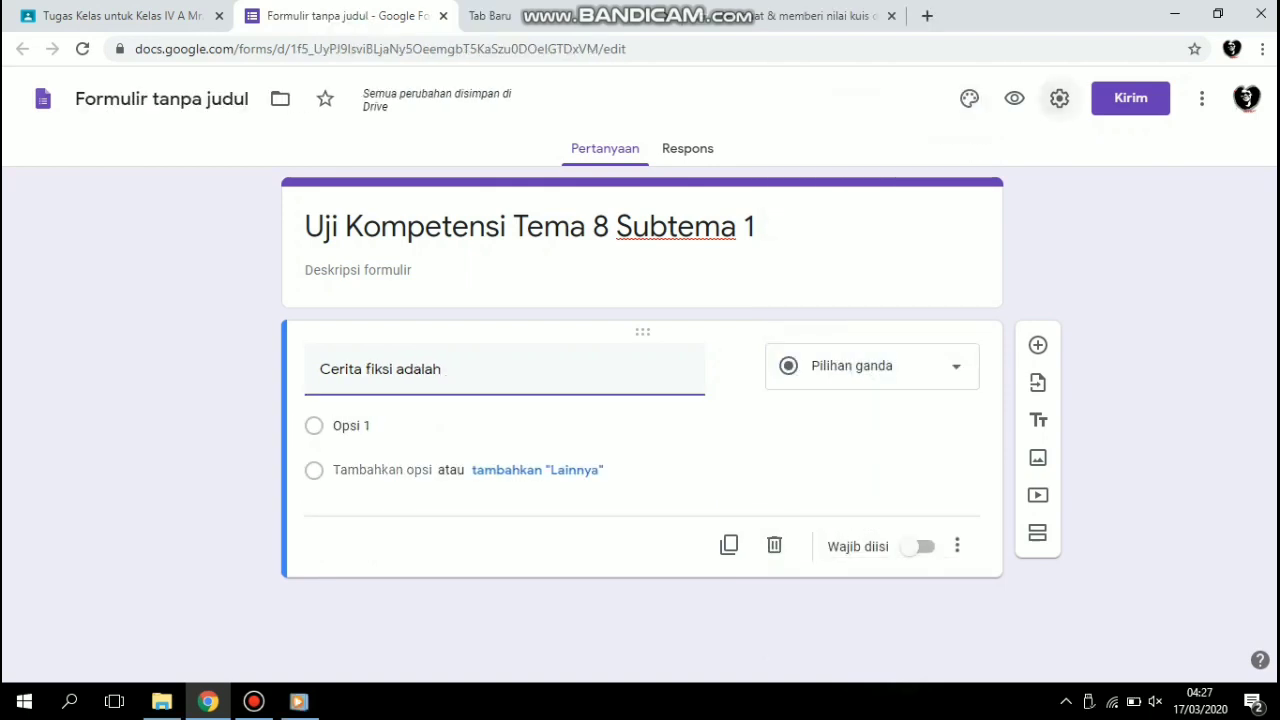
Make the form a quiz (Jadikan ini sebagai kuis) in its settings and save them.
click(1059, 98)
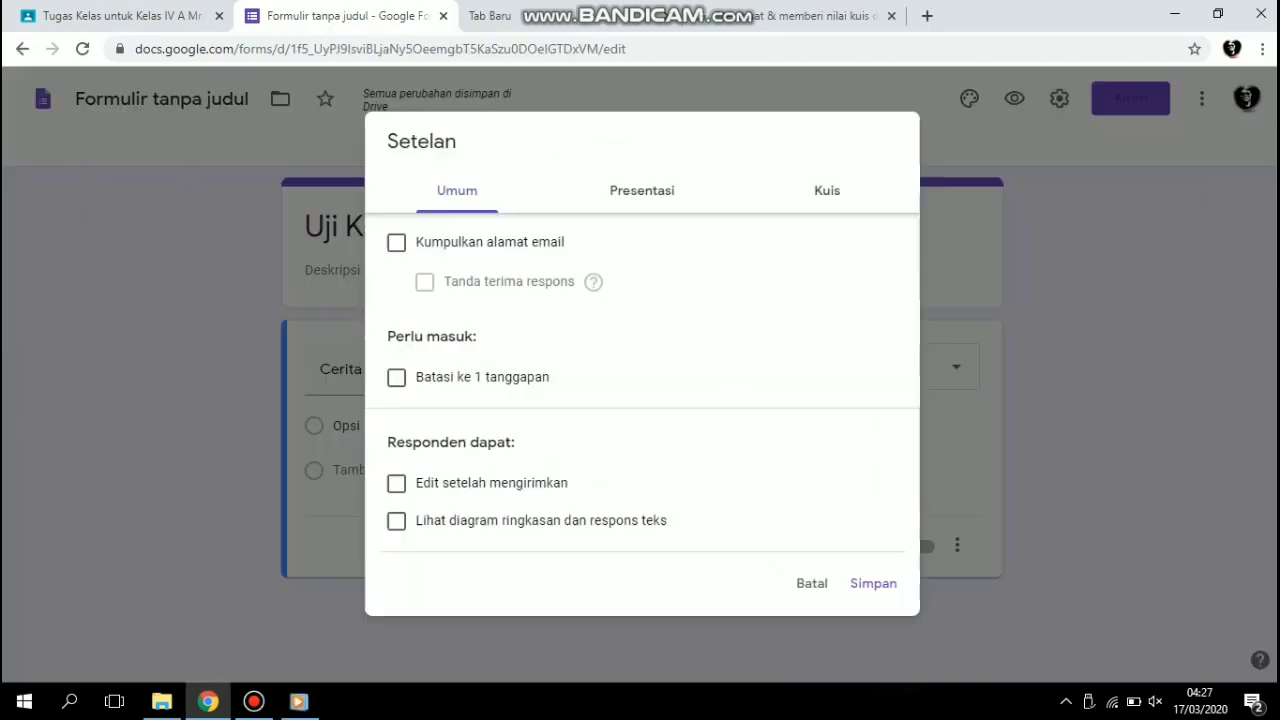
click(827, 190)
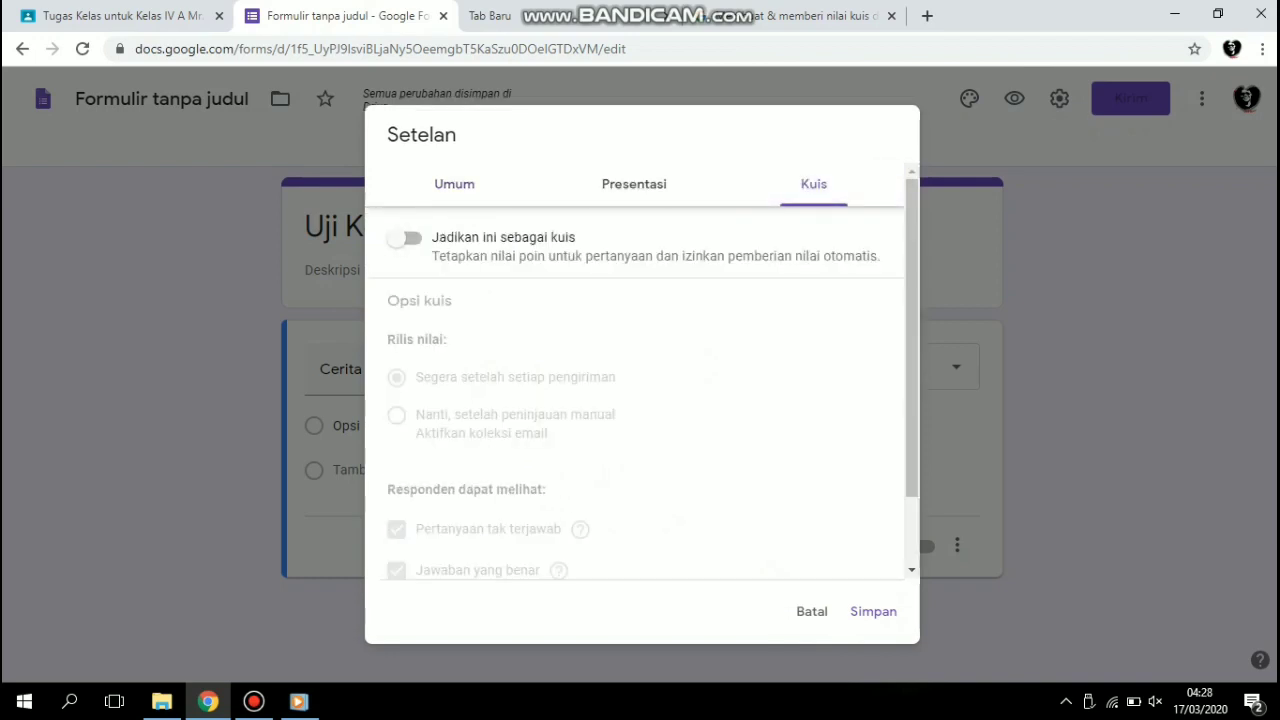
click(405, 238)
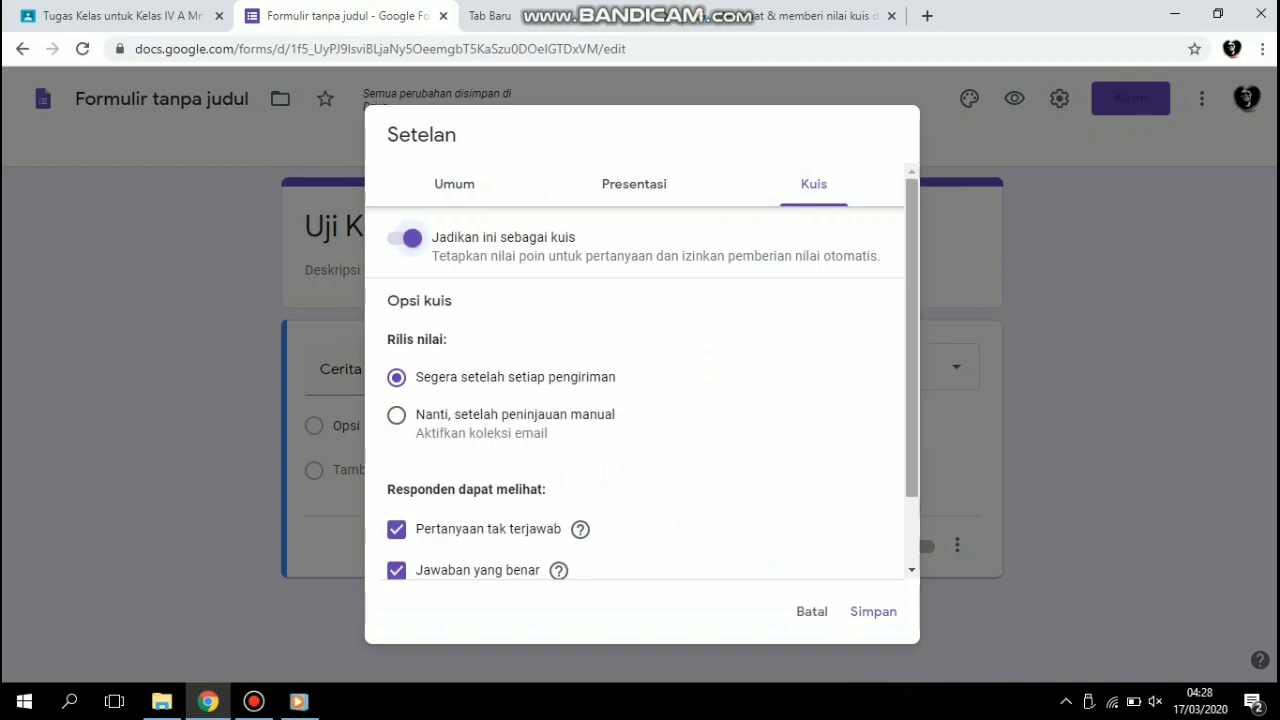
scroll(640, 400, down, 2)
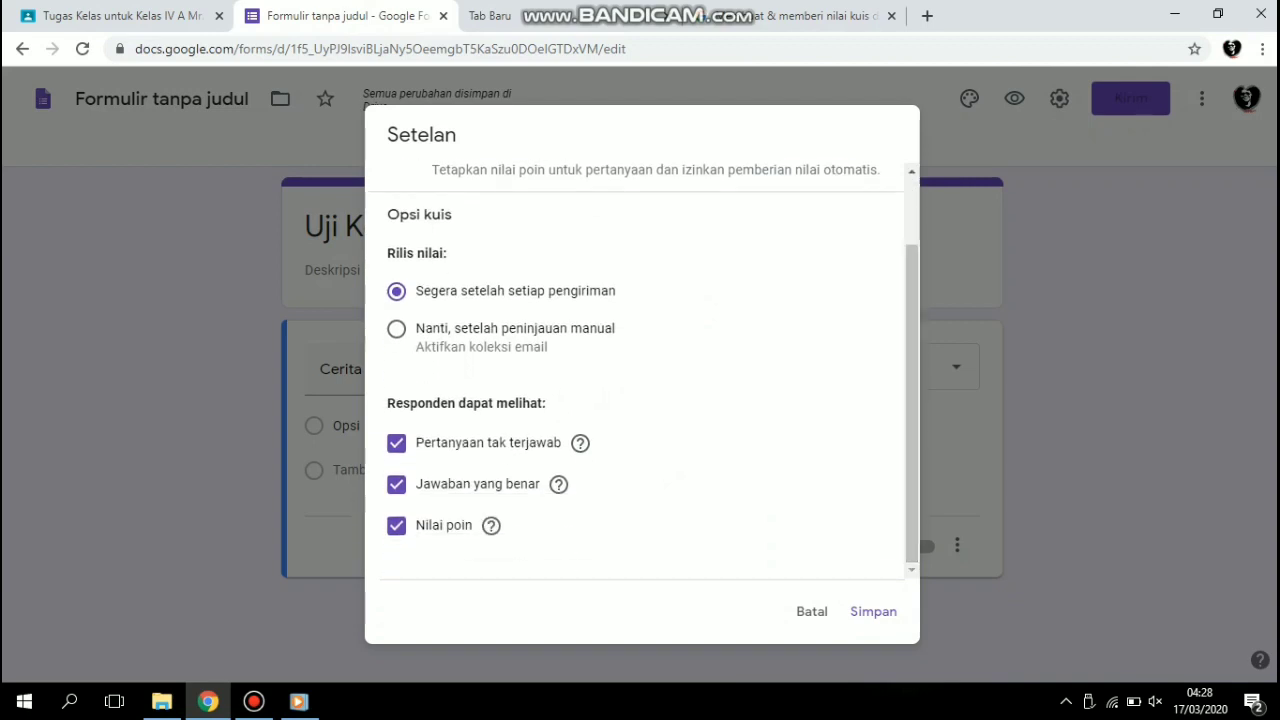
click(873, 611)
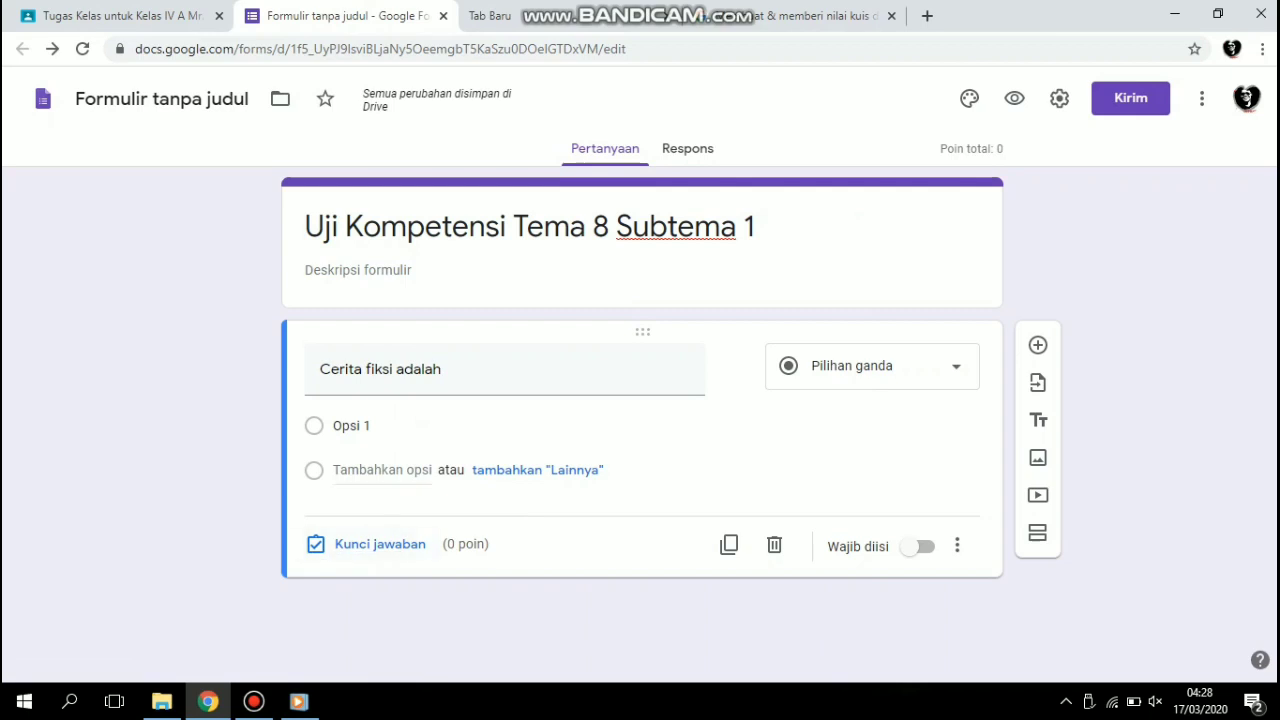
Complete the first question's text with an ellipsis so it reads "Cerita fiksi adalah ...".
click(440, 369)
click(443, 369)
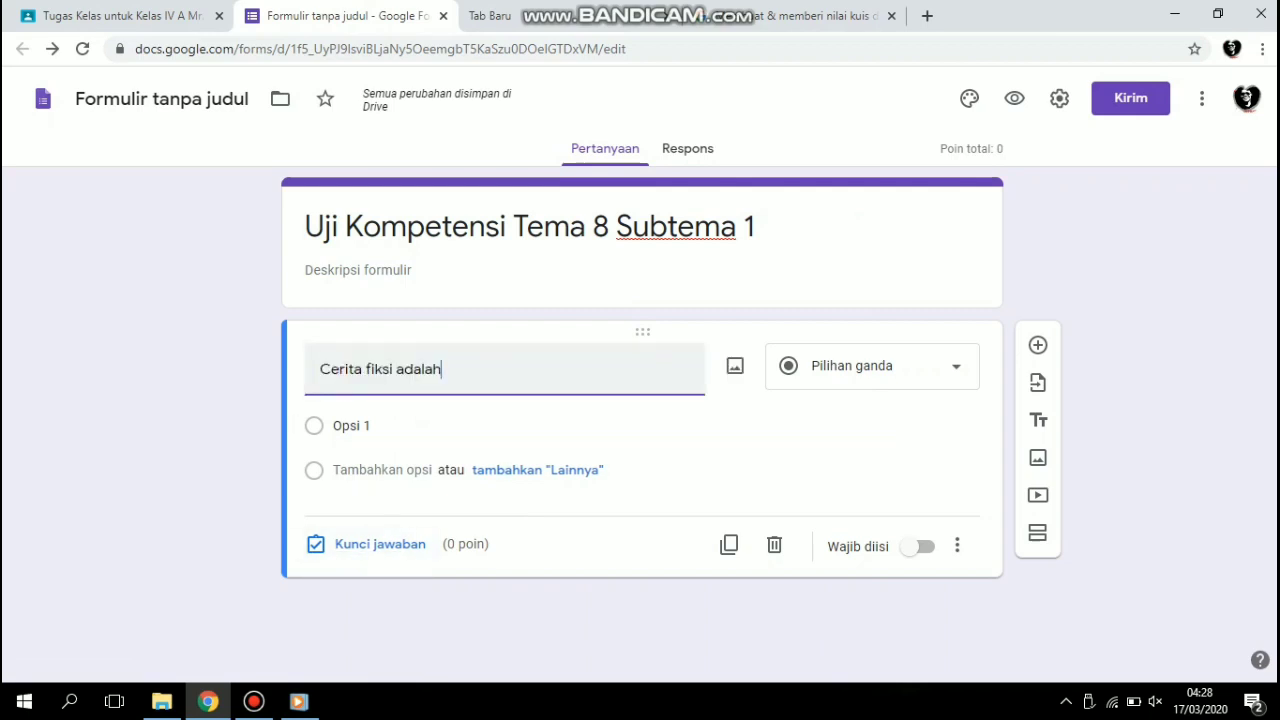
text(...)
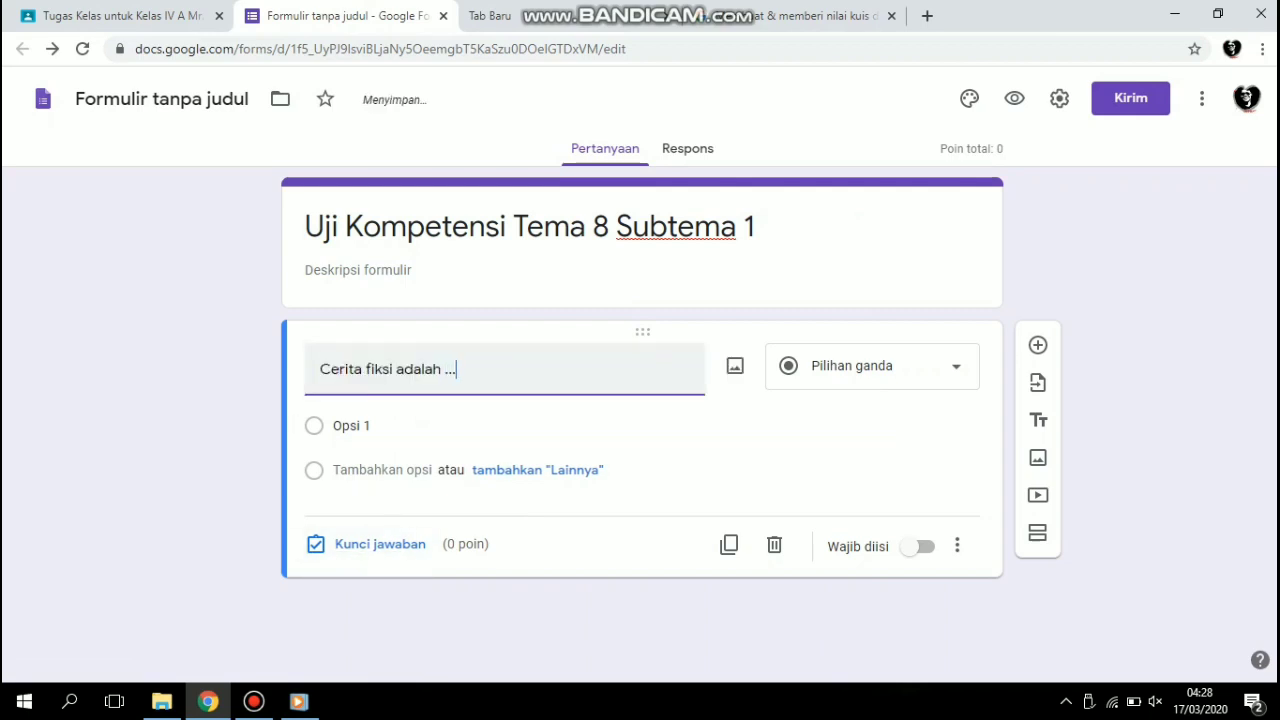
key(Return)
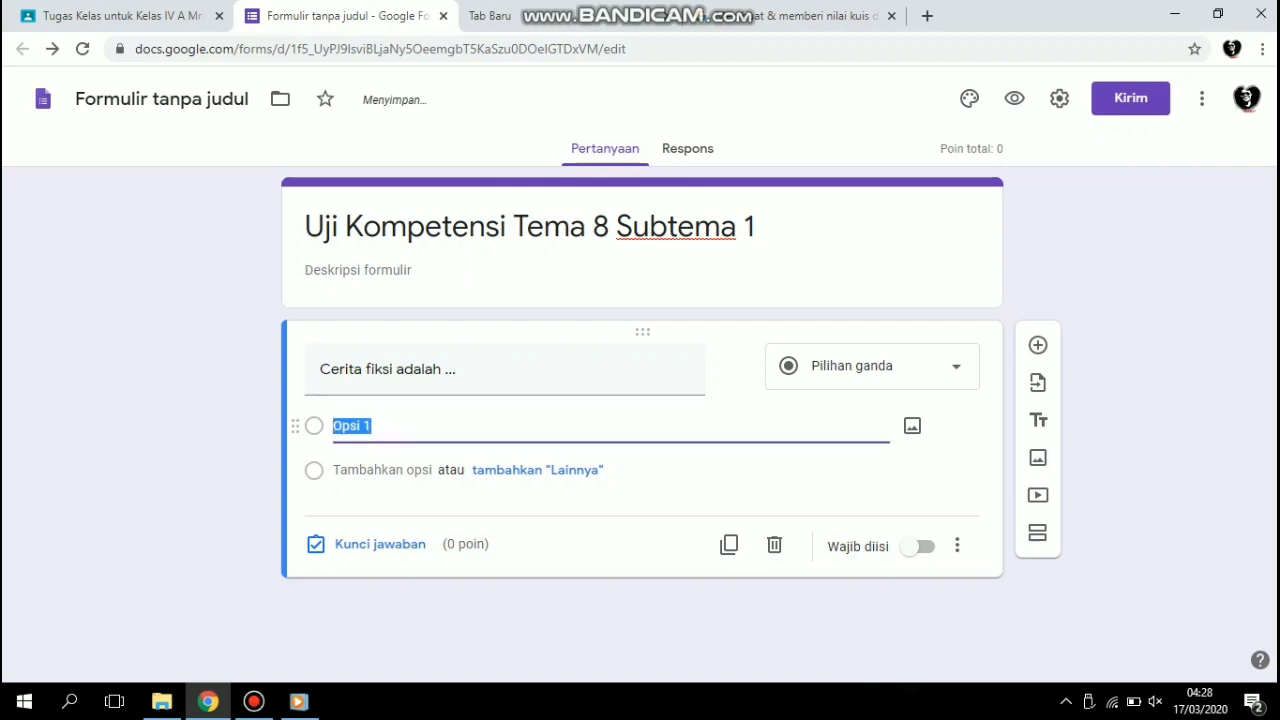
Enter the answer options "cerita faktual", "cerita nyata yang terjadi di masa lalu", "cerita khayal yang tidak nyata" and "cerita terserah yang bikin".
text(cre)
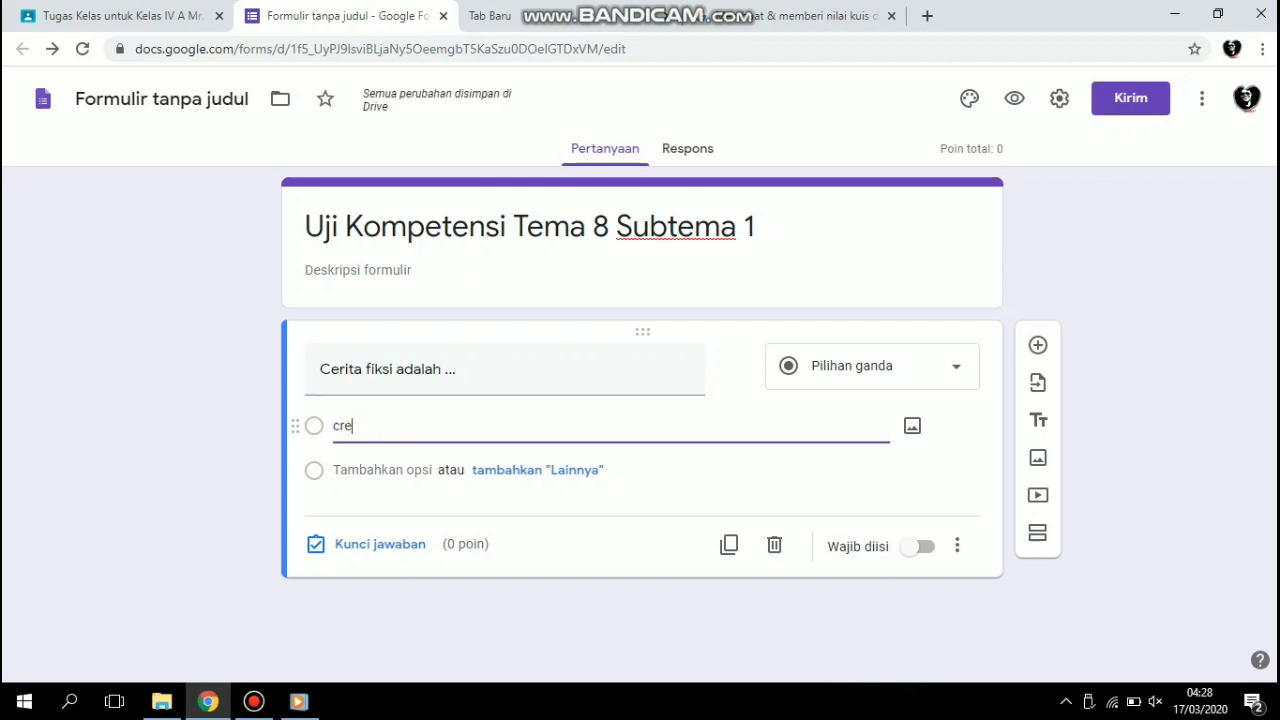
key(BackSpace)
key(BackSpace)
text(erita terserah yang bikin)
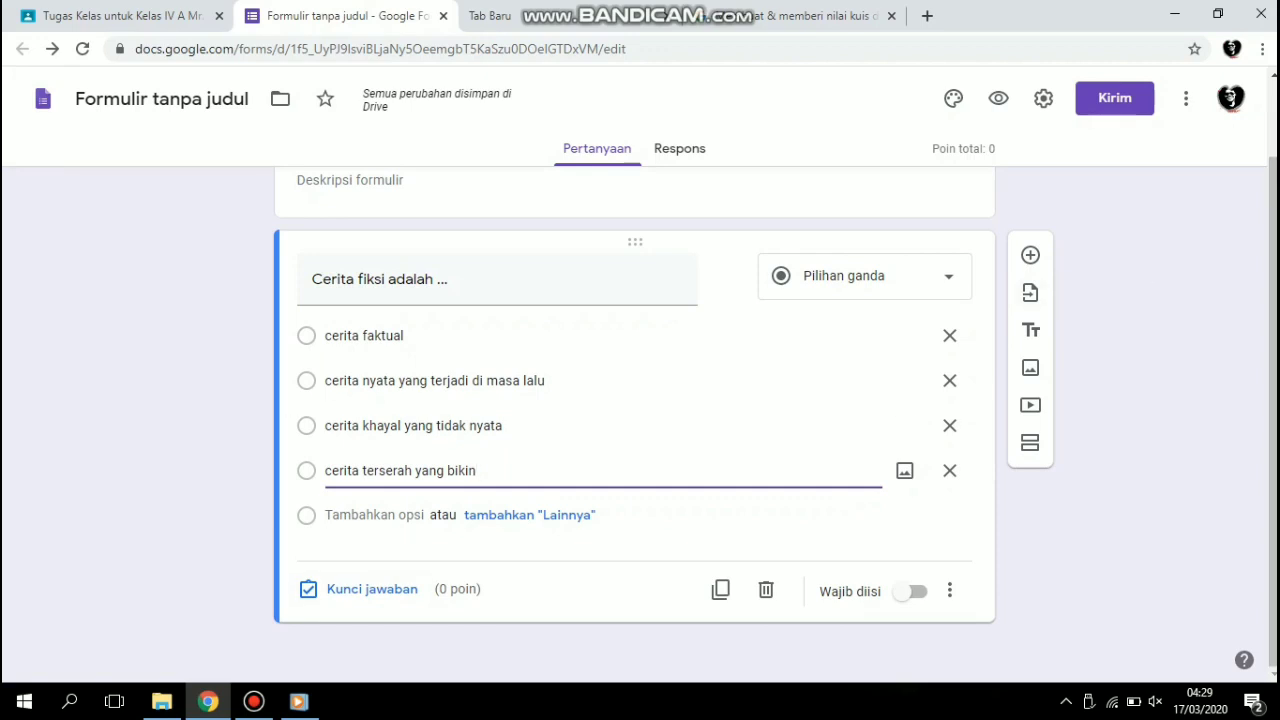
Set the answer key to "cerita khayal yang tidak nyata" and make the question worth 1 point.
click(370, 589)
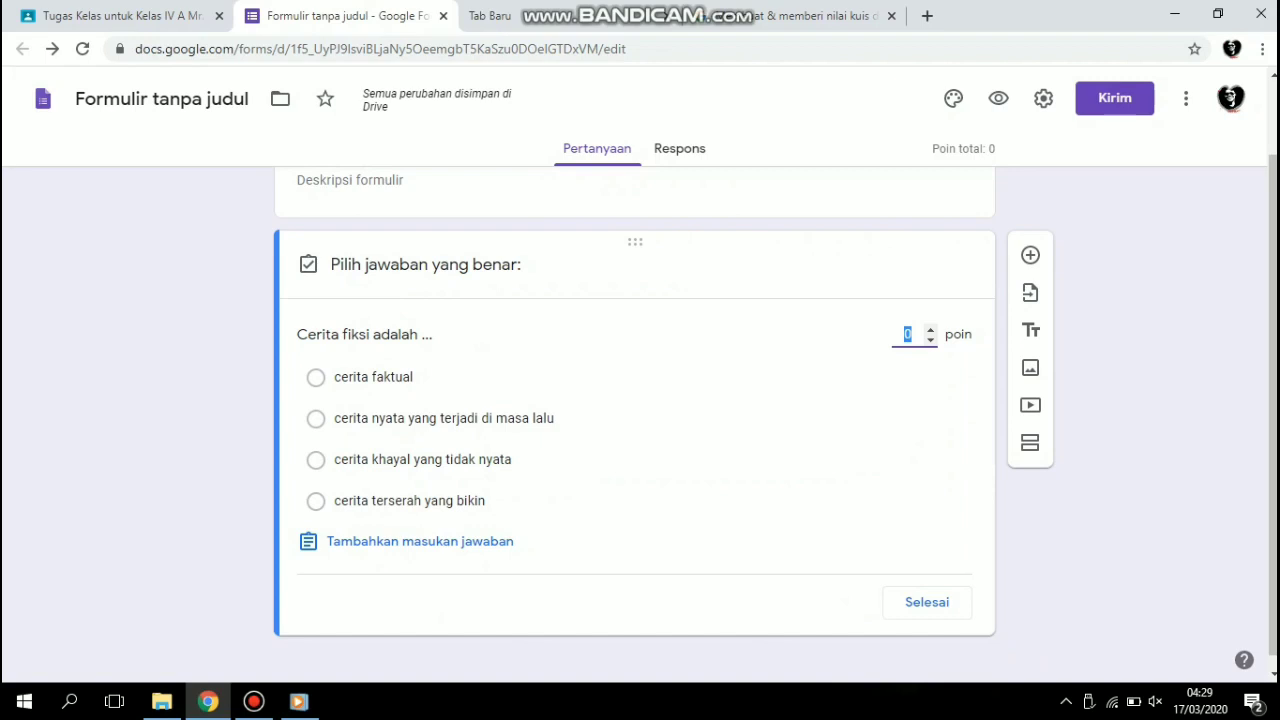
click(316, 460)
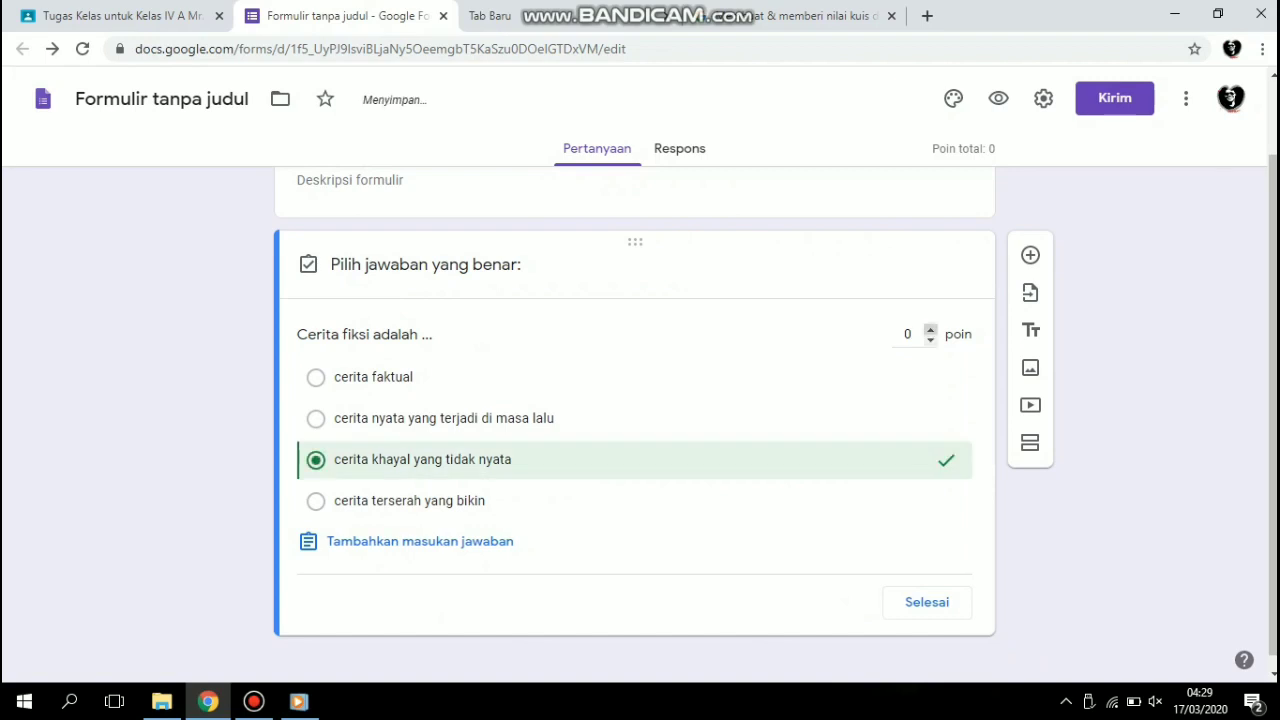
click(930, 329)
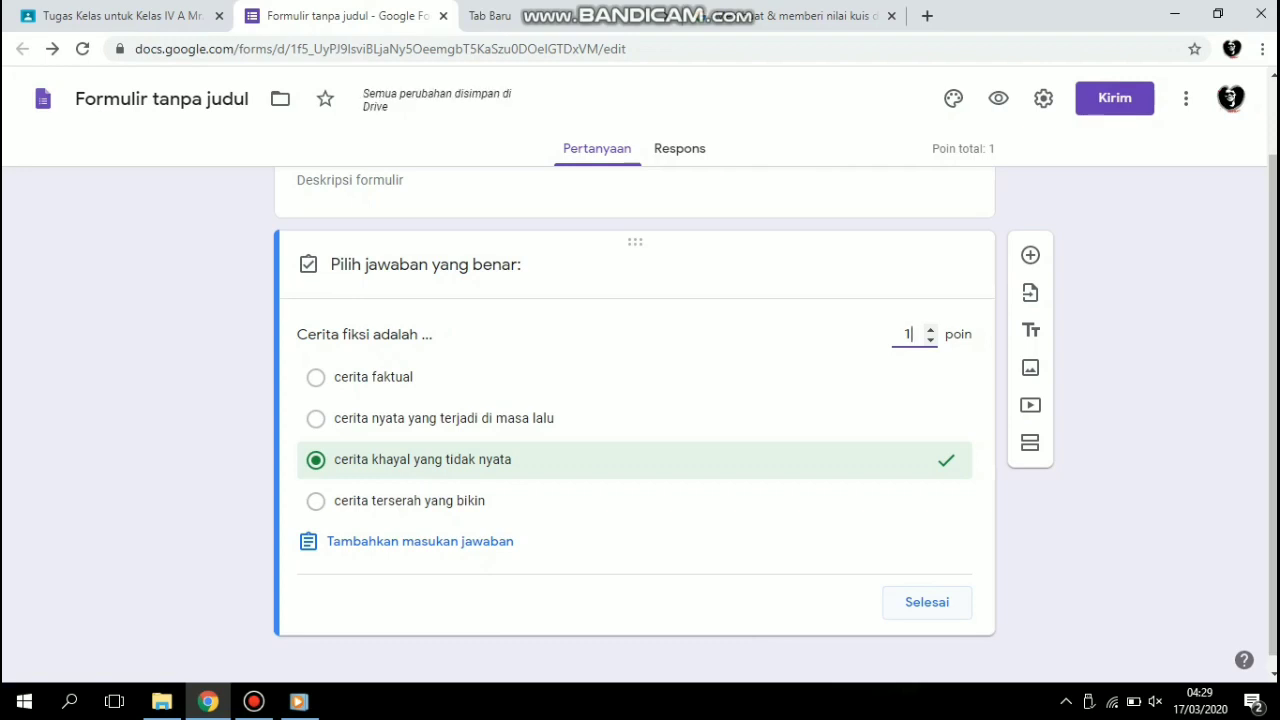
click(927, 602)
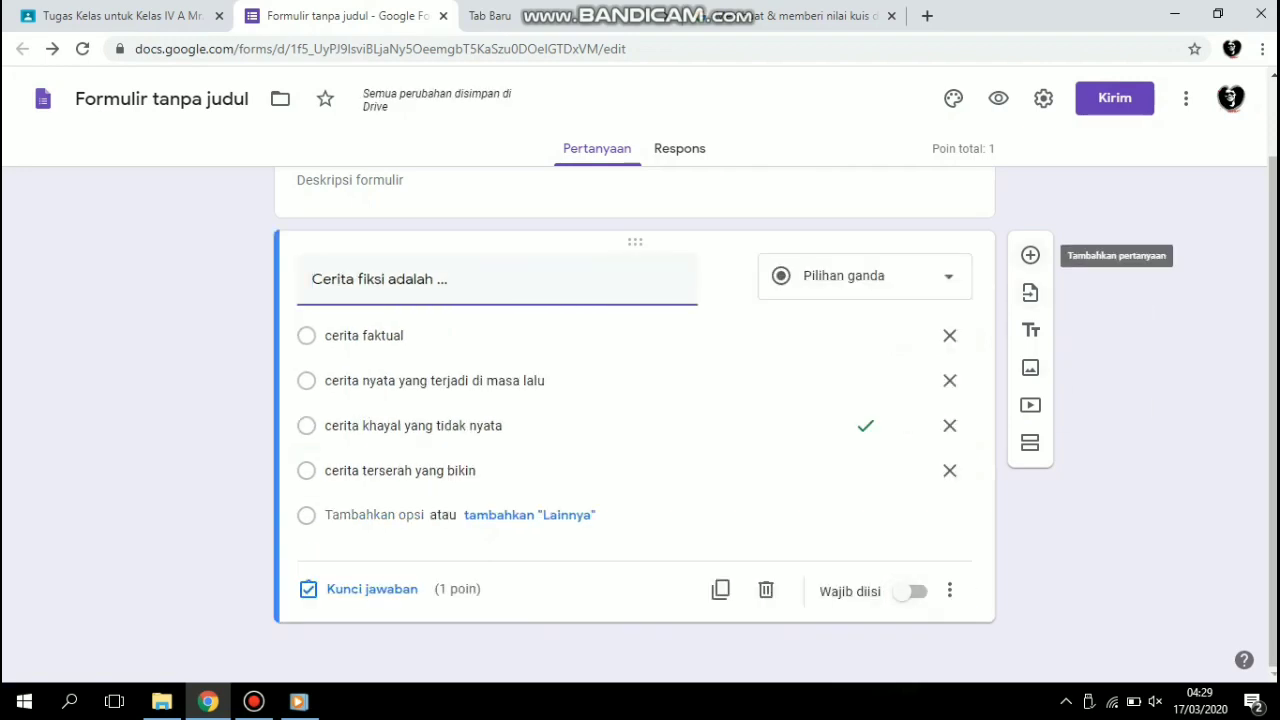
Add a second question, "Gaya adalah ...", with the short answer type (Jawaban singkat).
click(1030, 255)
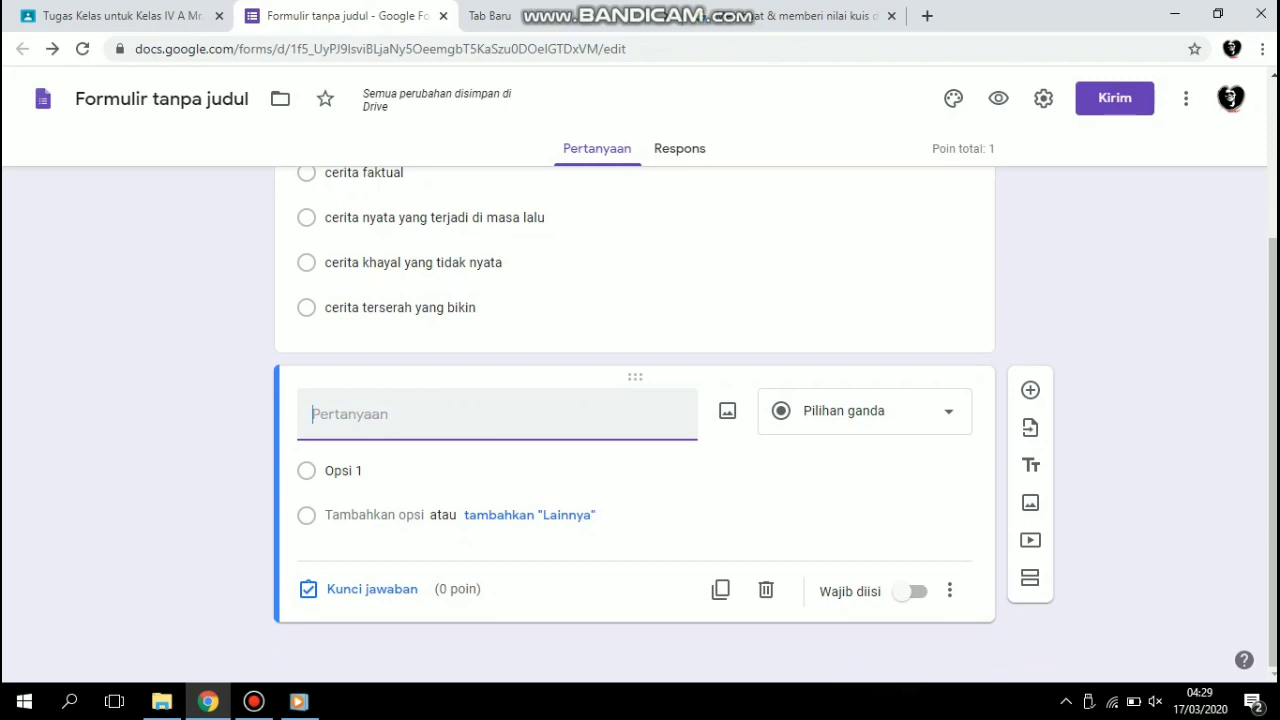
text(Gaya adalah ...)
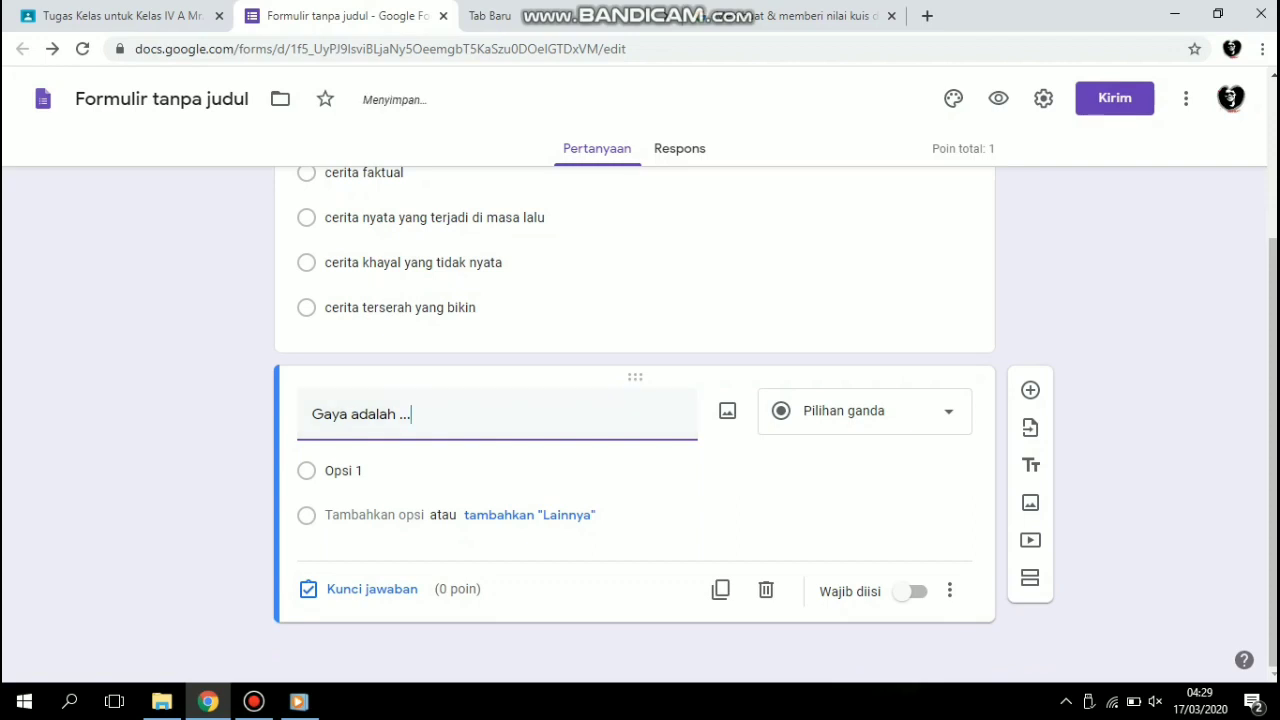
click(864, 411)
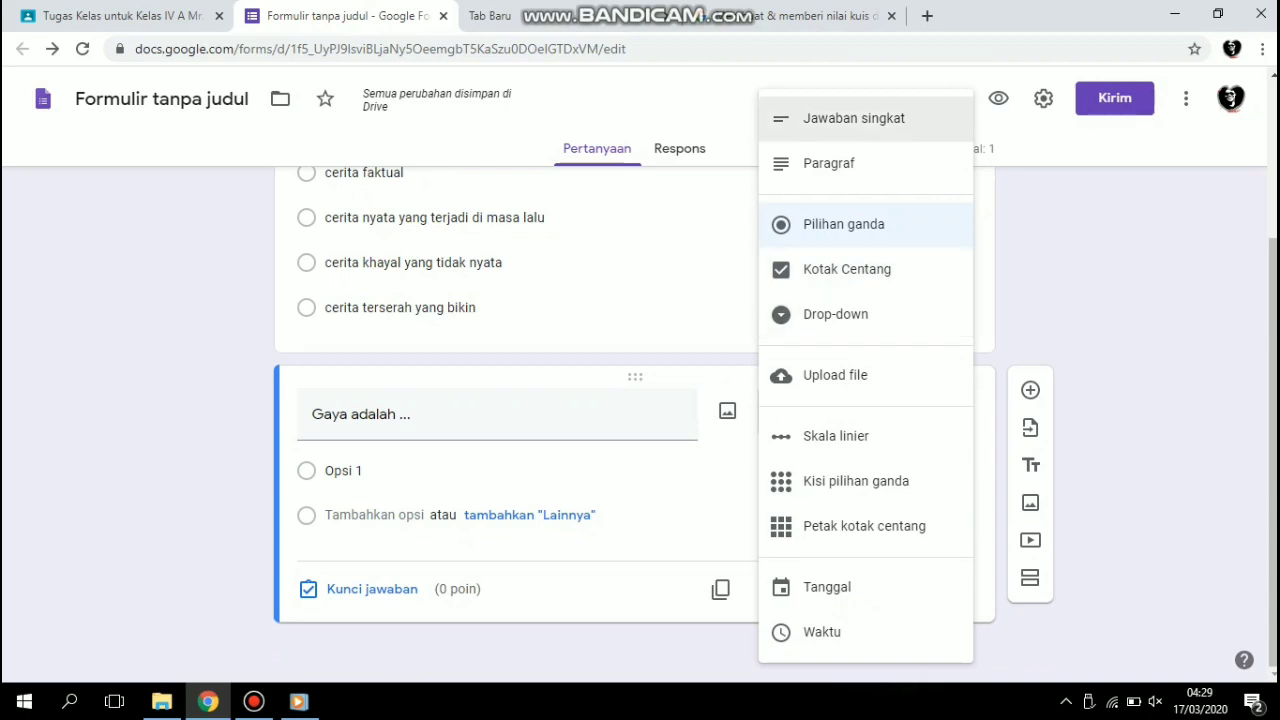
click(854, 118)
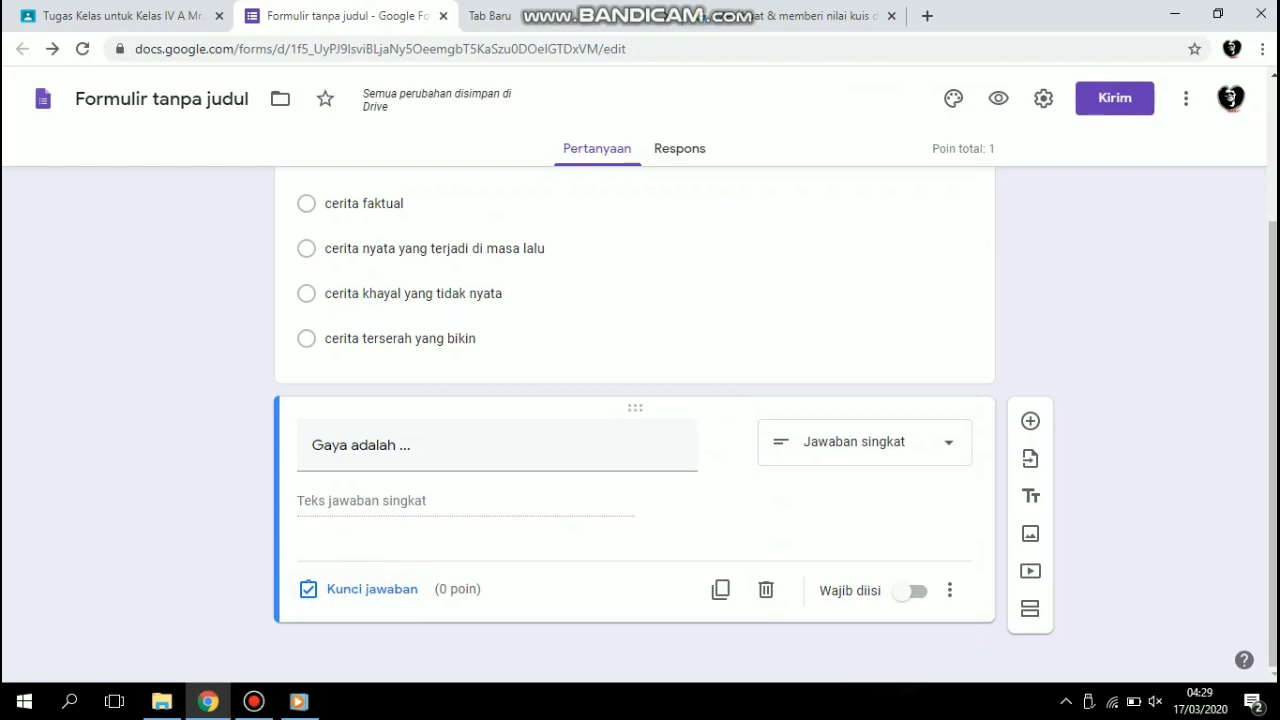
Set the second question's accepted answers to "Tarikan dan dorongan" and "Dorongan dan tarikan", worth 2 points.
click(318, 589)
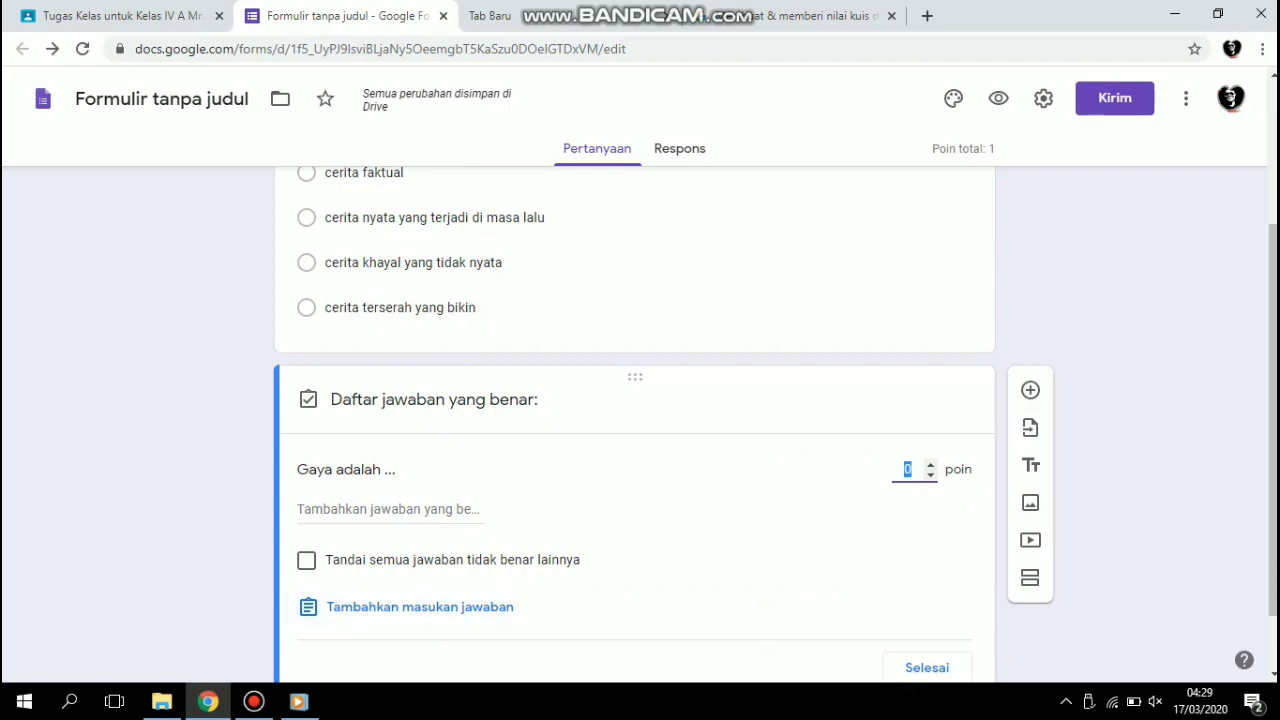
click(390, 509)
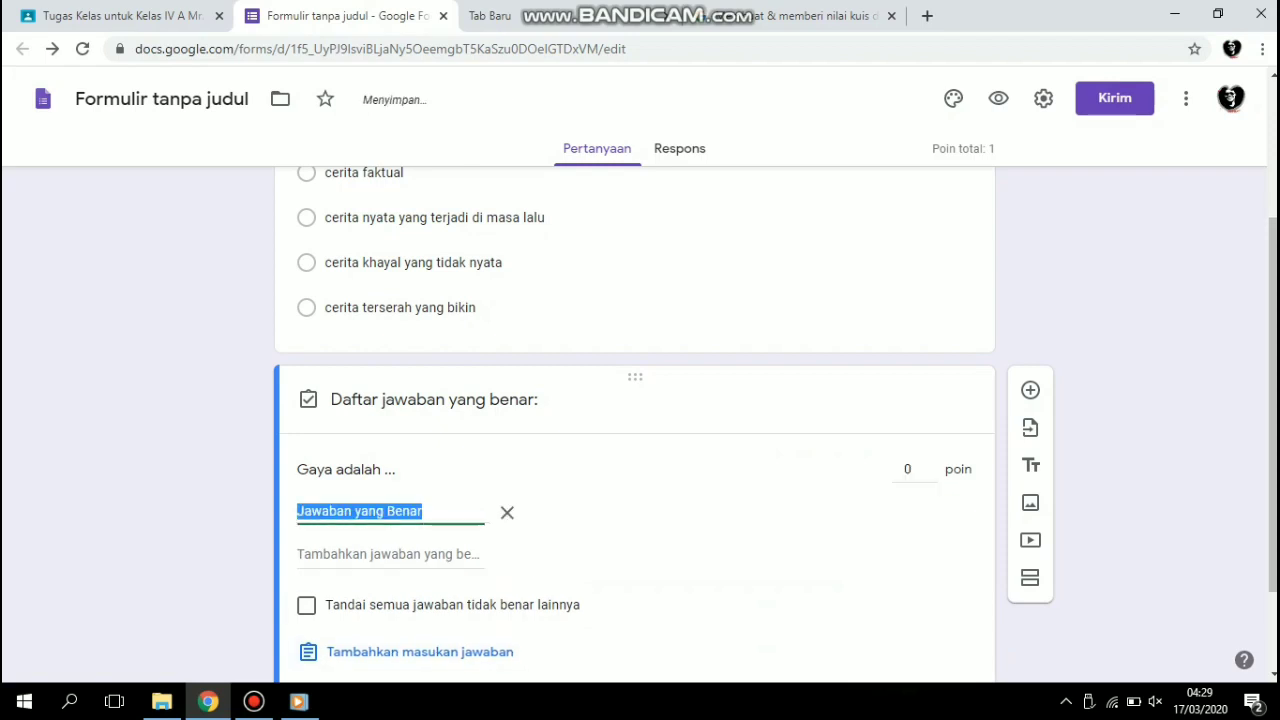
text(Tarikan)
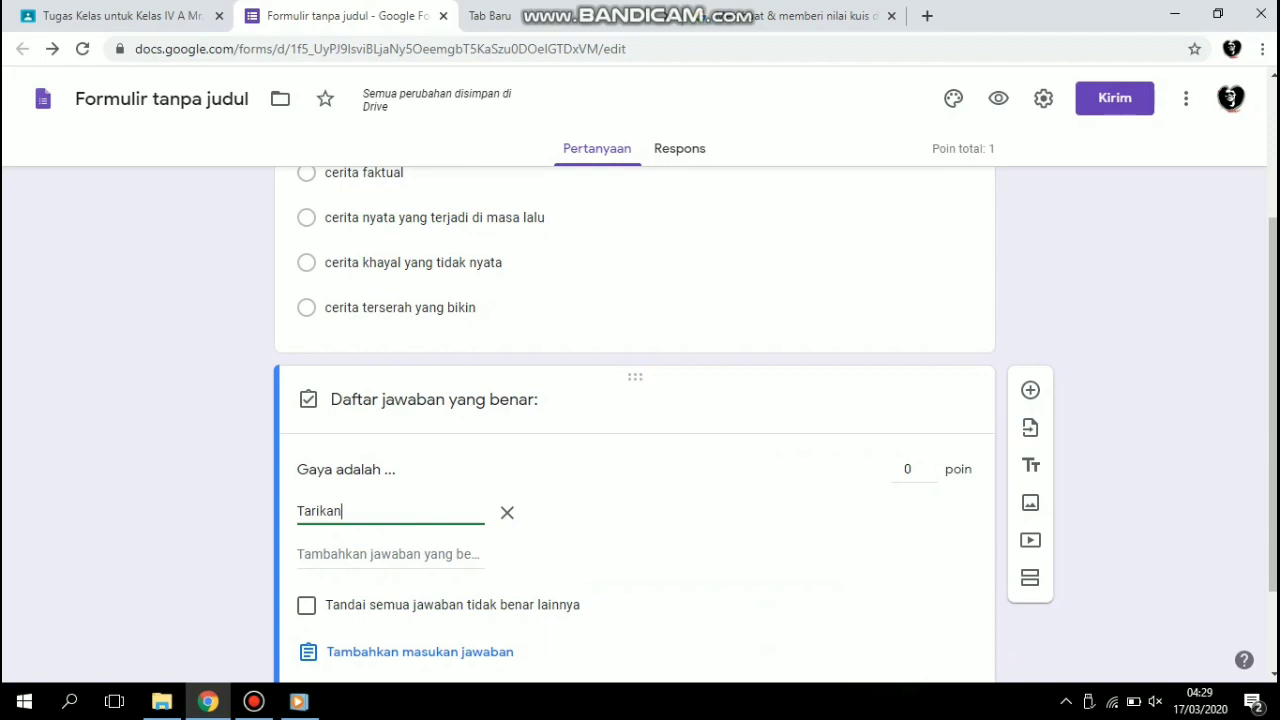
text( dan dorongan)
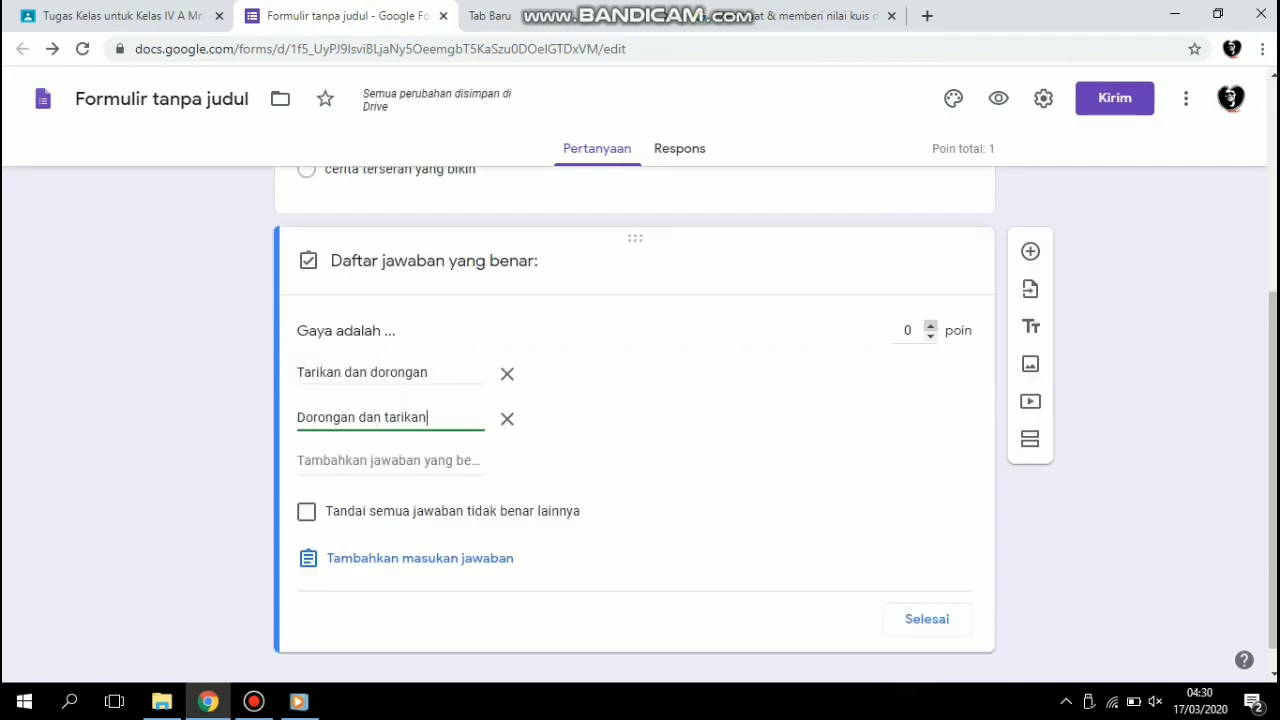
click(930, 326)
click(930, 326)
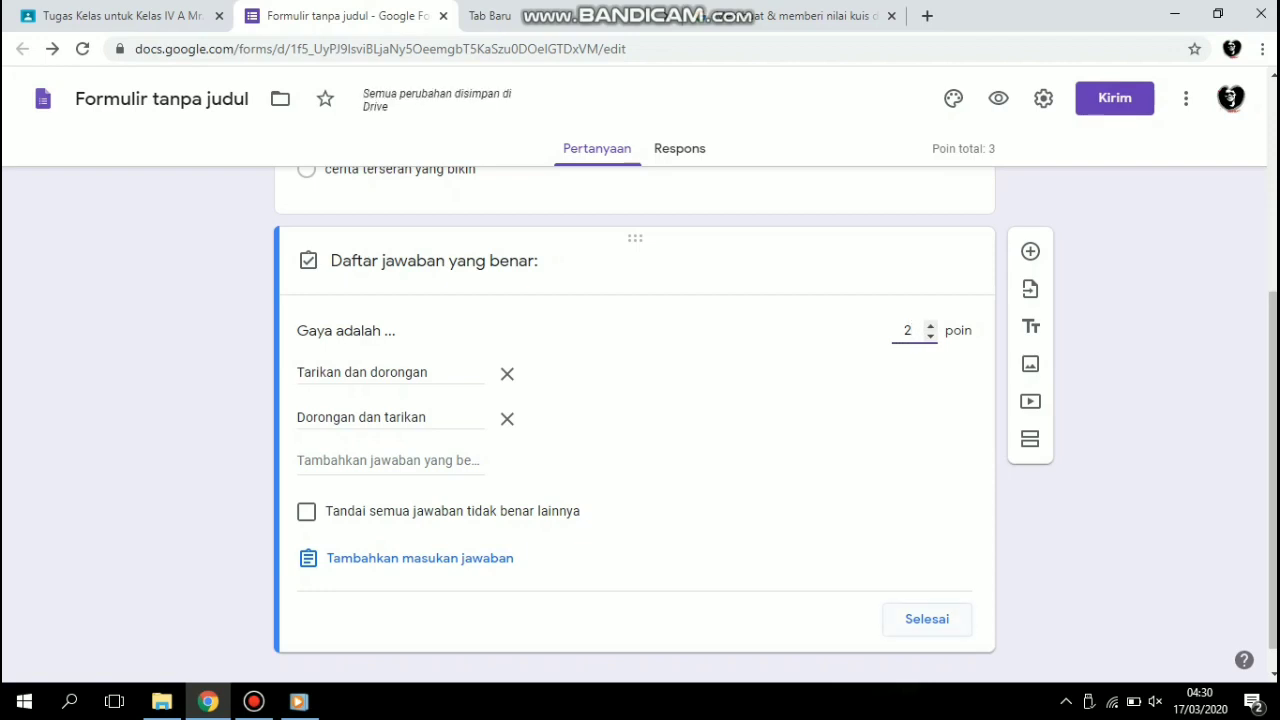
click(941, 620)
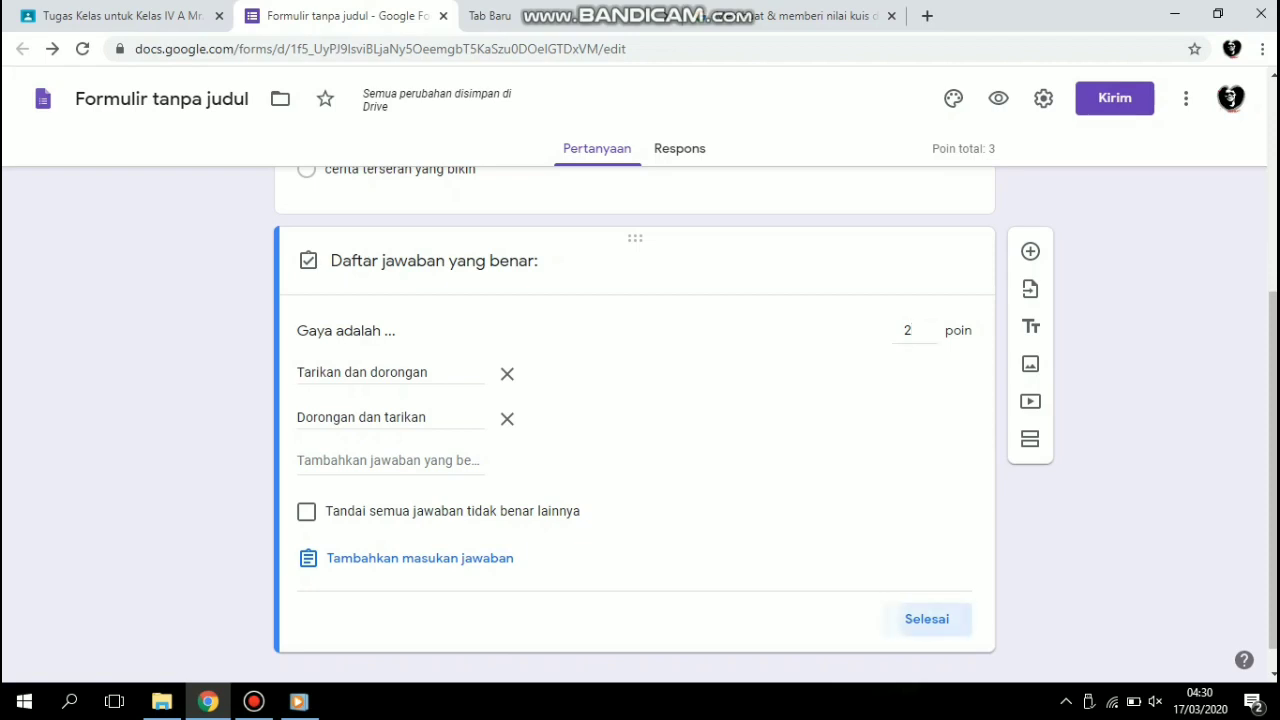
Look through the quiz form's send options: email, HTML embed and link, trying an email send without a recipient, and close them.
drag(1272, 450, 1272, 295)
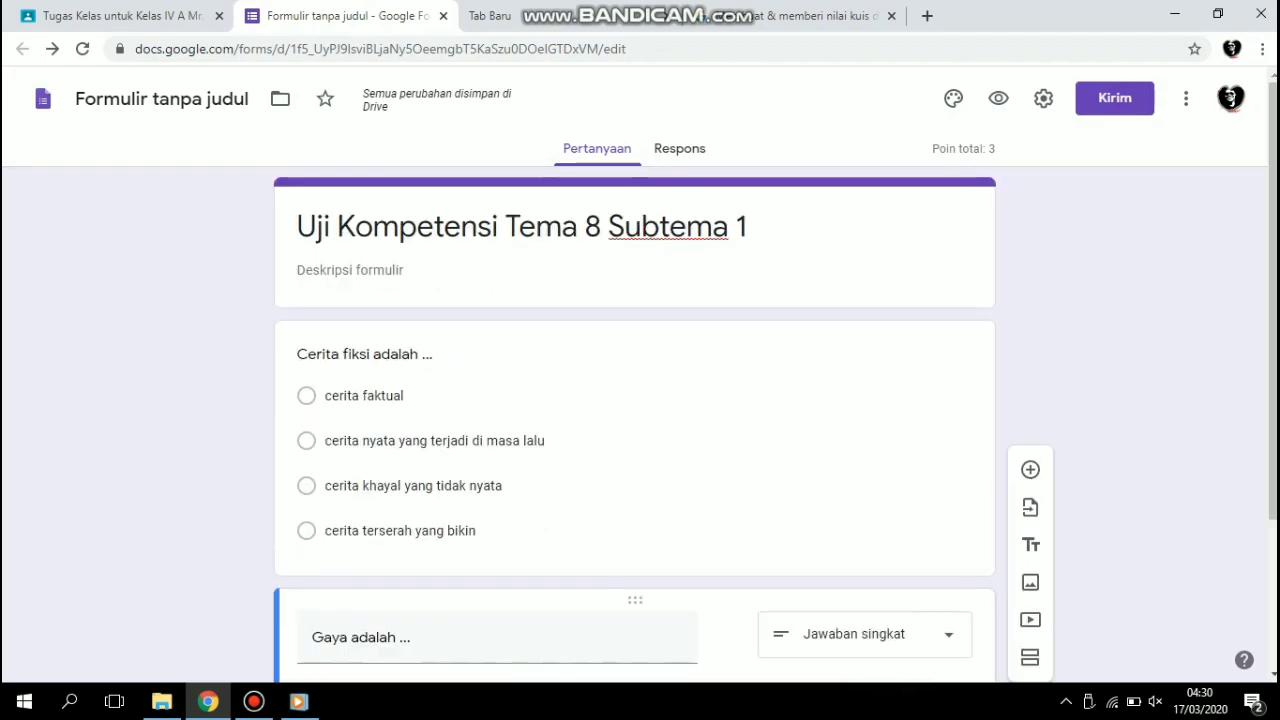
click(1114, 98)
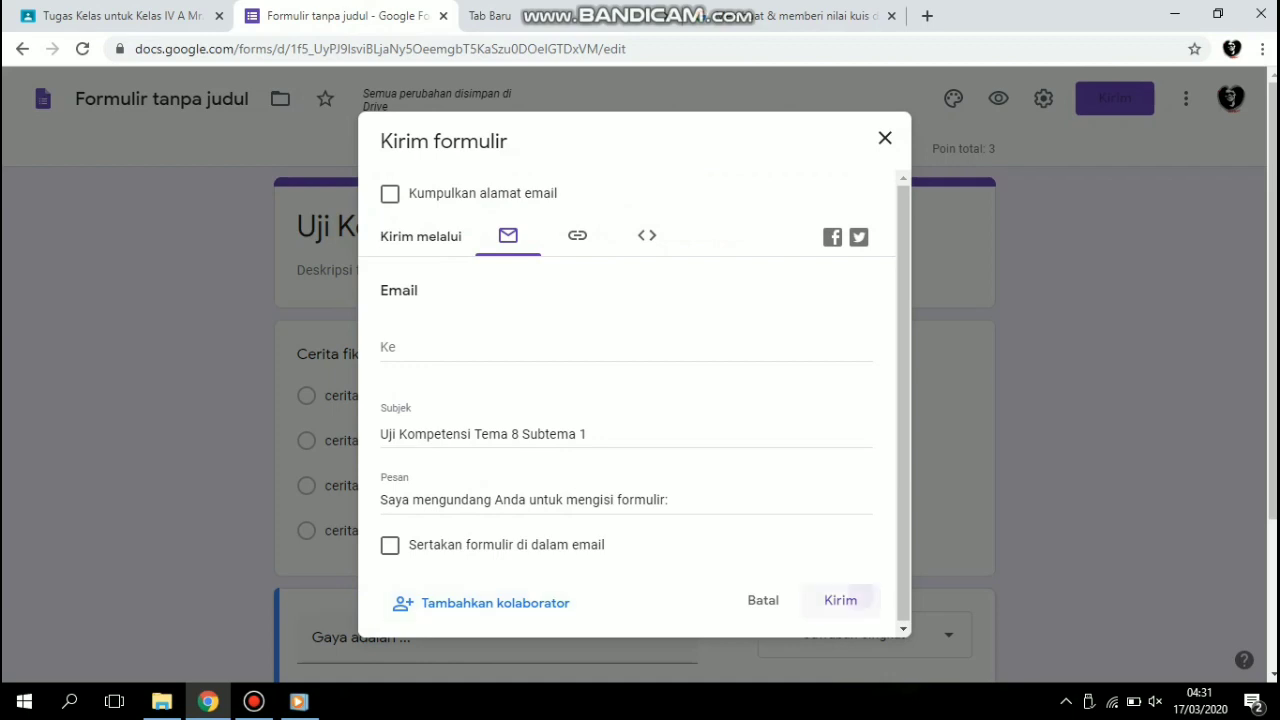
click(841, 601)
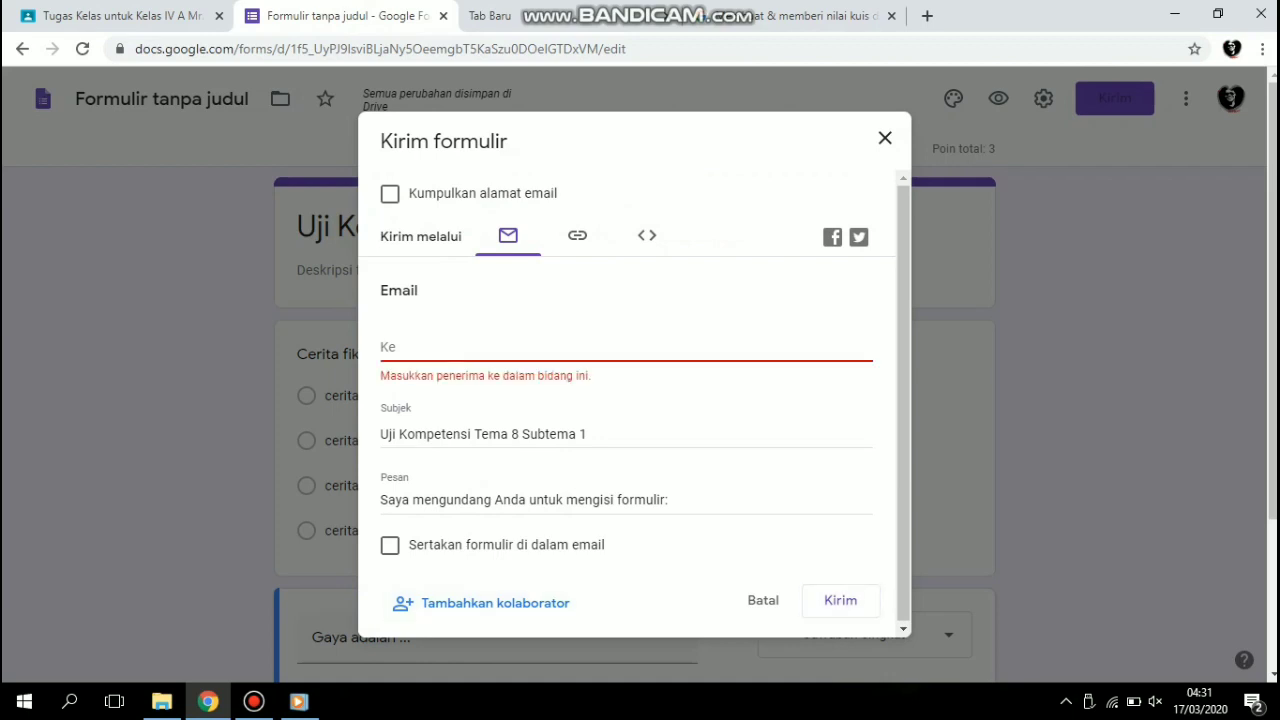
click(626, 347)
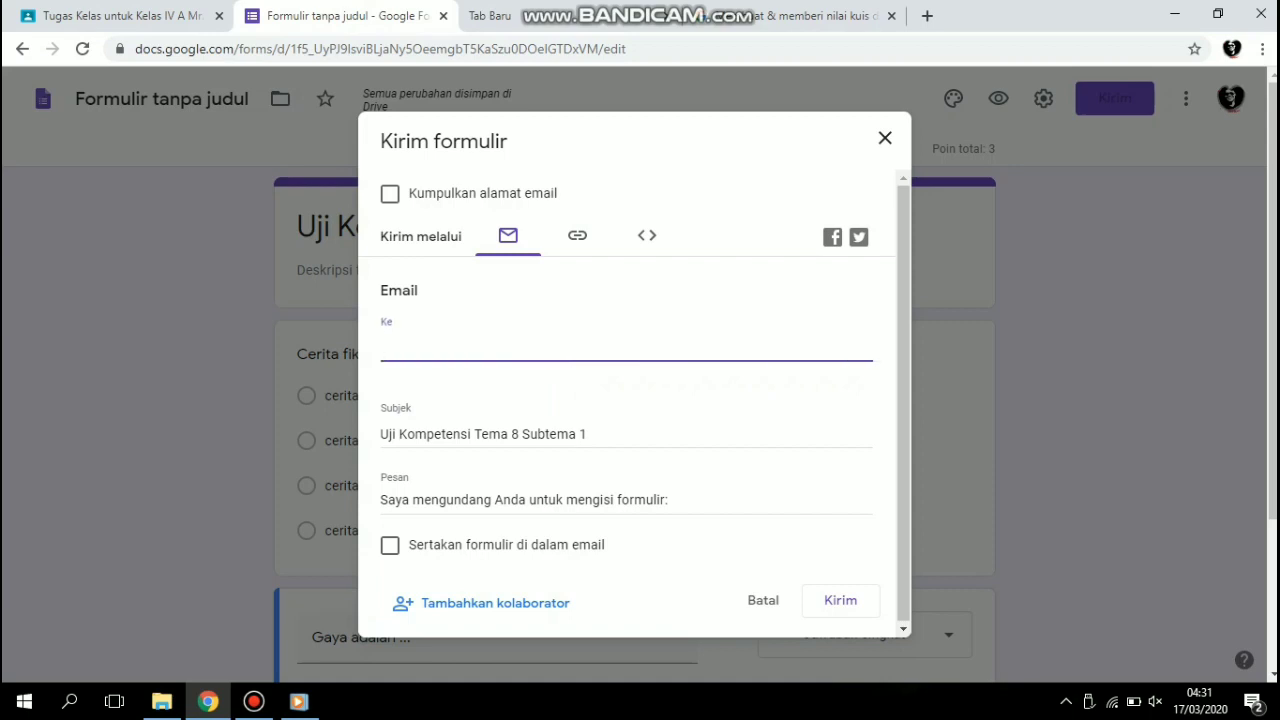
click(647, 235)
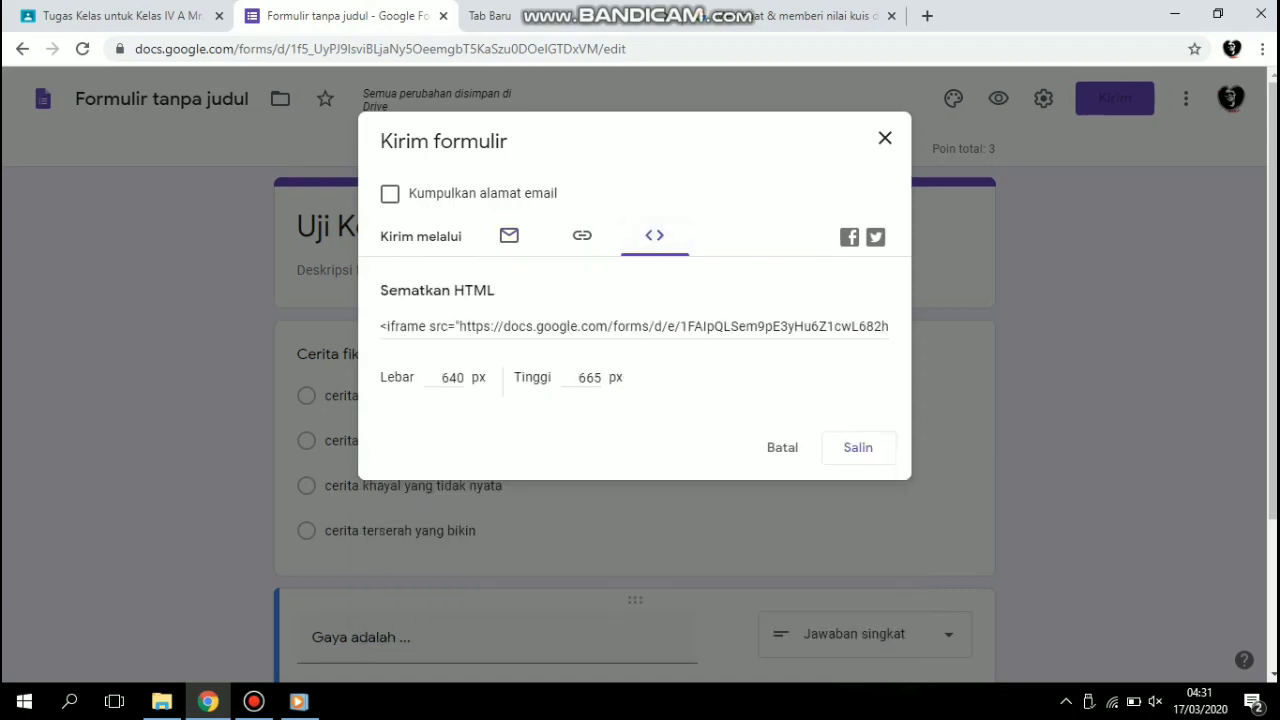
click(582, 235)
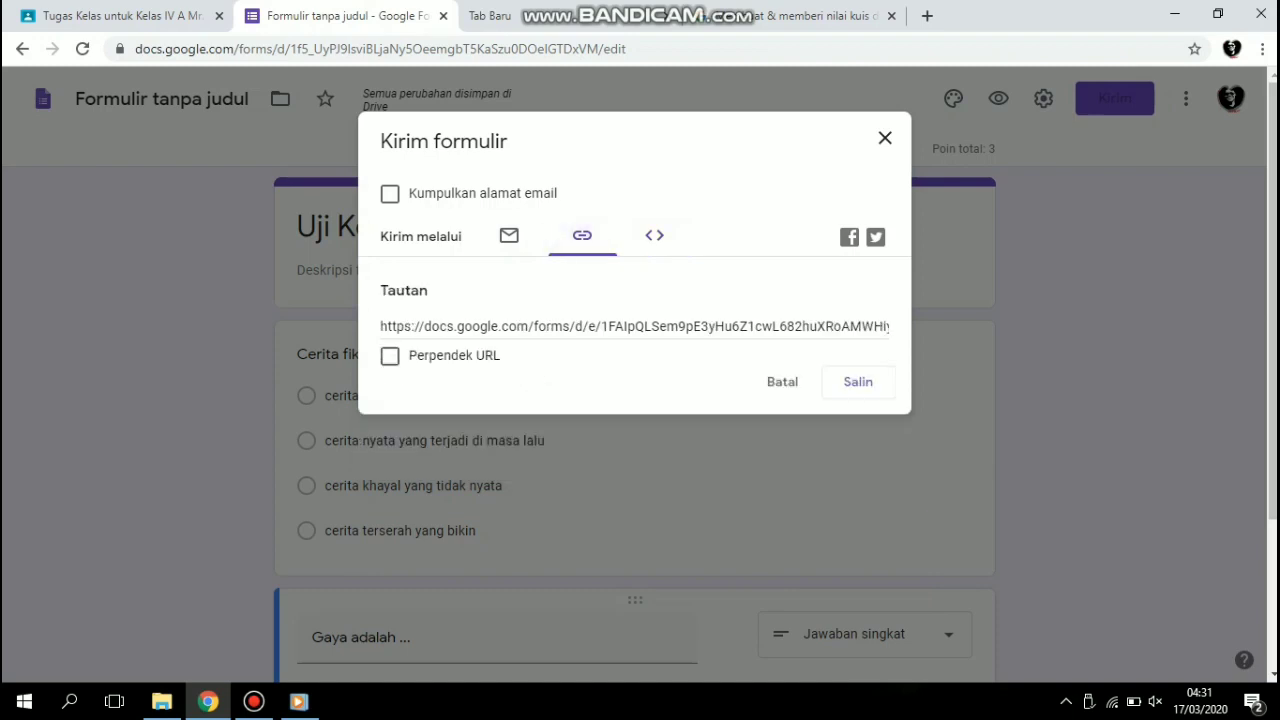
click(509, 235)
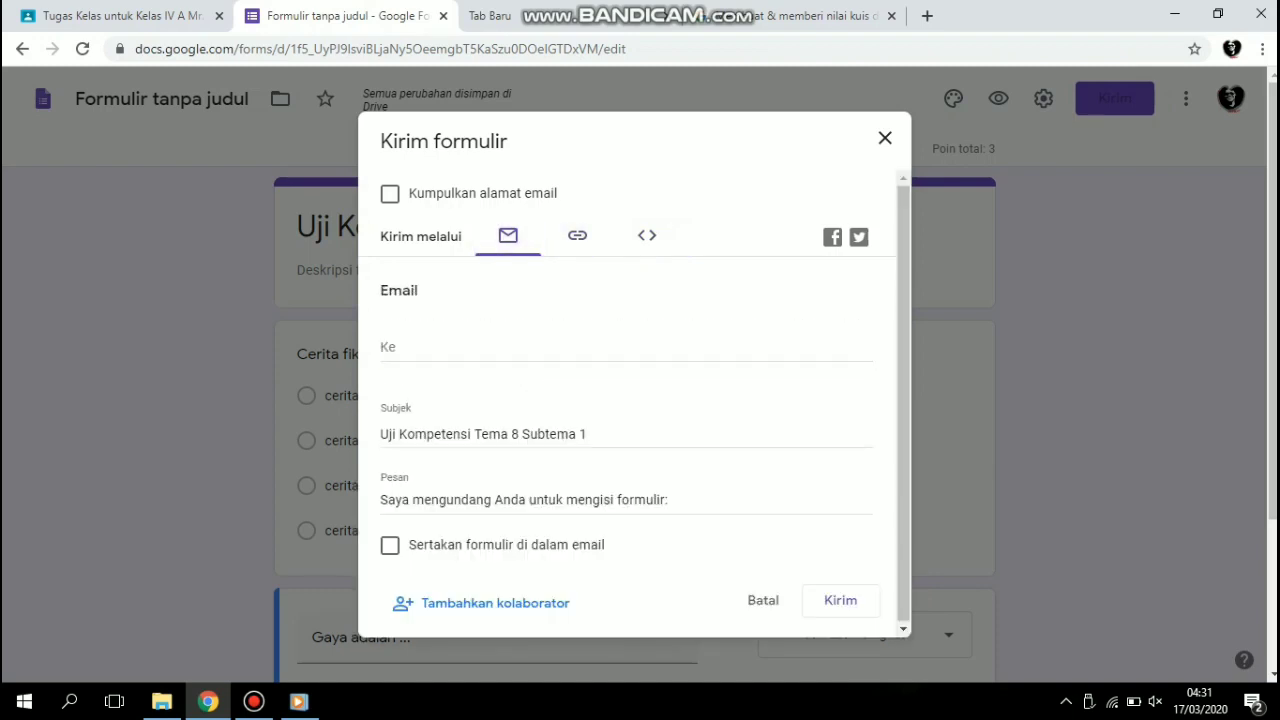
click(885, 138)
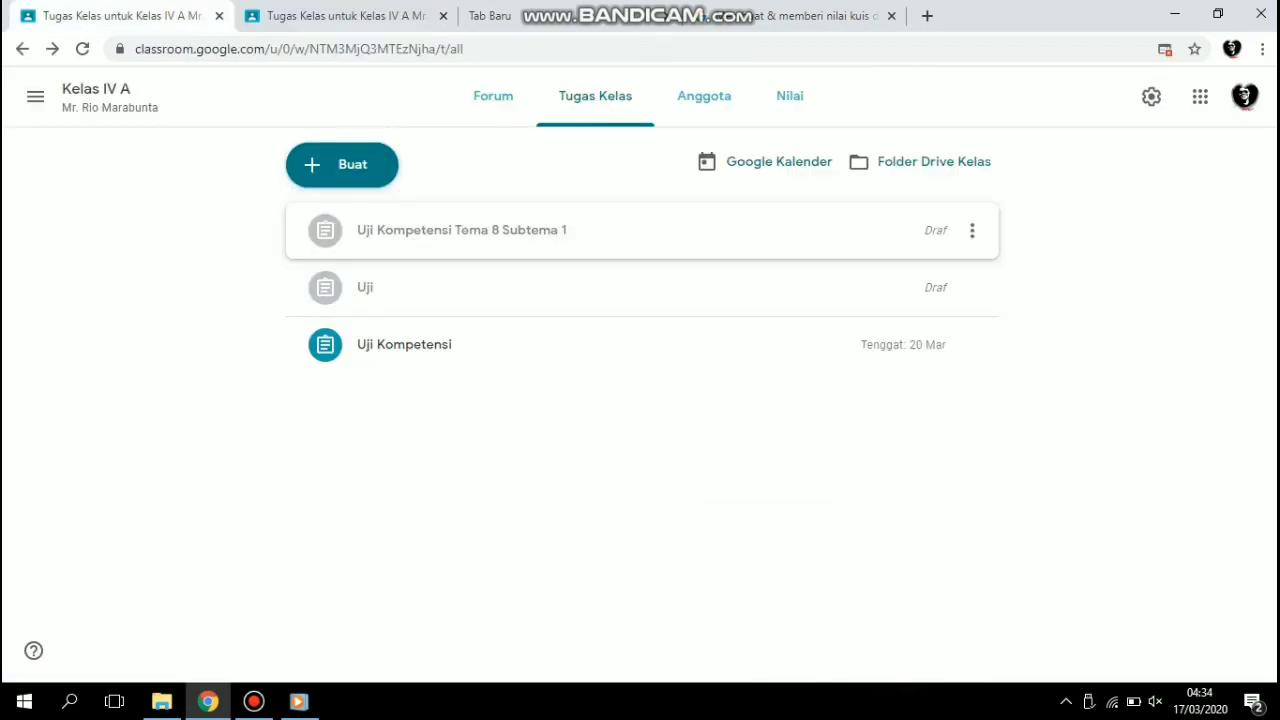
Edit the draft assignment "Uji Kompetensi Tema 8 Subtema 1" and schedule it for 20 Mar 2020 at 08.00.
click(462, 230)
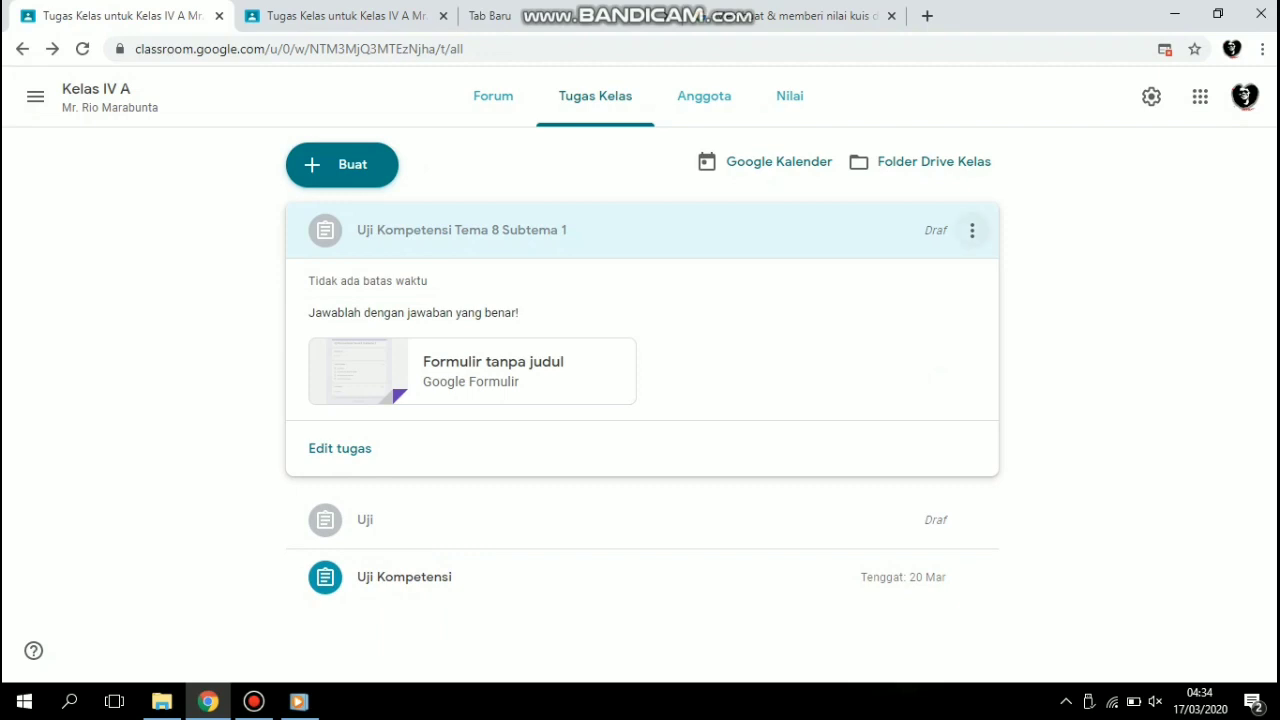
click(971, 230)
click(972, 230)
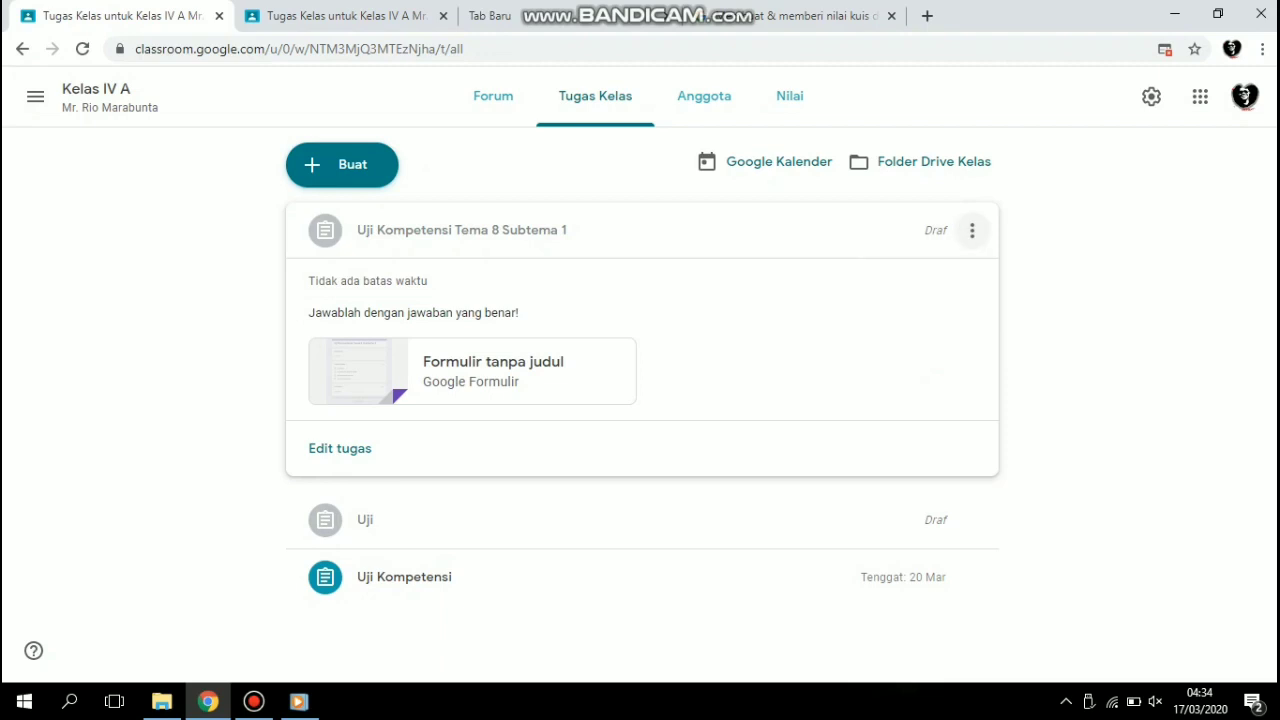
click(972, 230)
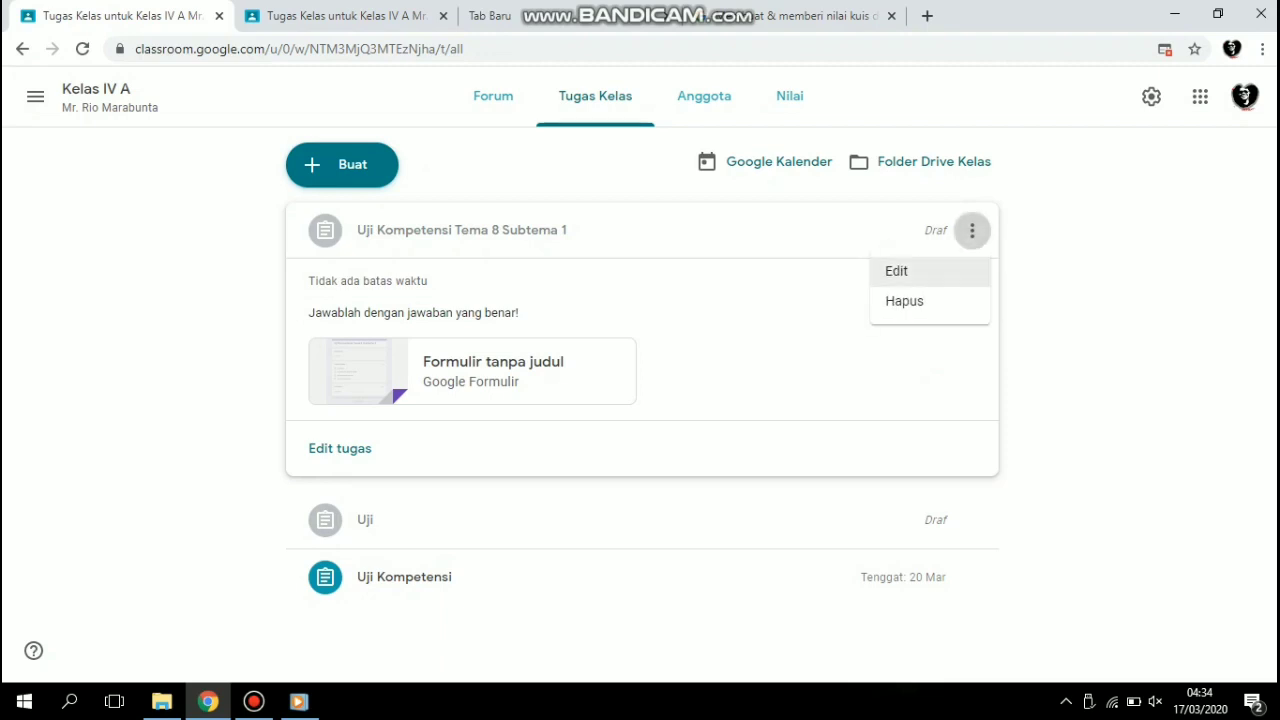
click(897, 271)
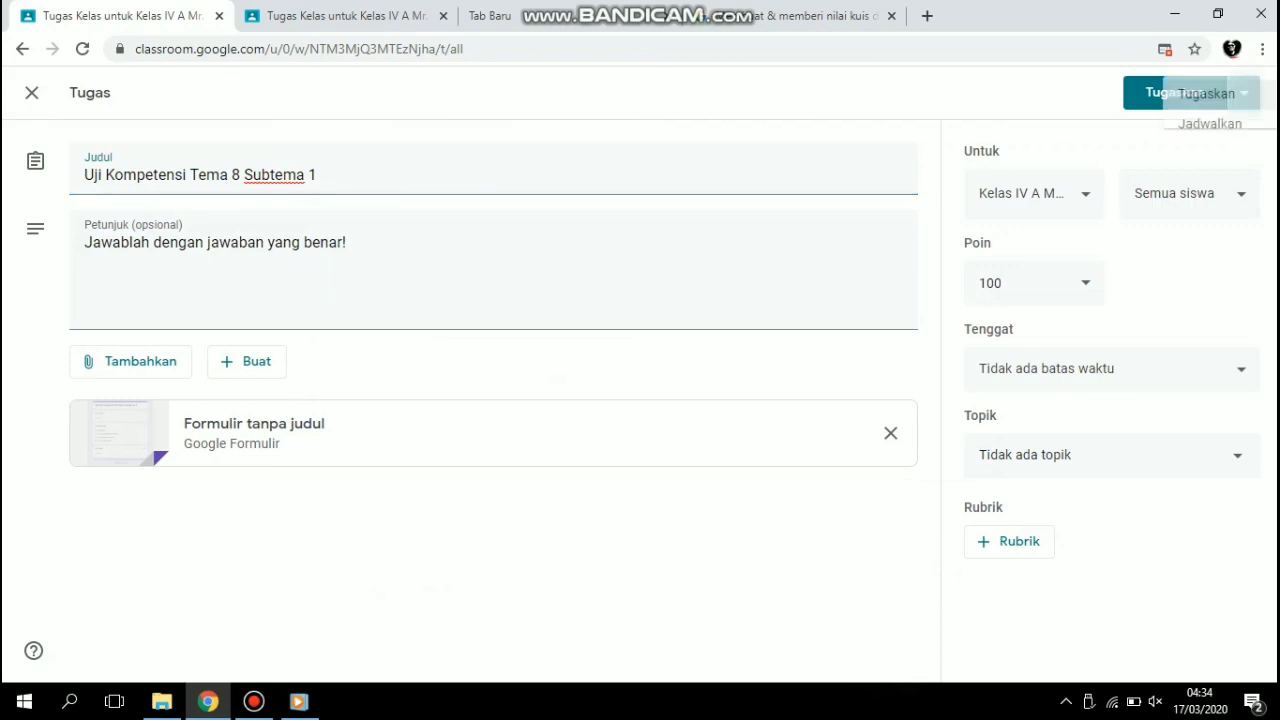
click(1244, 92)
click(1187, 127)
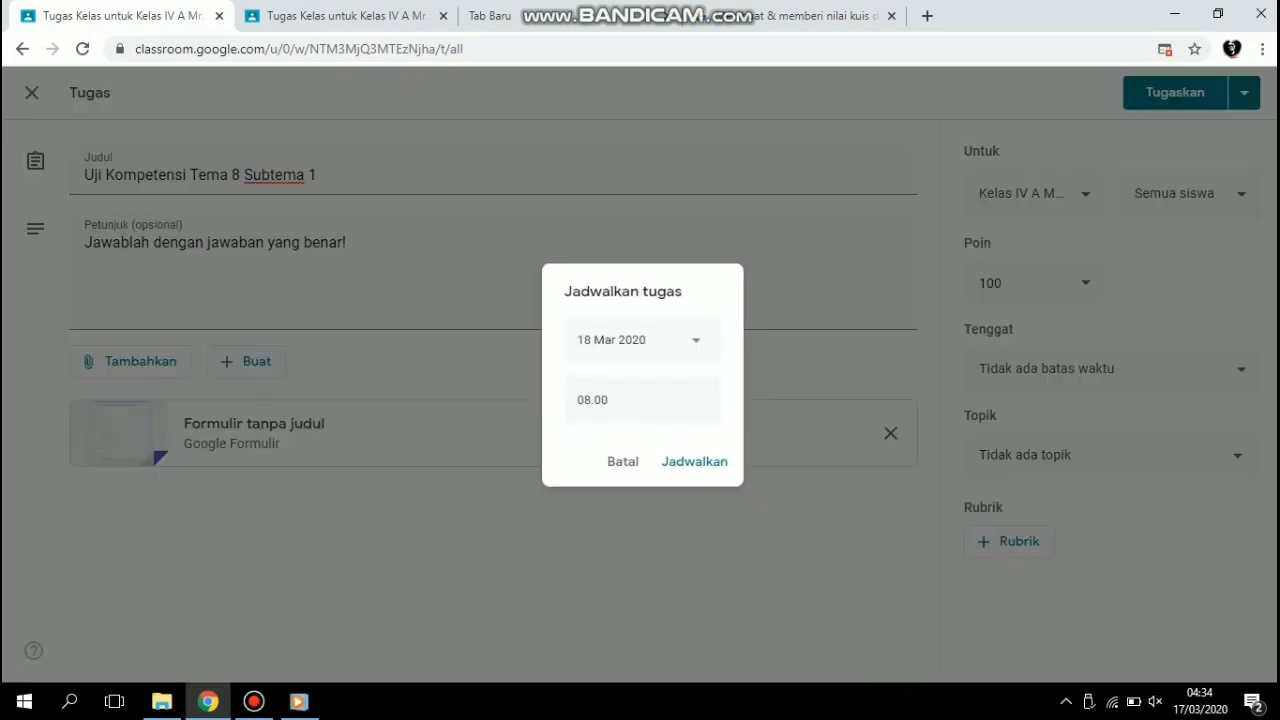
click(690, 340)
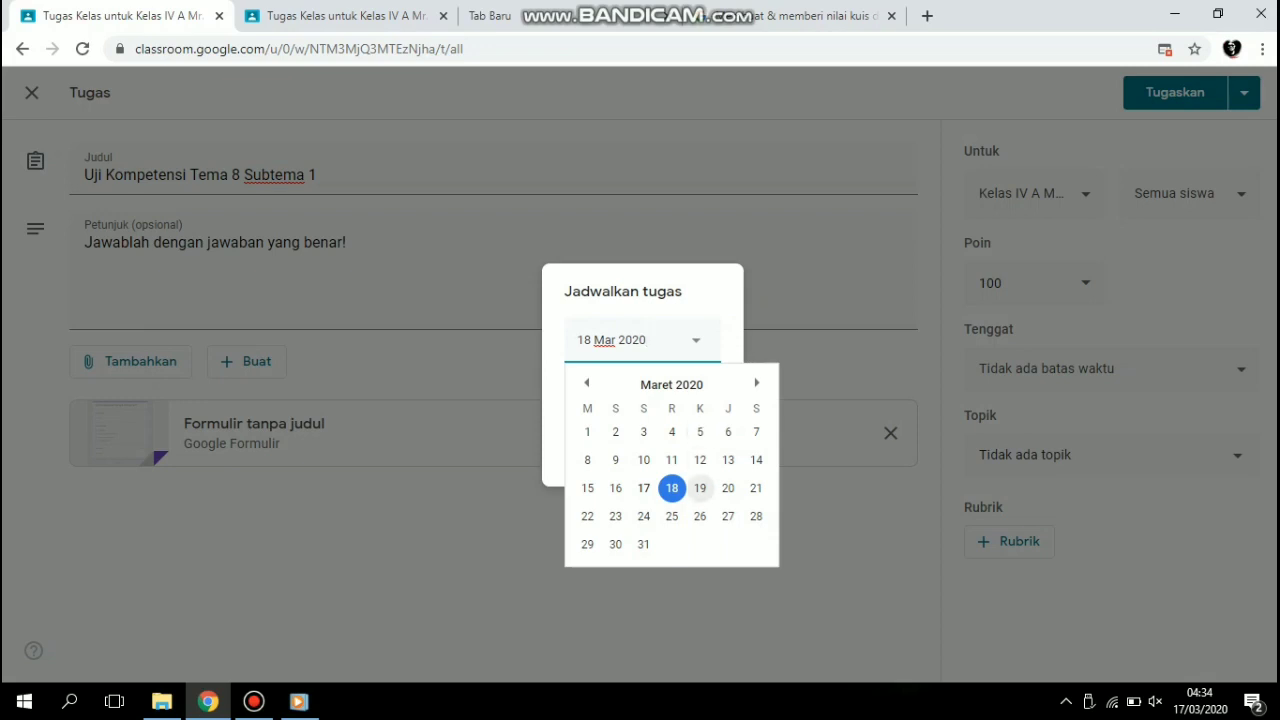
click(728, 488)
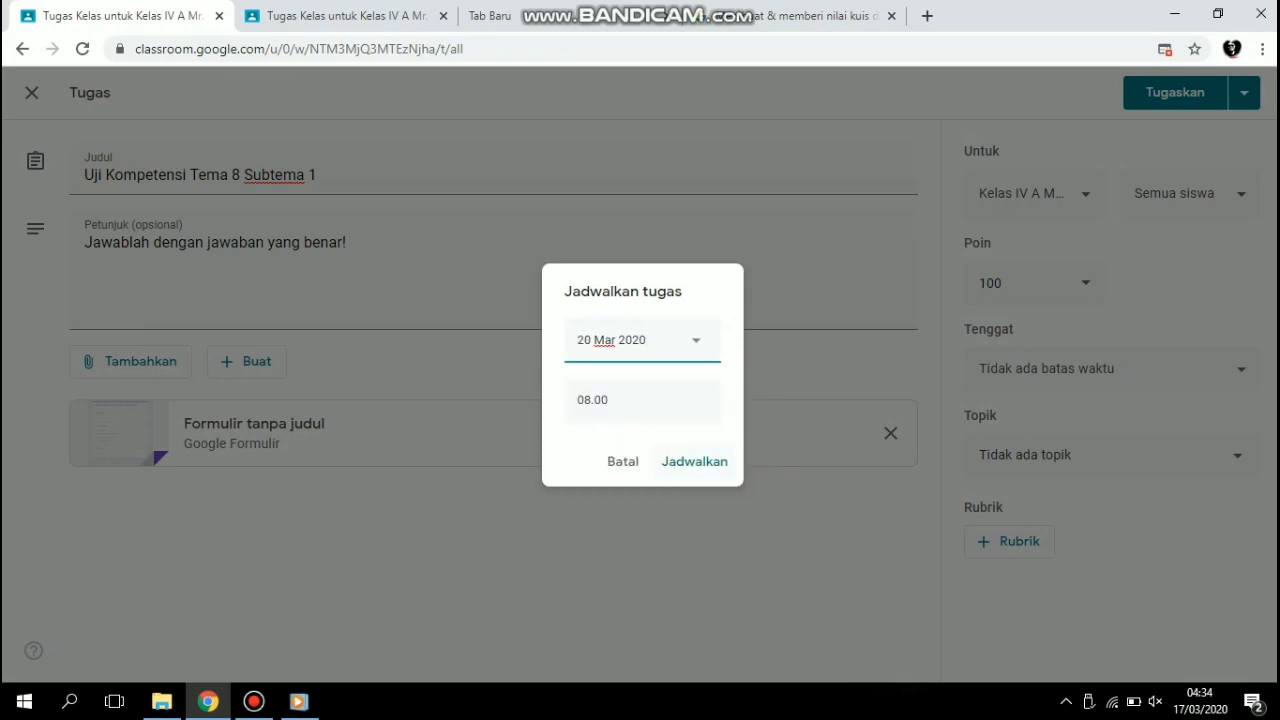
click(694, 461)
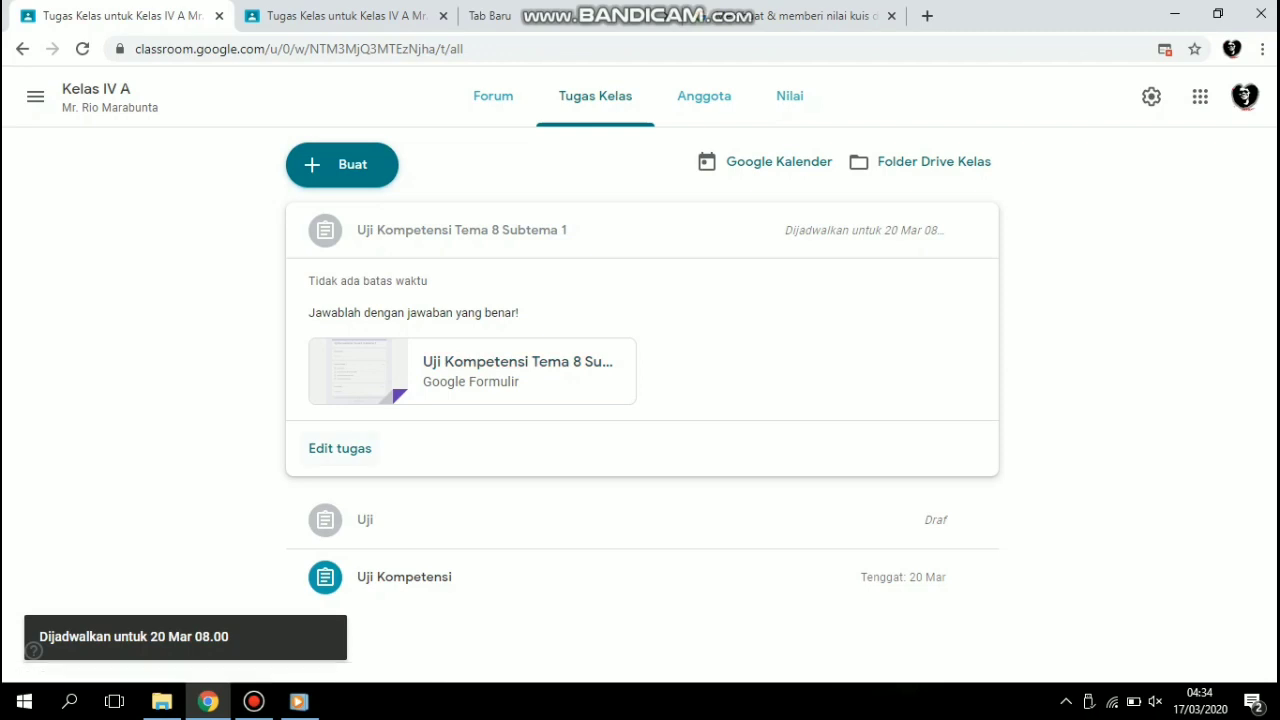
Remove the schedule from the "Uji Kompetensi Tema 8 Subtema 1" assignment and assign it immediately.
click(340, 448)
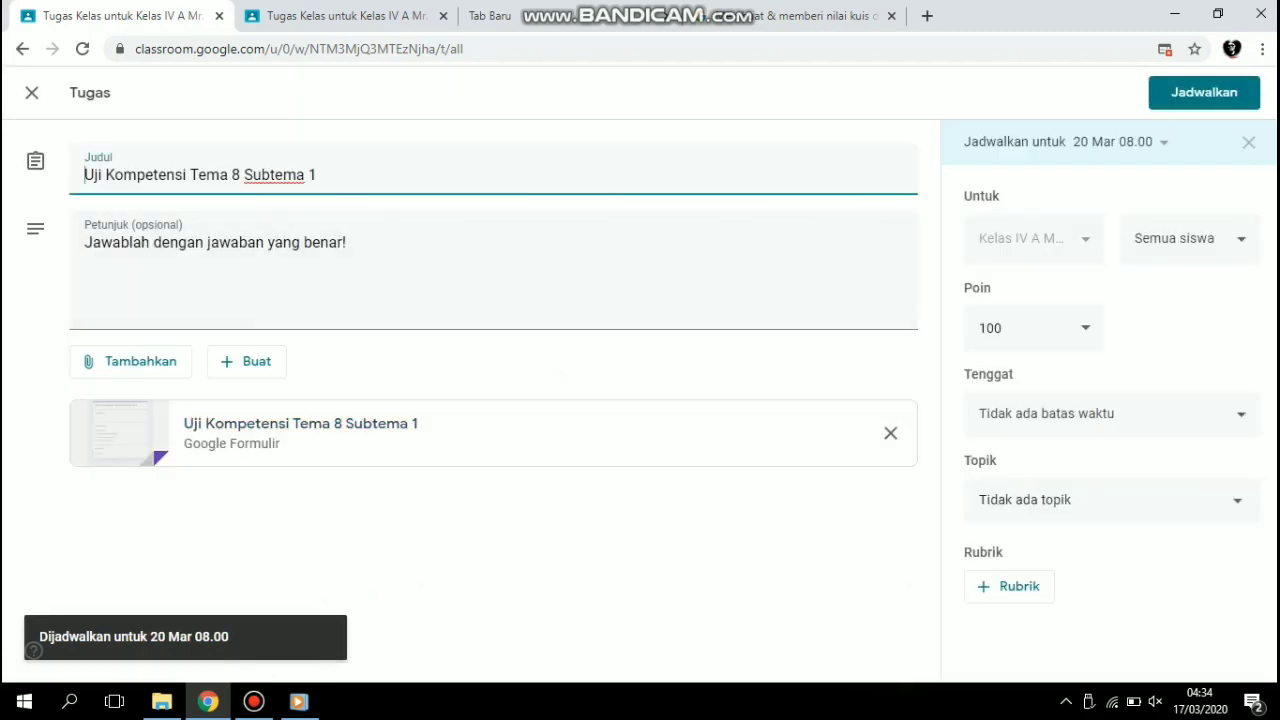
click(1249, 142)
click(1210, 93)
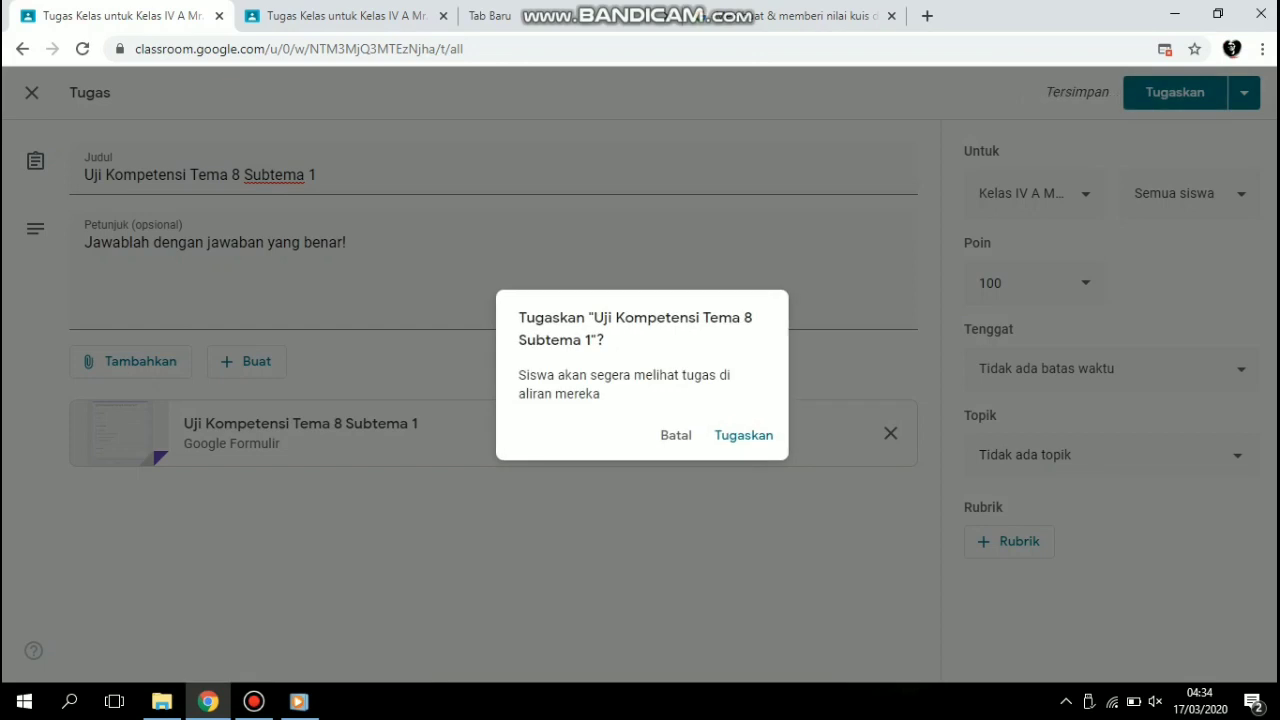
click(743, 435)
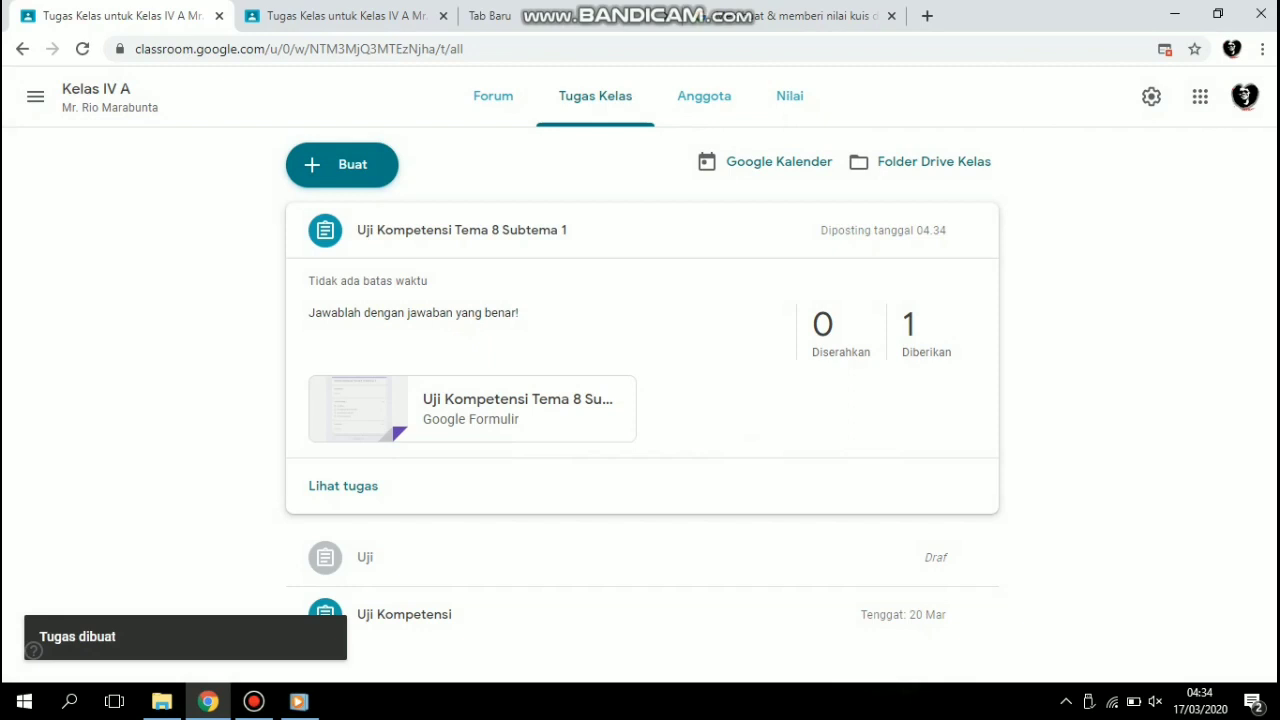
Switch to the student account's view of Kelas IV A and open the "Uji Kompetensi Tema 8 Subtema 1" assignment.
click(340, 16)
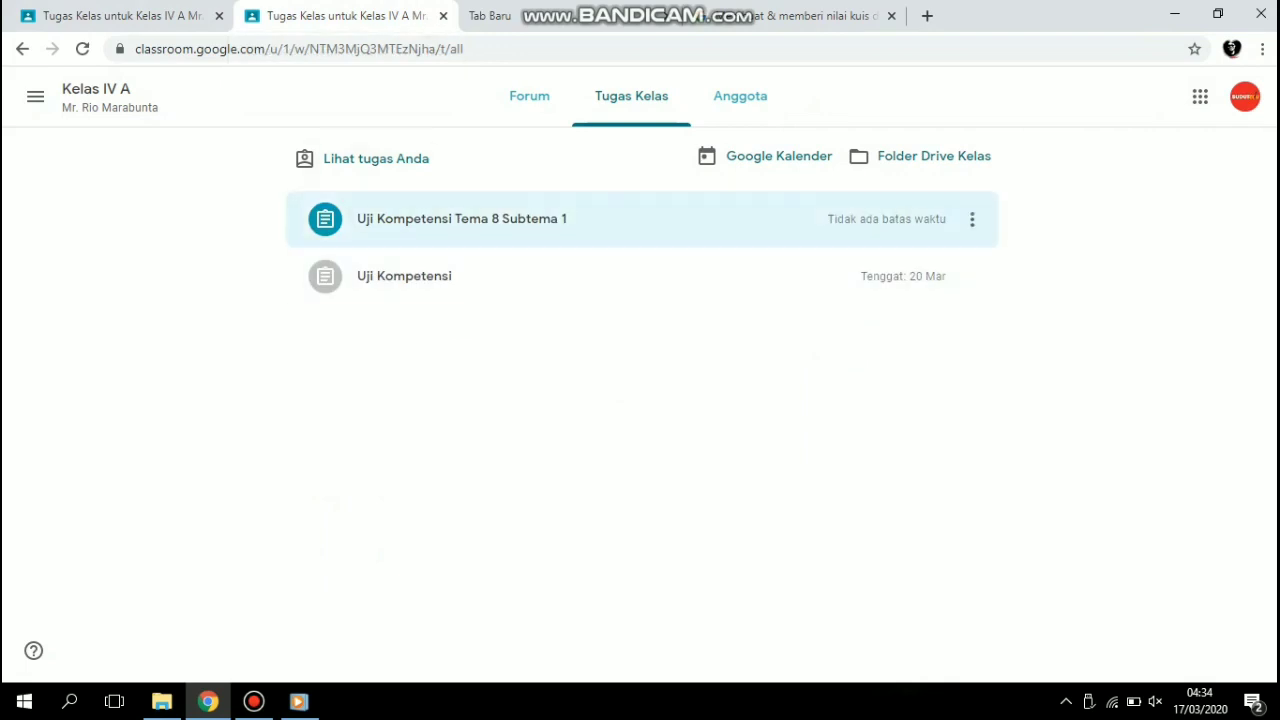
click(460, 218)
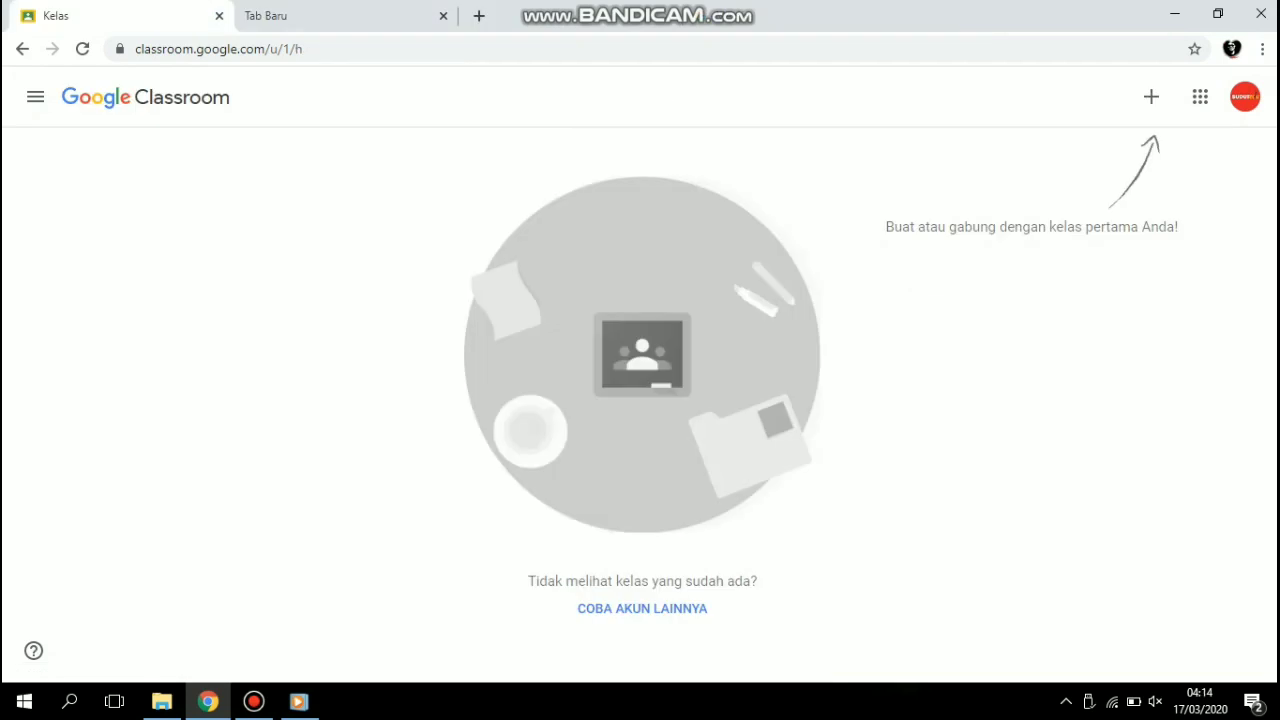
Join the teacher's class from the student account by entering the class code, checking the code in the video player.
click(1151, 97)
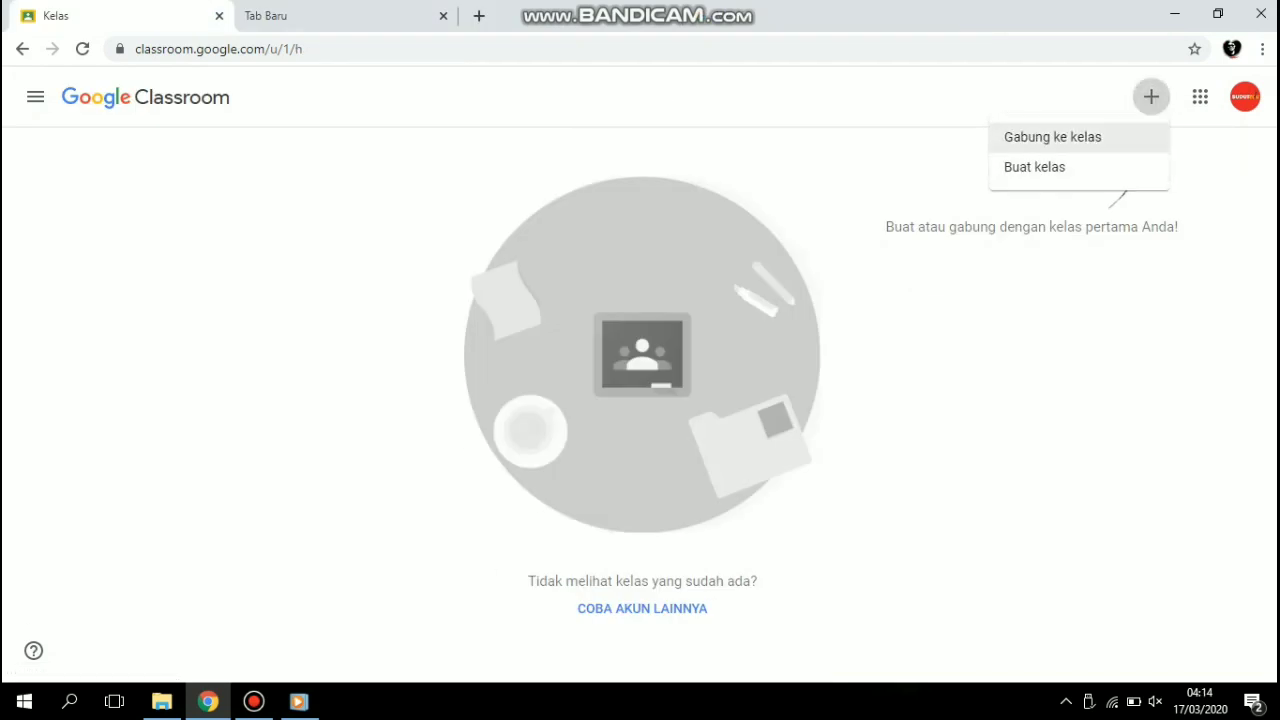
click(1052, 137)
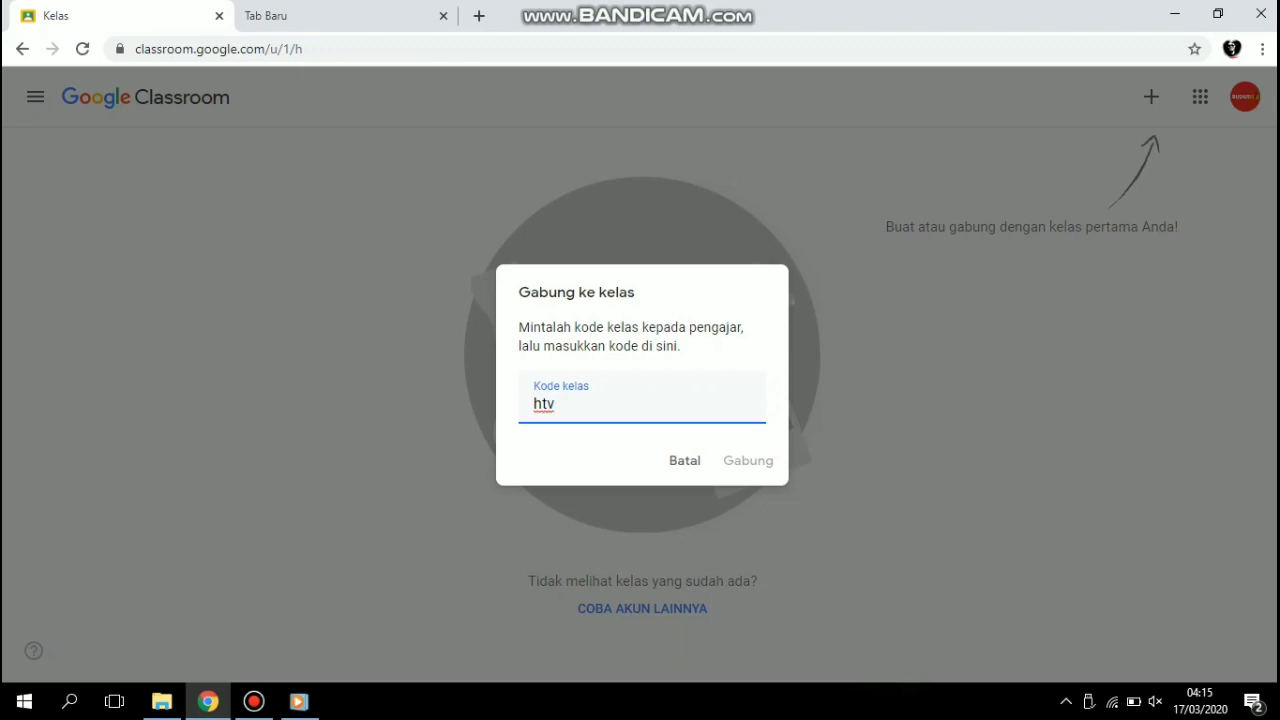
click(299, 701)
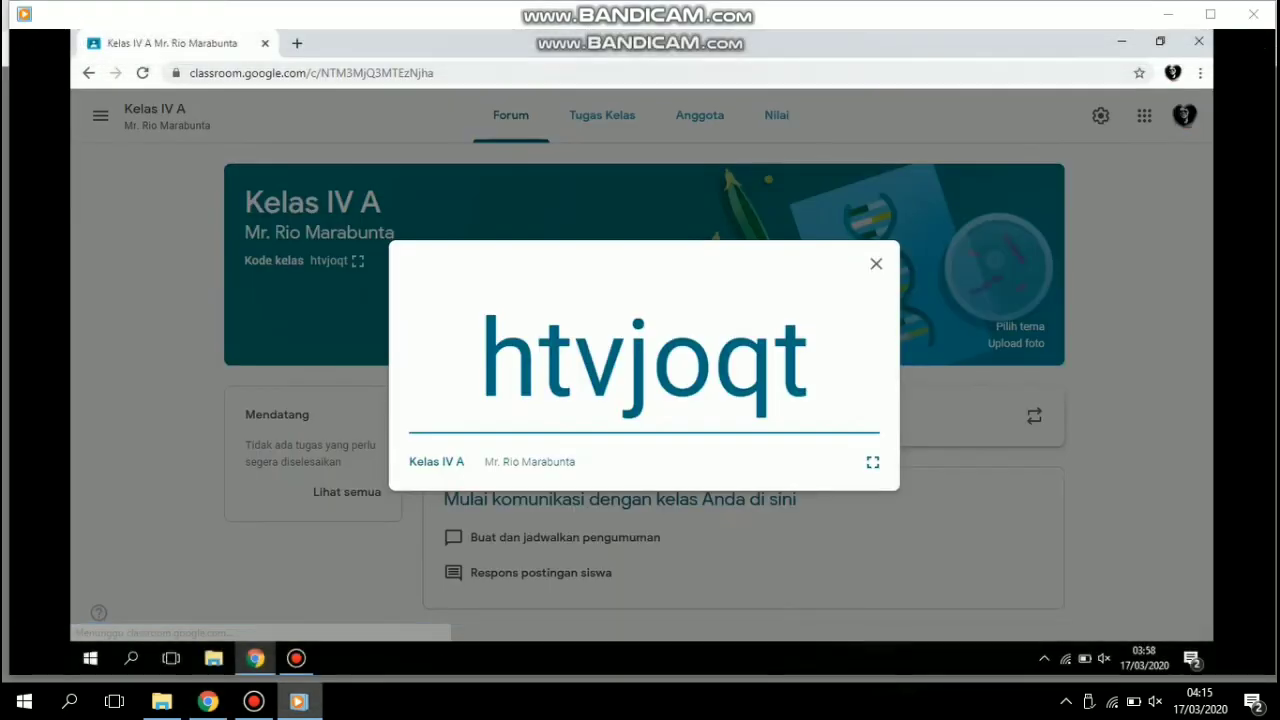
click(299, 701)
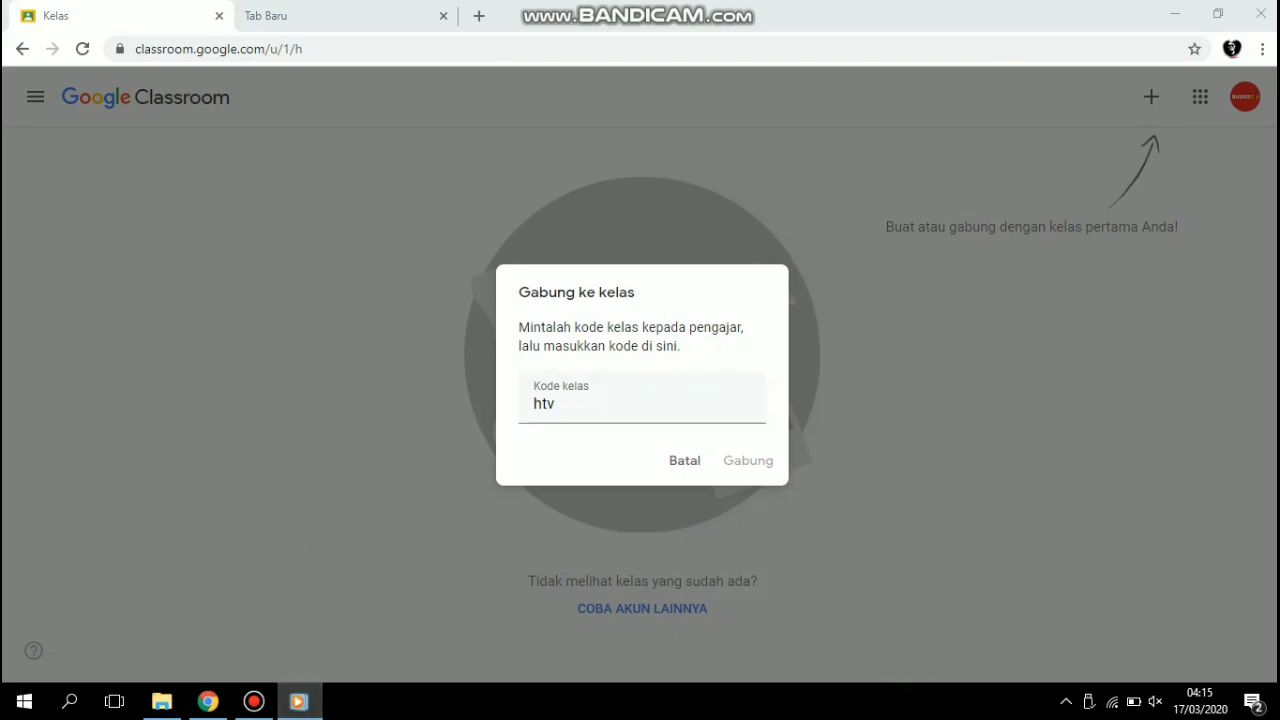
click(600, 403)
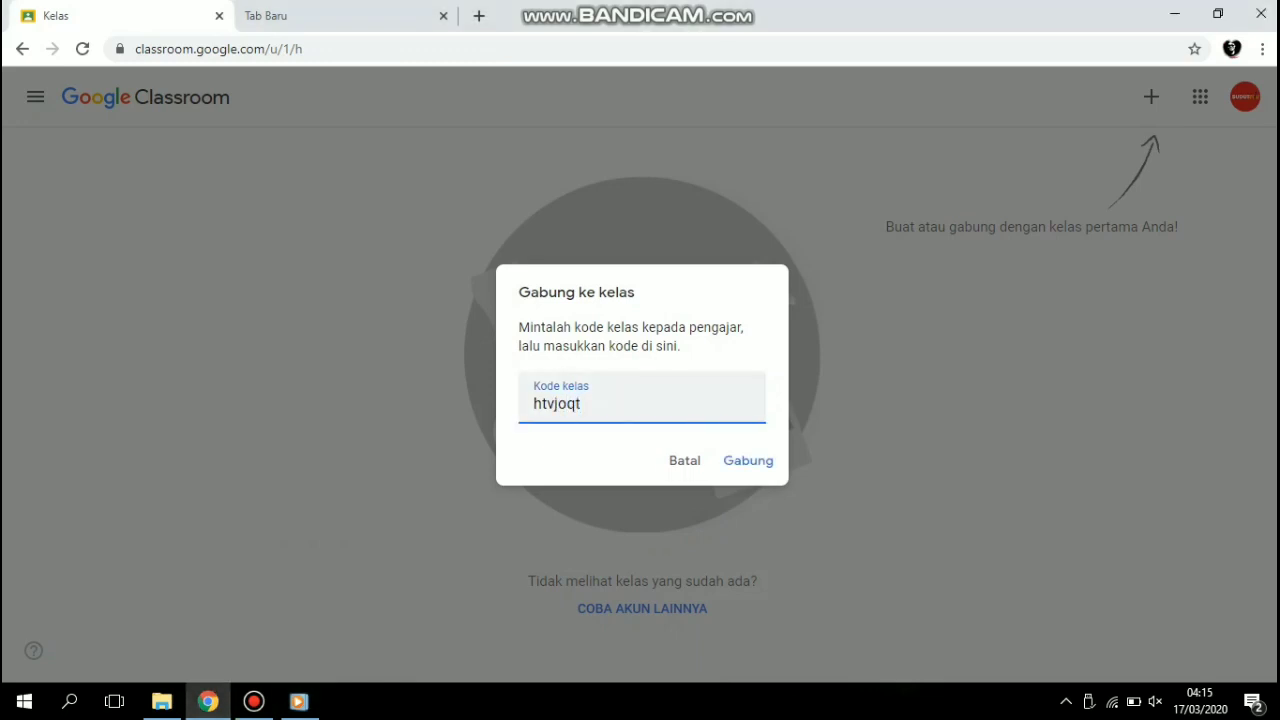
key(Return)
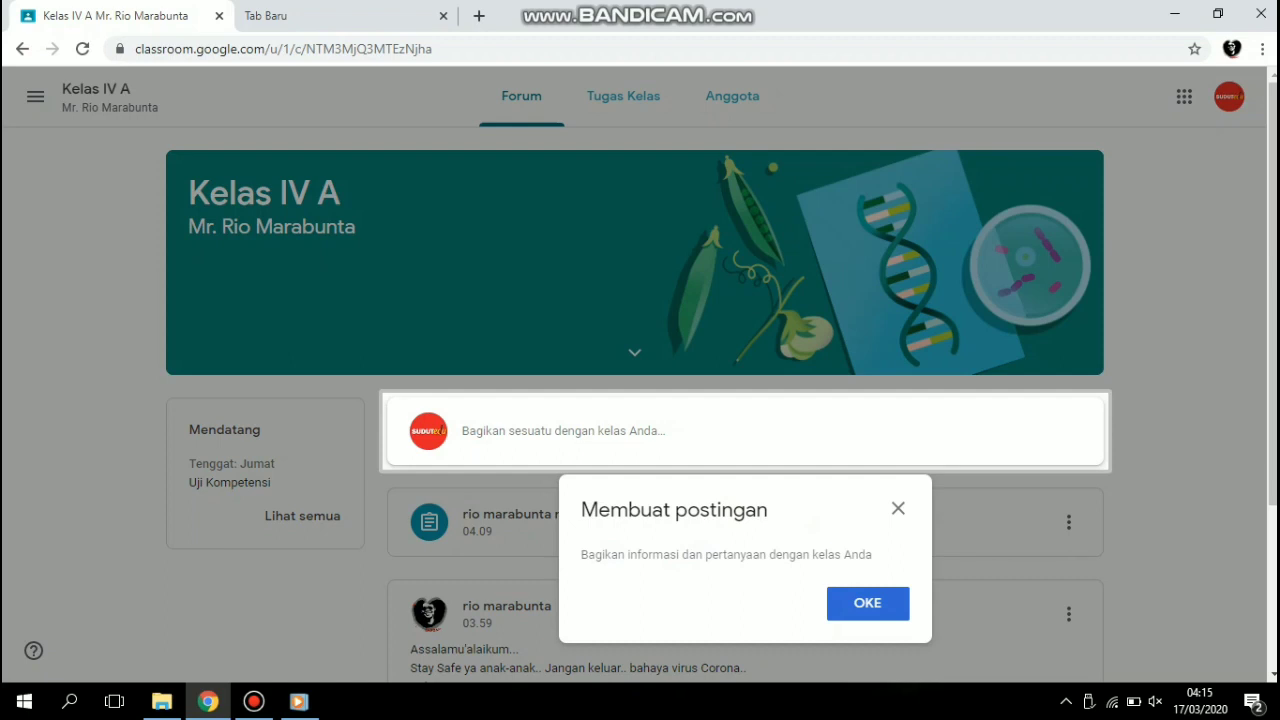
Dismiss the introductory tips, open the Uji Kompetensi assignment from the class forum and open its attached quiz form.
click(868, 603)
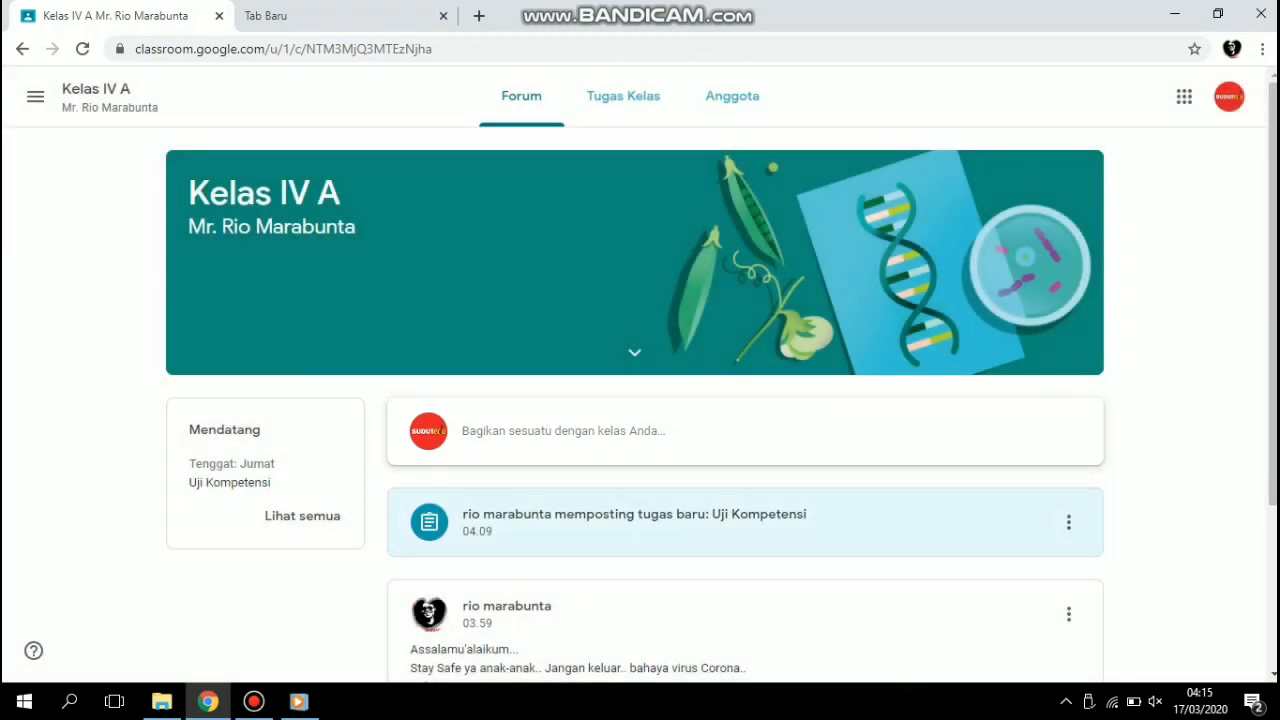
click(700, 519)
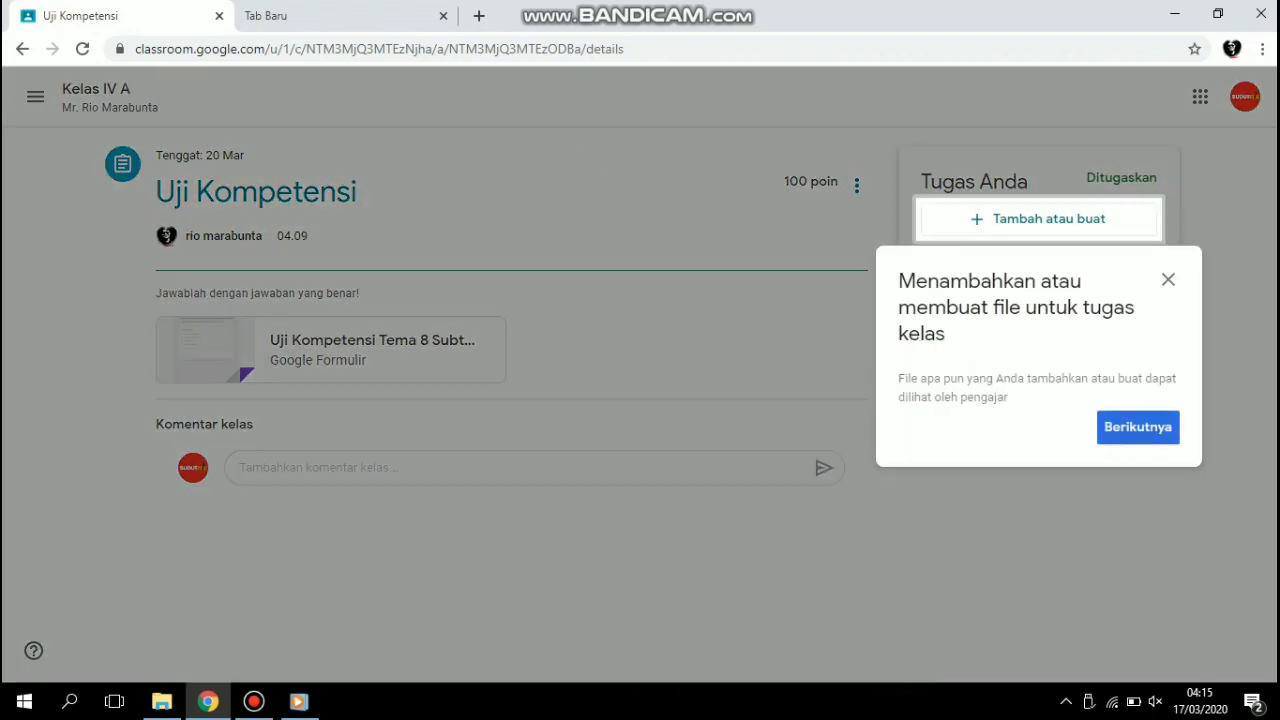
click(1138, 427)
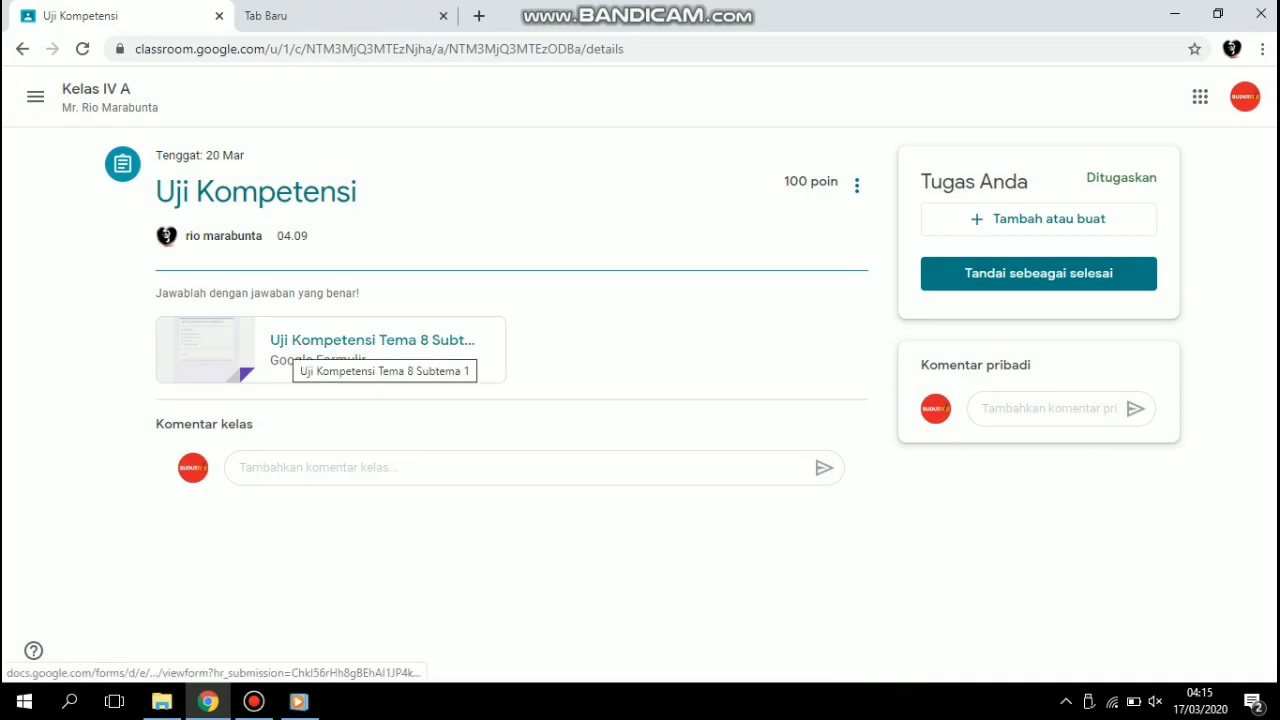
click(330, 348)
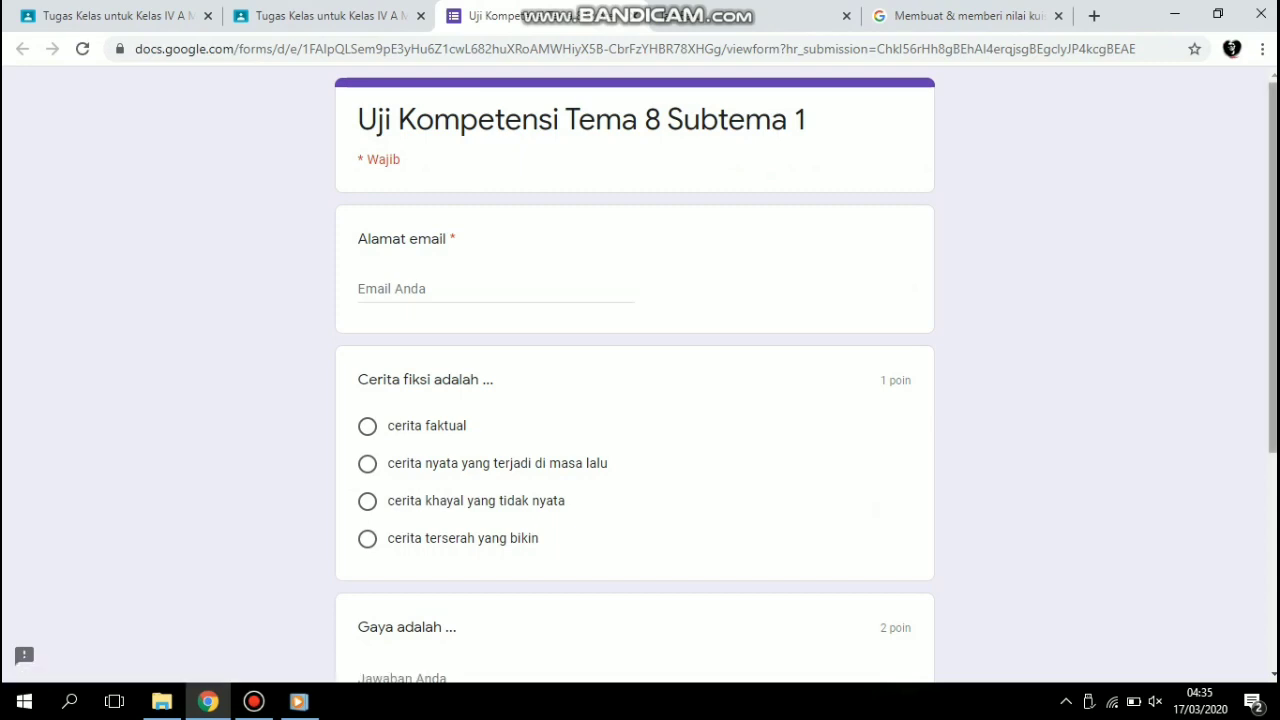
Answer the quiz with "cerita khayal yang tidak nyata" and "tarikan dan dorongan", and try to submit it.
scroll(635, 375, down, 2)
scroll(635, 375, down, 1)
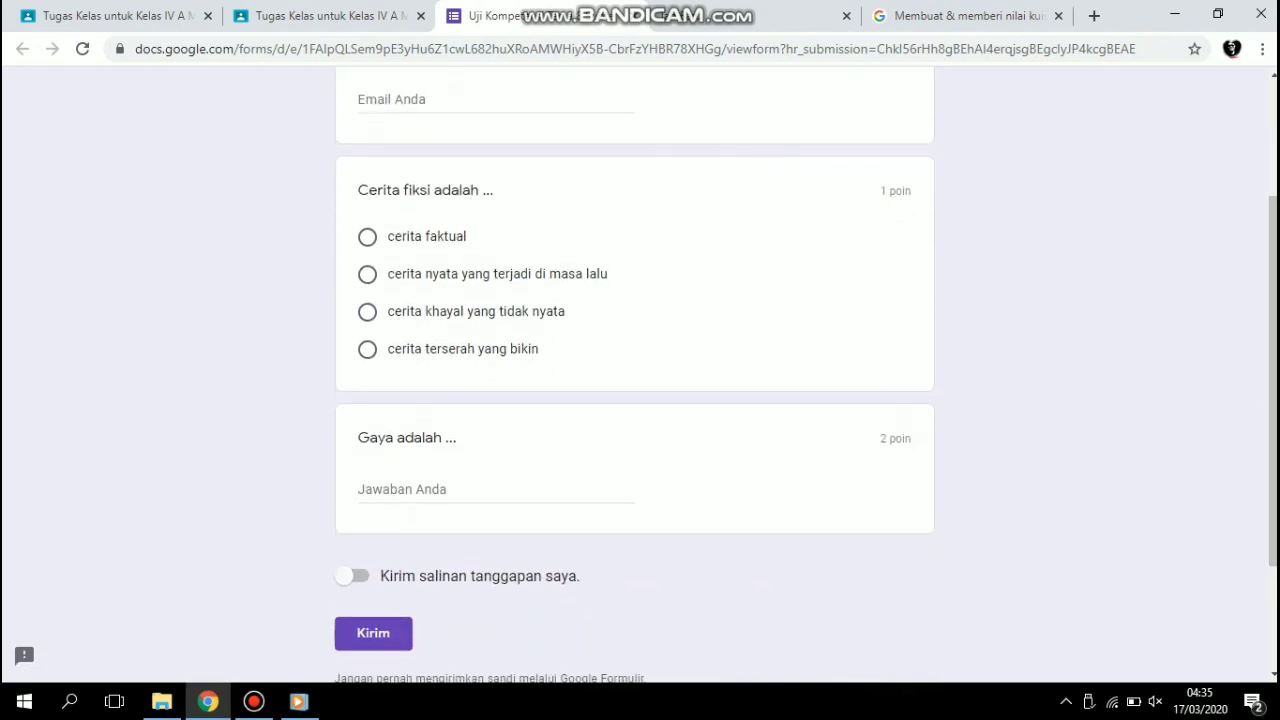
click(359, 489)
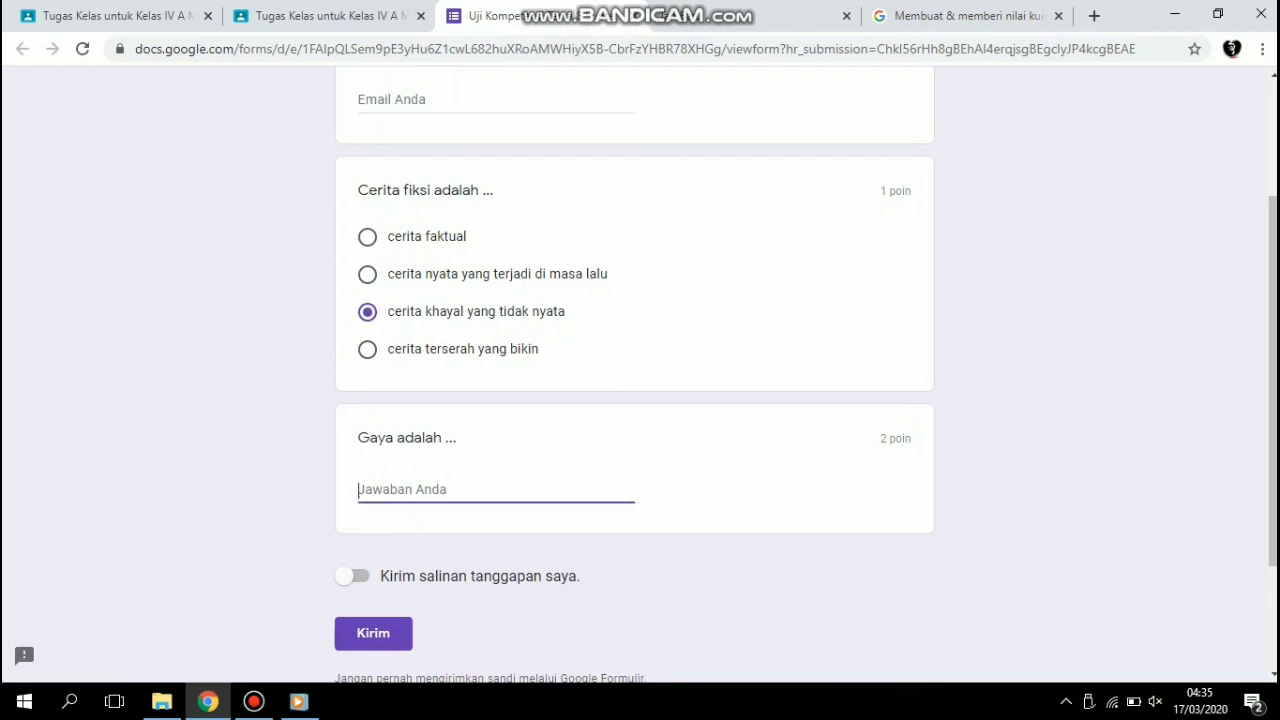
text(tarikan dan dorongan)
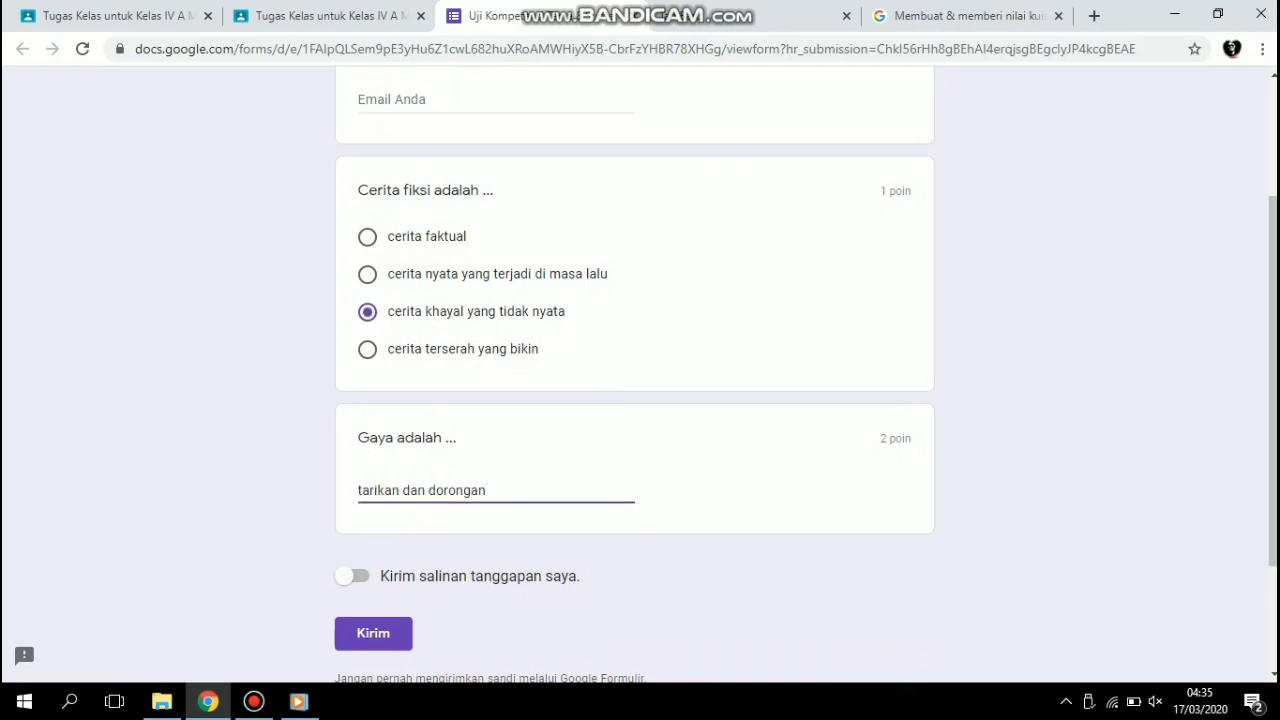
click(373, 633)
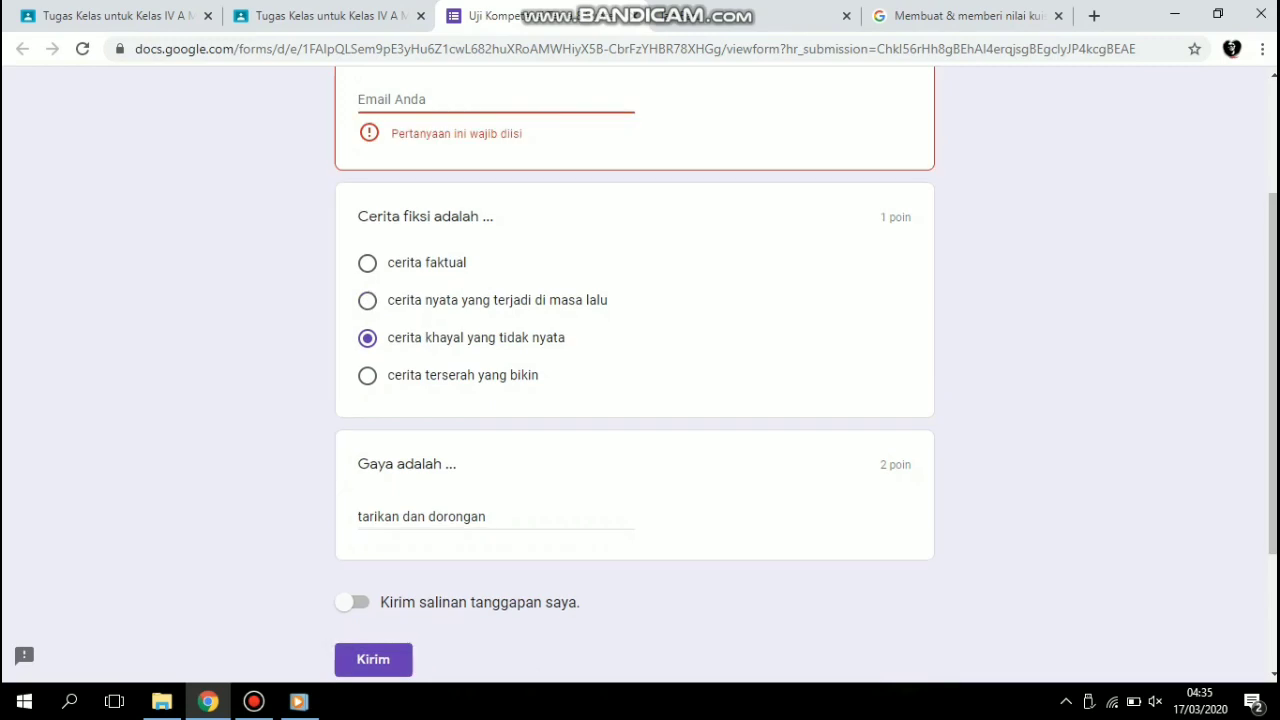
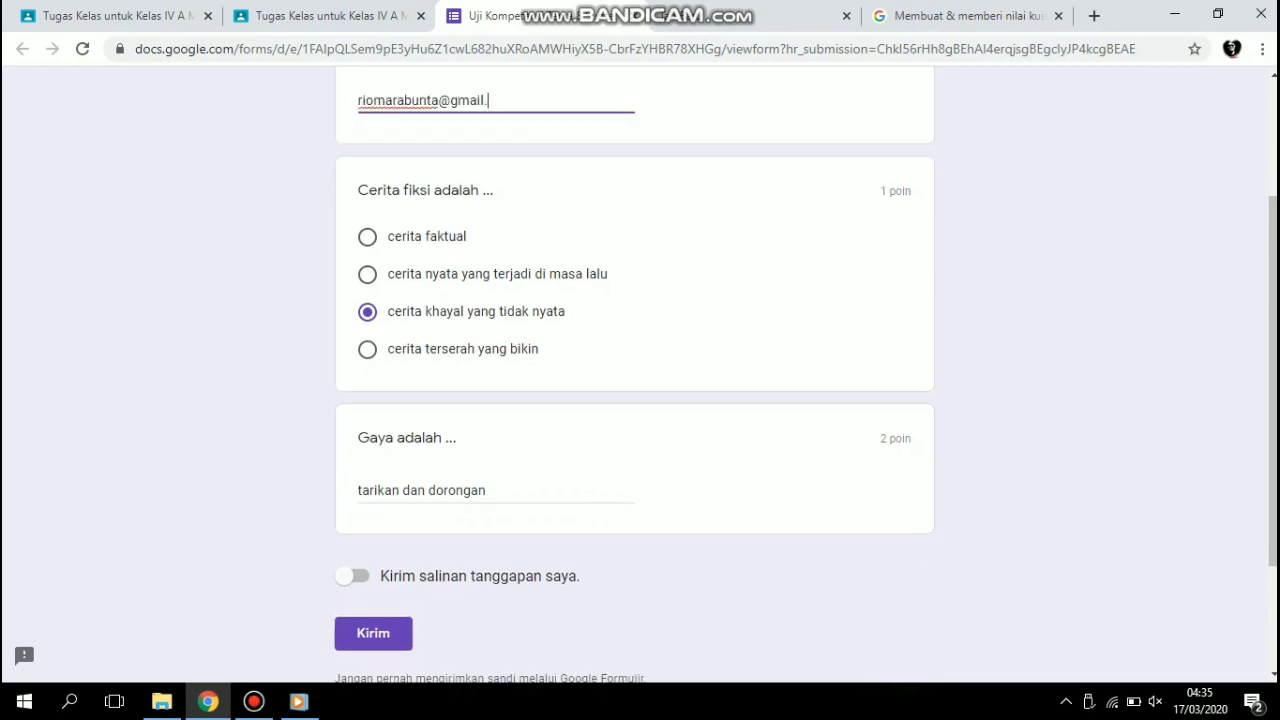
Fill in the student's e-mail address in the required field and submit the quiz answers.
click(373, 633)
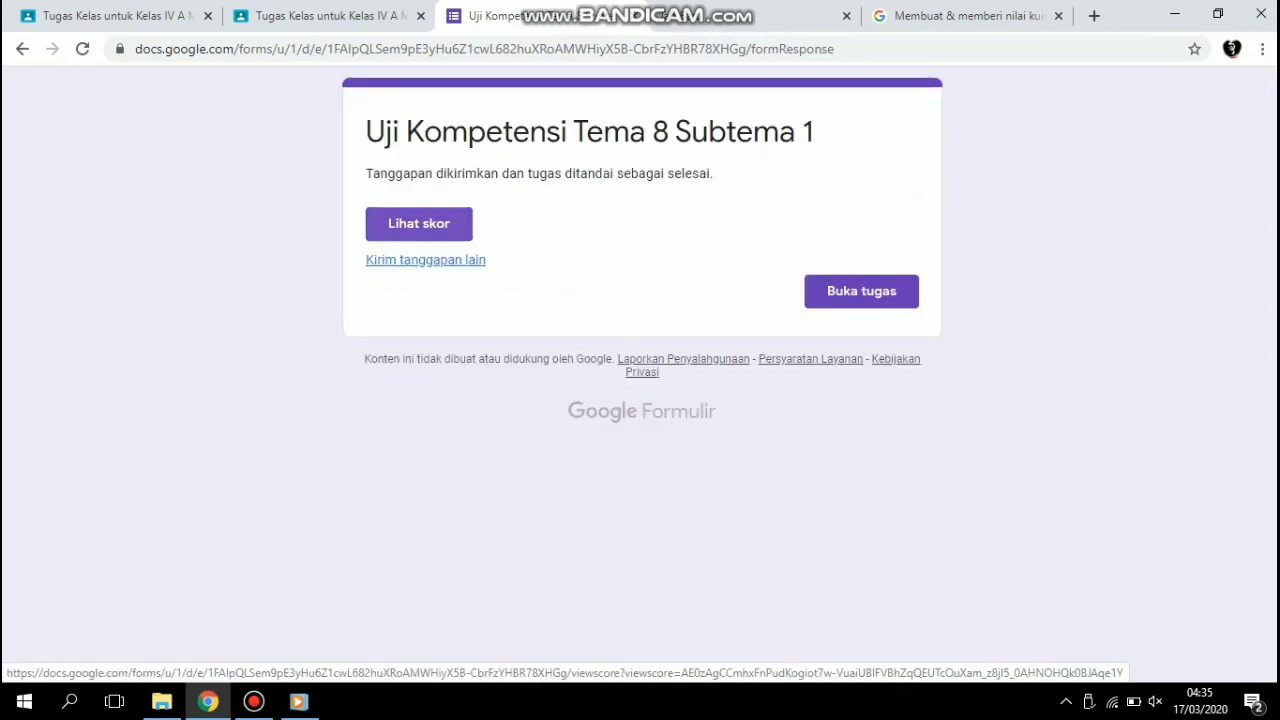
View the score of the submitted quiz, review the marking of both questions and close the score page.
click(419, 223)
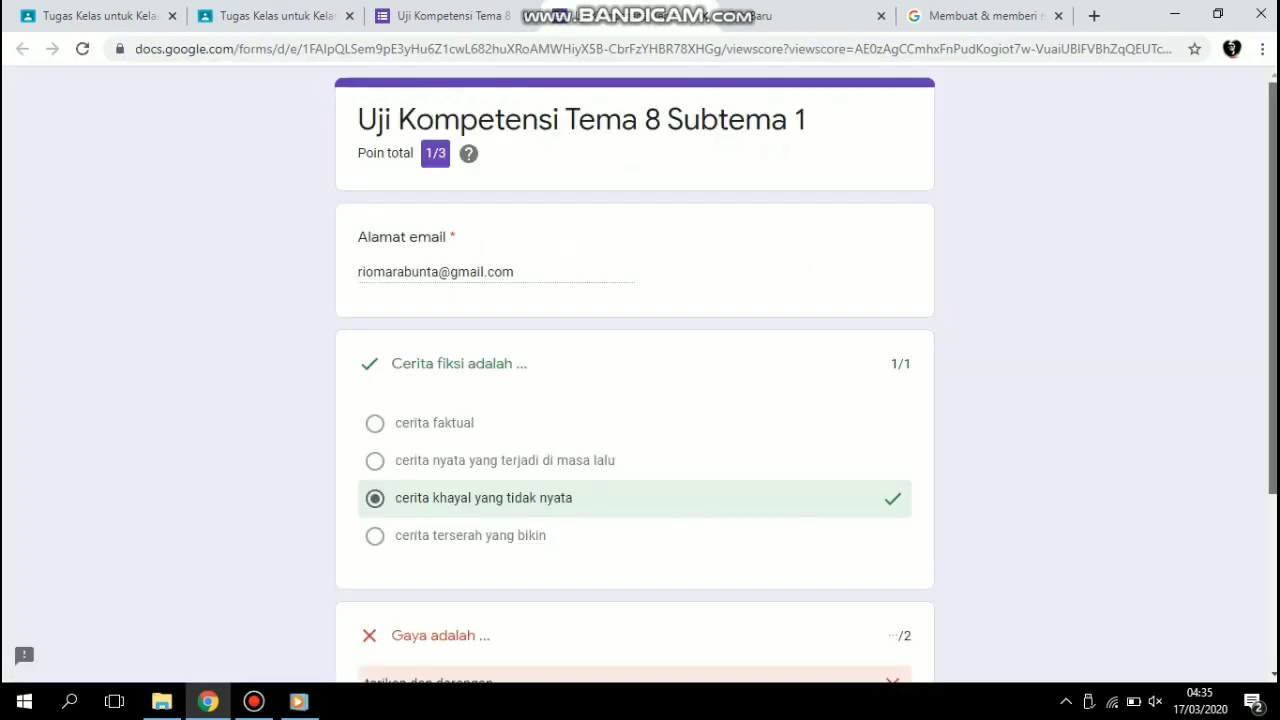
scroll(635, 380, down, 3)
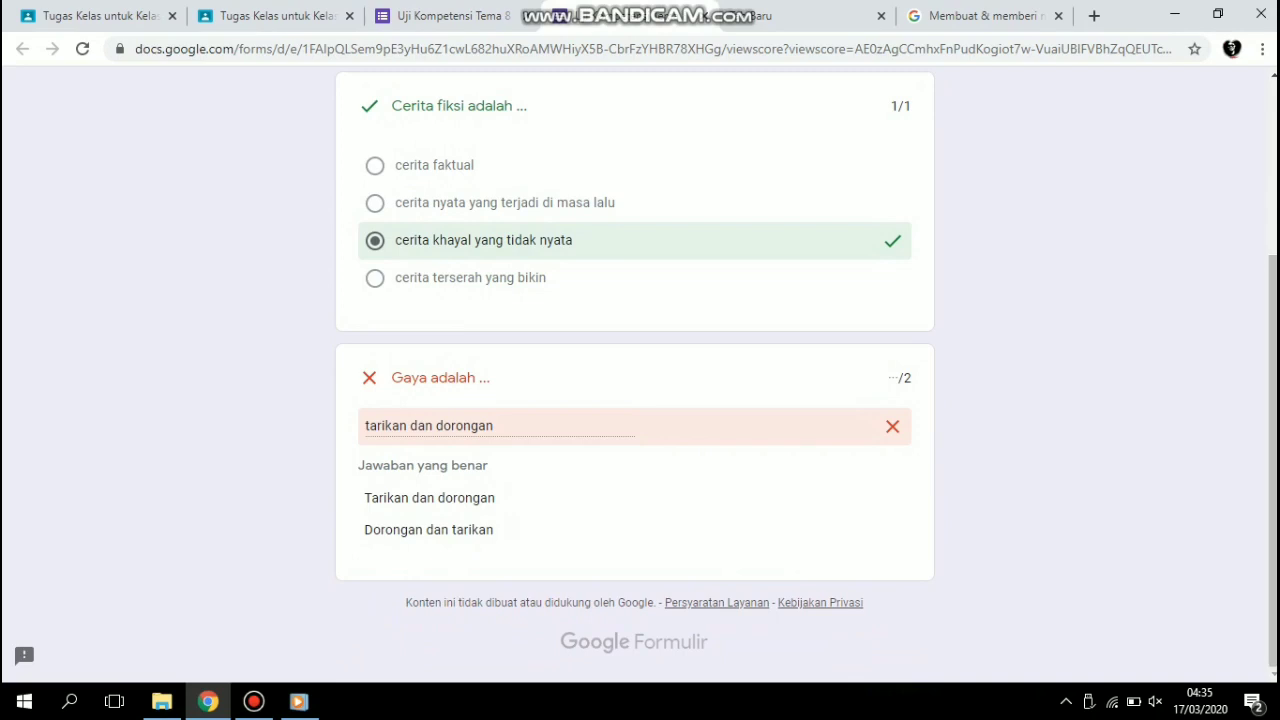
scroll(635, 380, up, 3)
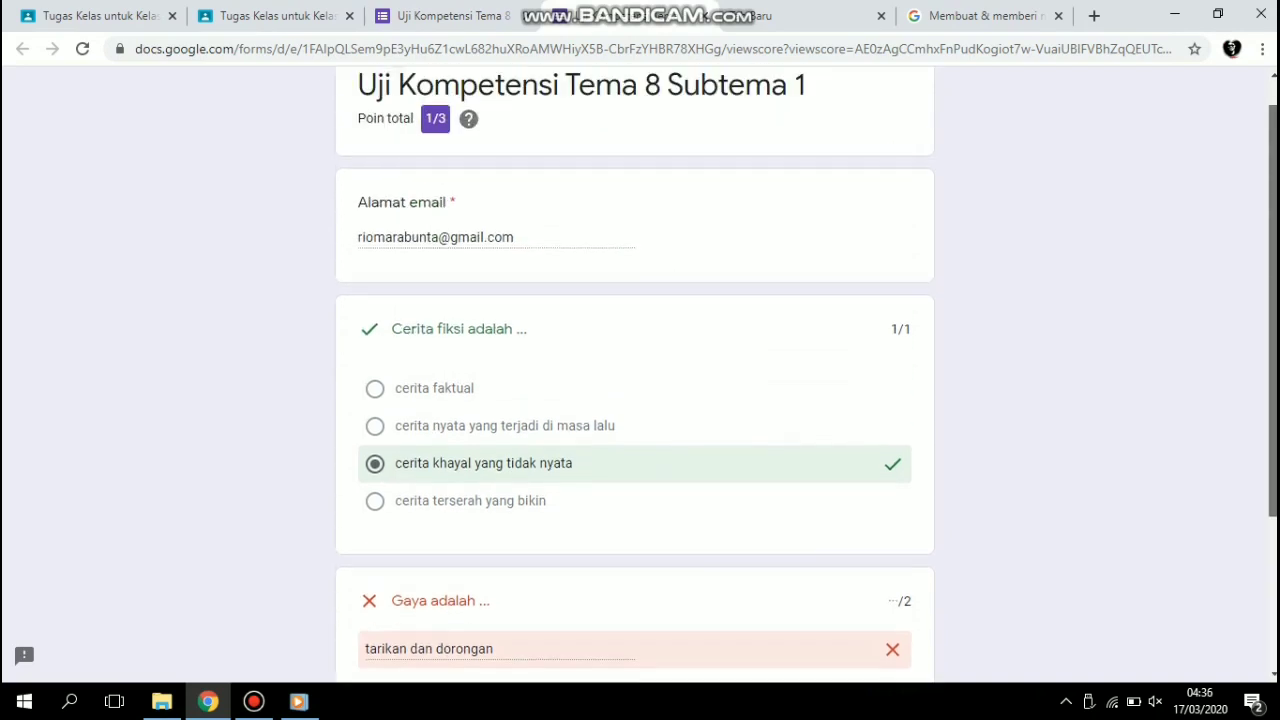
scroll(635, 380, down, 3)
drag(1273, 440, 1273, 262)
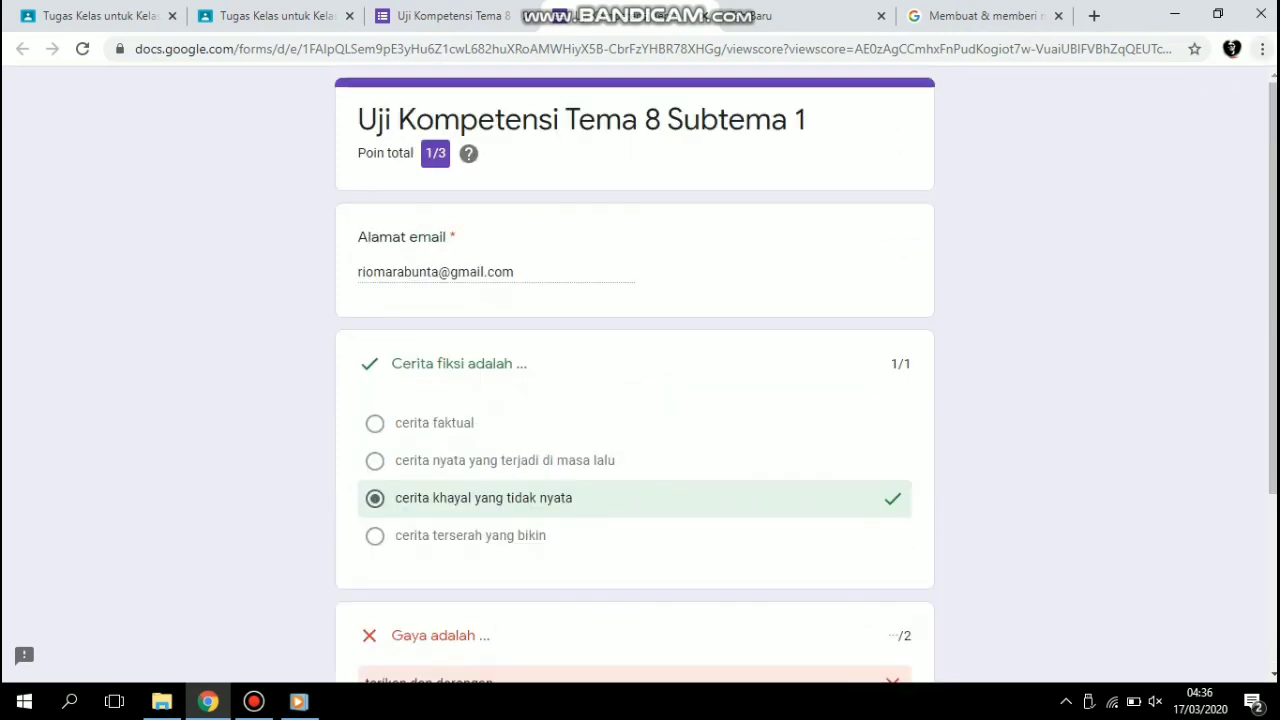
click(704, 16)
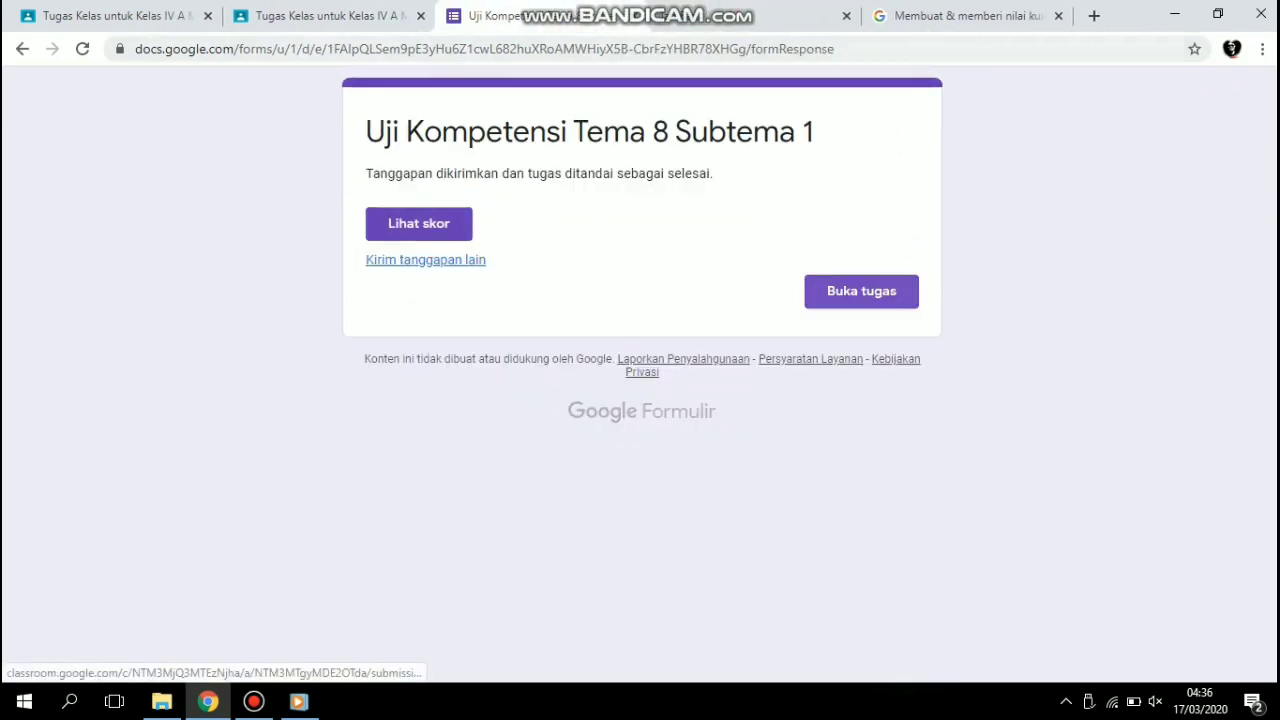
Start another quiz response and answer it with "cerita khayal yang tidak nyata" and "Tarikan dan dorongan".
click(425, 259)
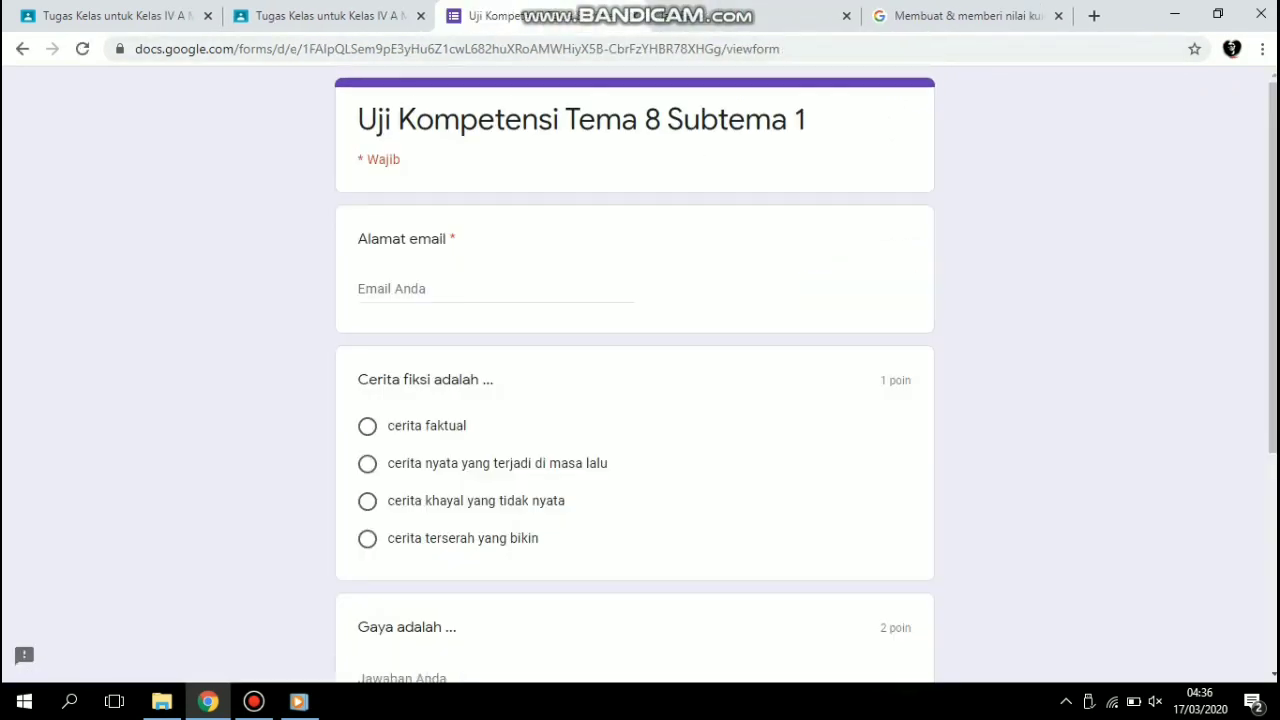
click(367, 501)
drag(1273, 400, 1273, 599)
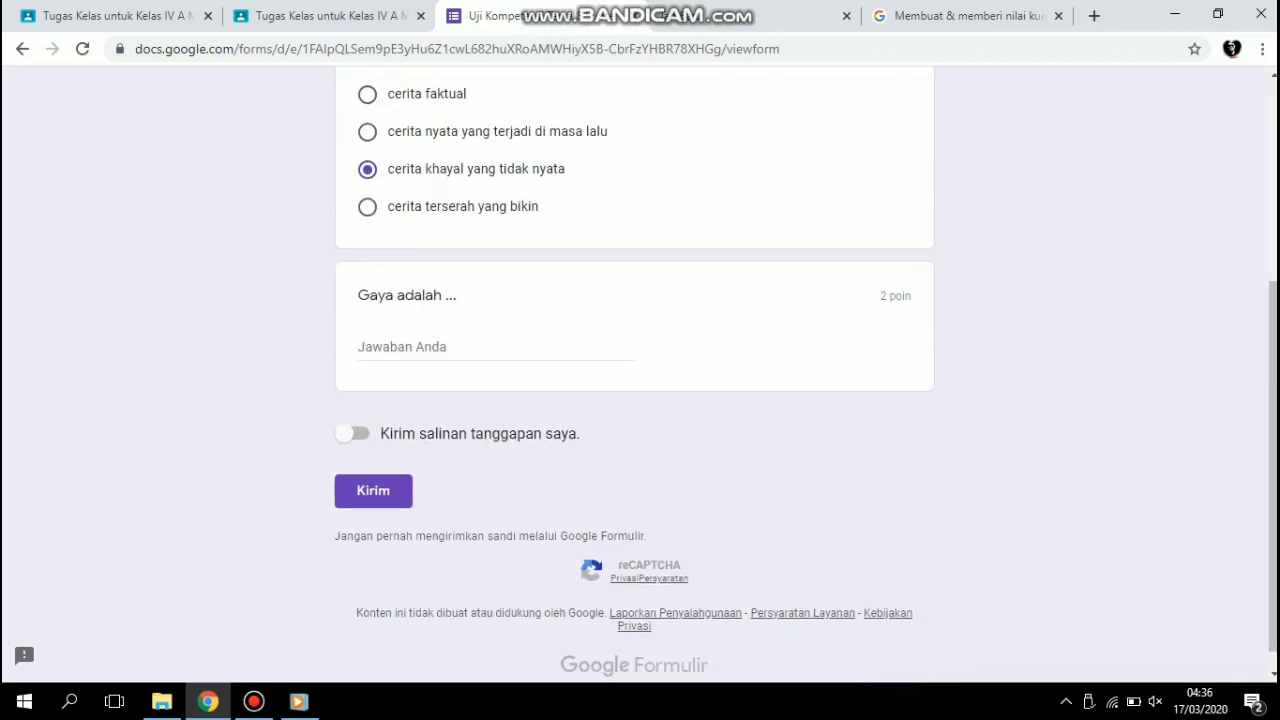
click(497, 347)
text(Tarikan d)
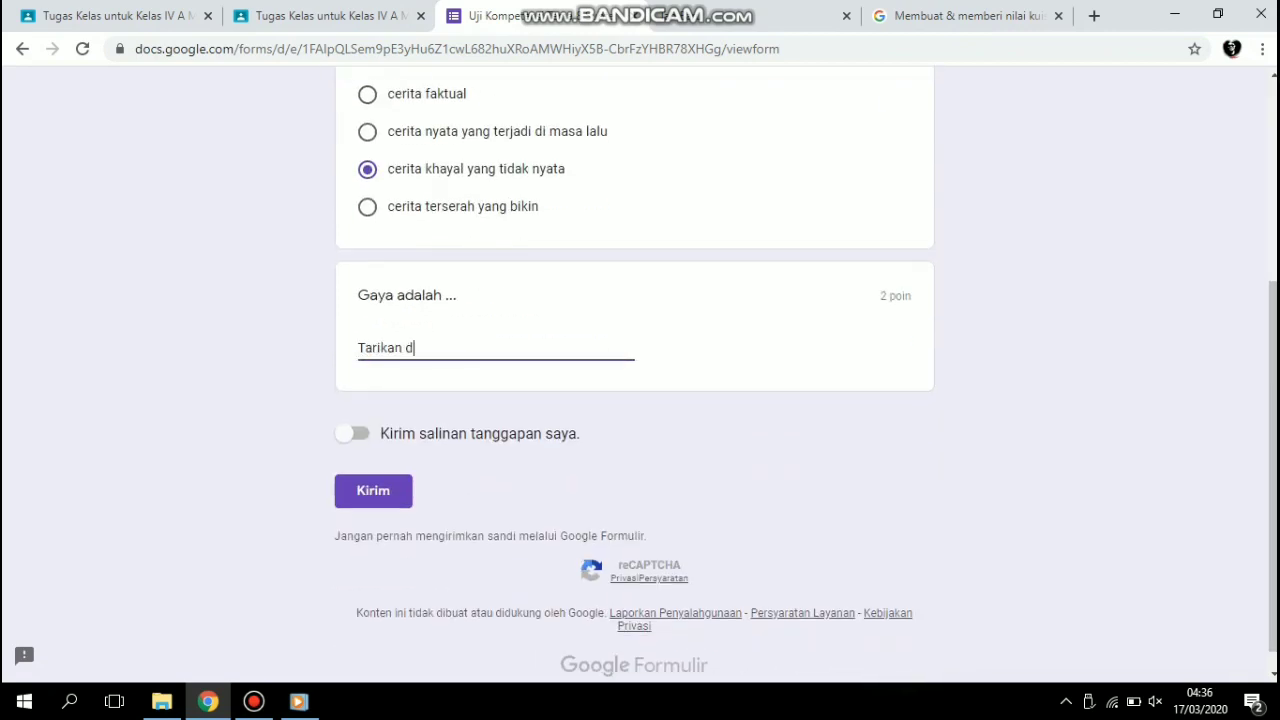
text(an dorongan)
Fill in the student's e-mail address with the suggested entry and submit the second quiz response.
mouse_move(1273, 480)
mouse_down()
mouse_move(1273, 350)
mouse_move(1273, 496)
mouse_up()
click(480, 173)
click(441, 211)
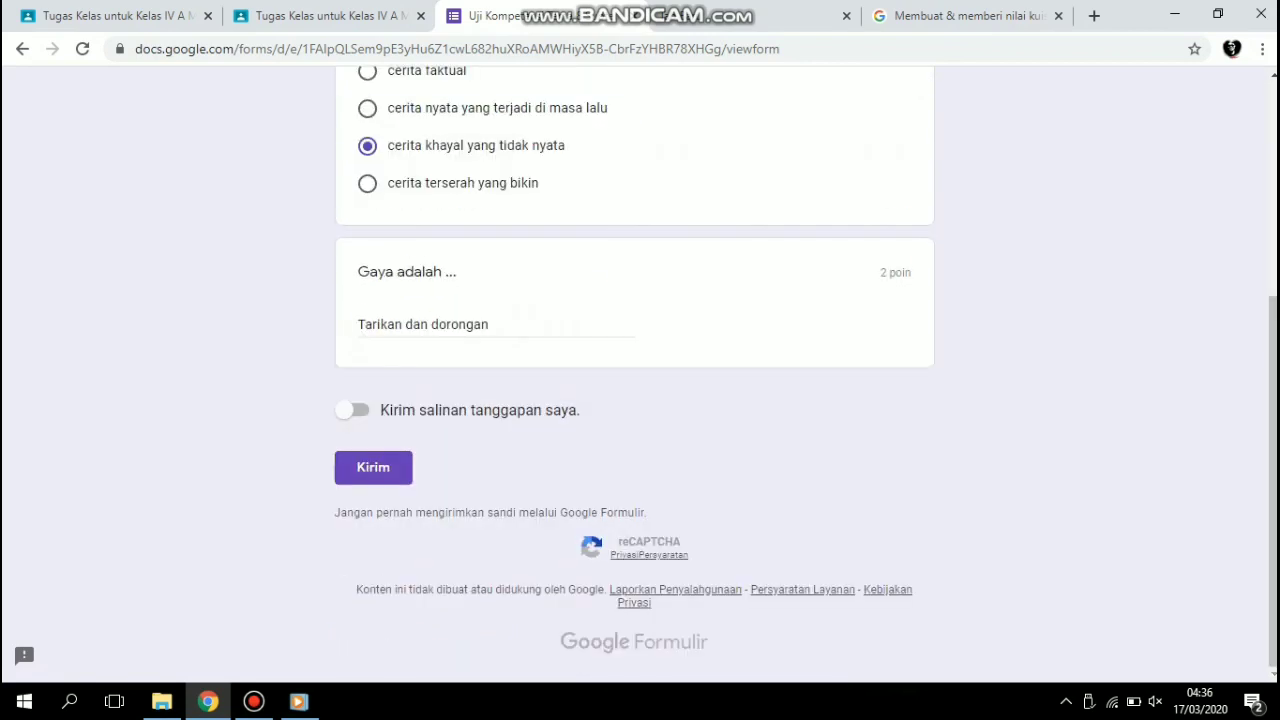
click(373, 467)
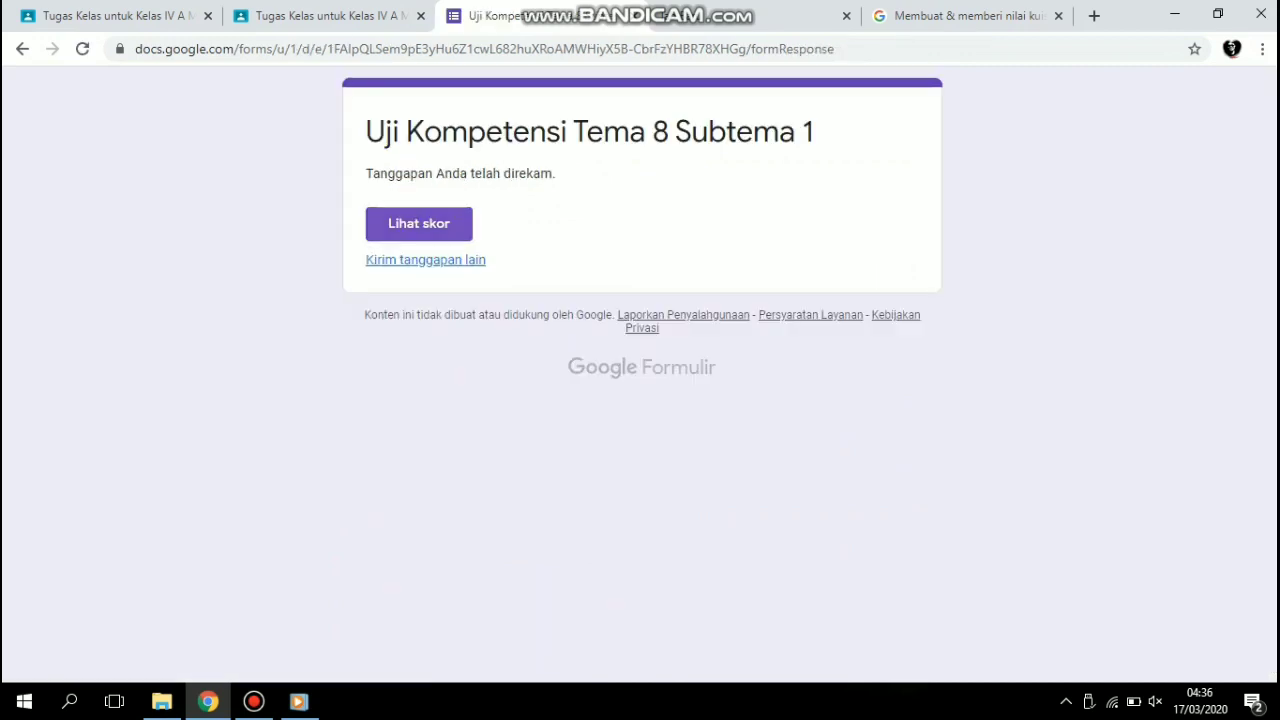
Check the score of the second response, then close the student pages and return to the teacher's classwork page.
click(418, 222)
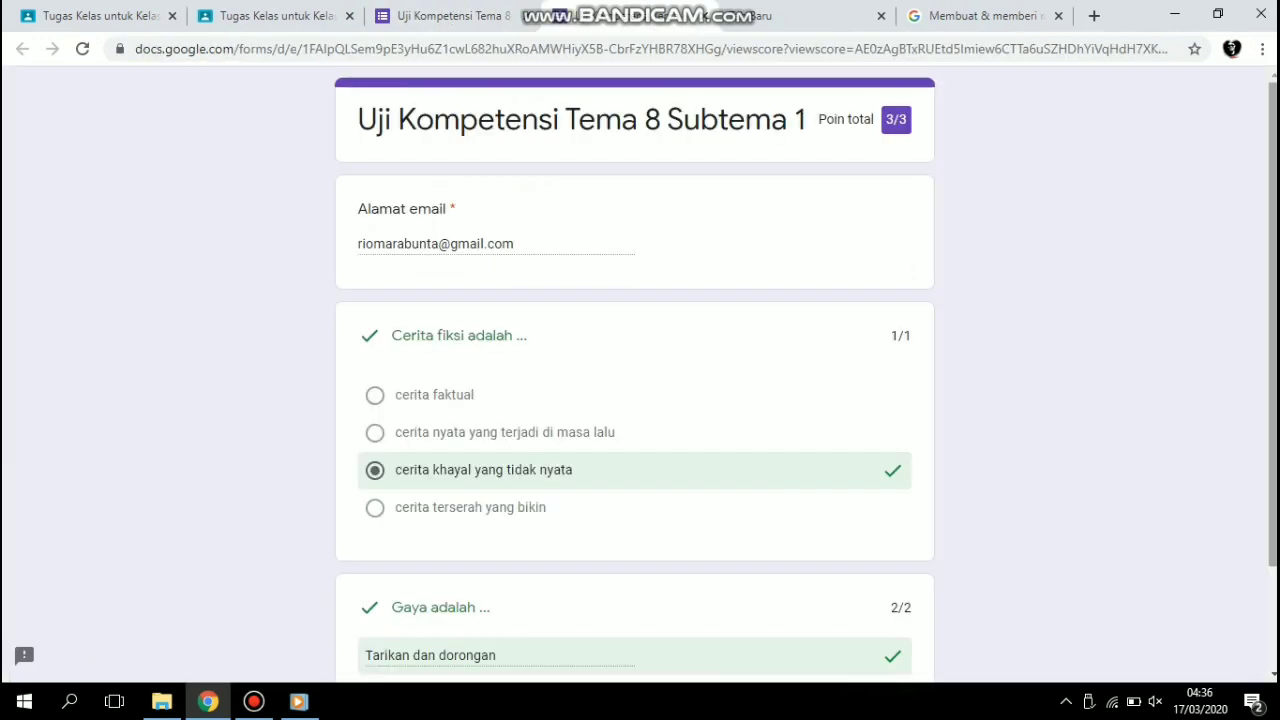
mouse_move(1273, 350)
mouse_down()
mouse_move(1273, 452)
mouse_move(1273, 350)
mouse_up()
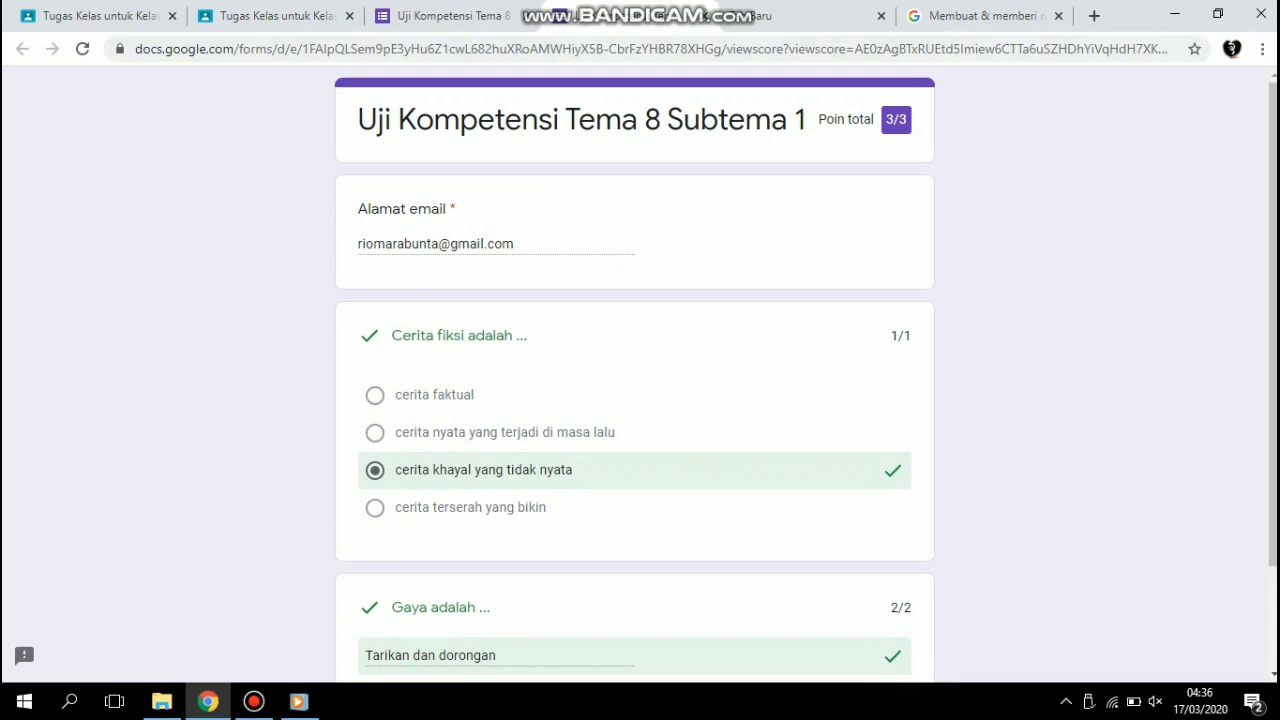
click(704, 16)
click(527, 16)
click(350, 16)
click(112, 16)
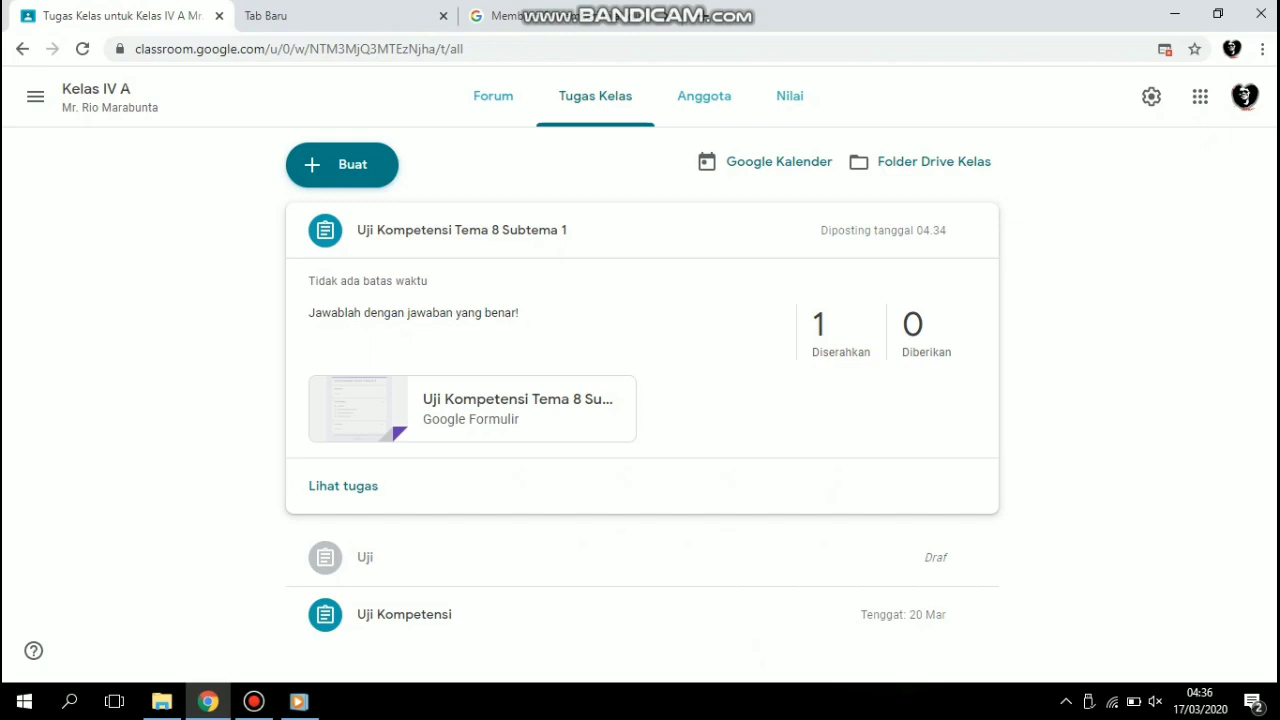
View the members list and the gradebook of Kelas IV A, dismissing the introductory tips.
click(704, 96)
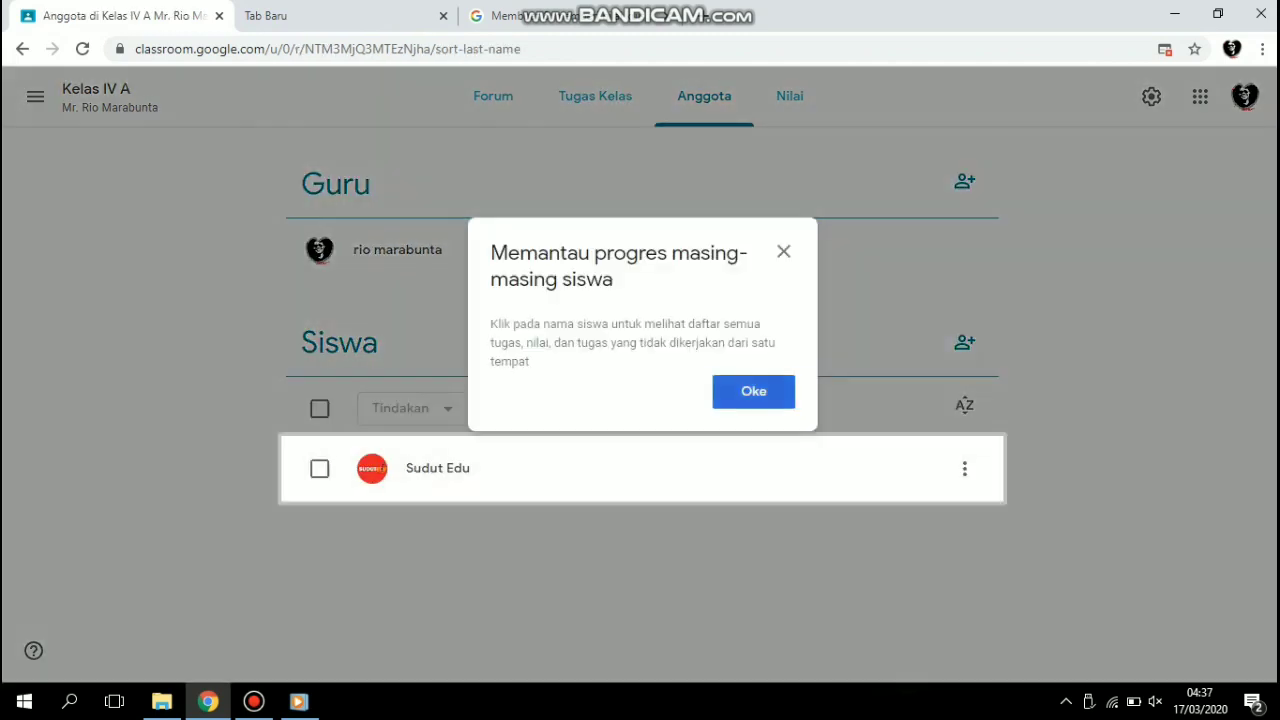
click(754, 391)
click(790, 96)
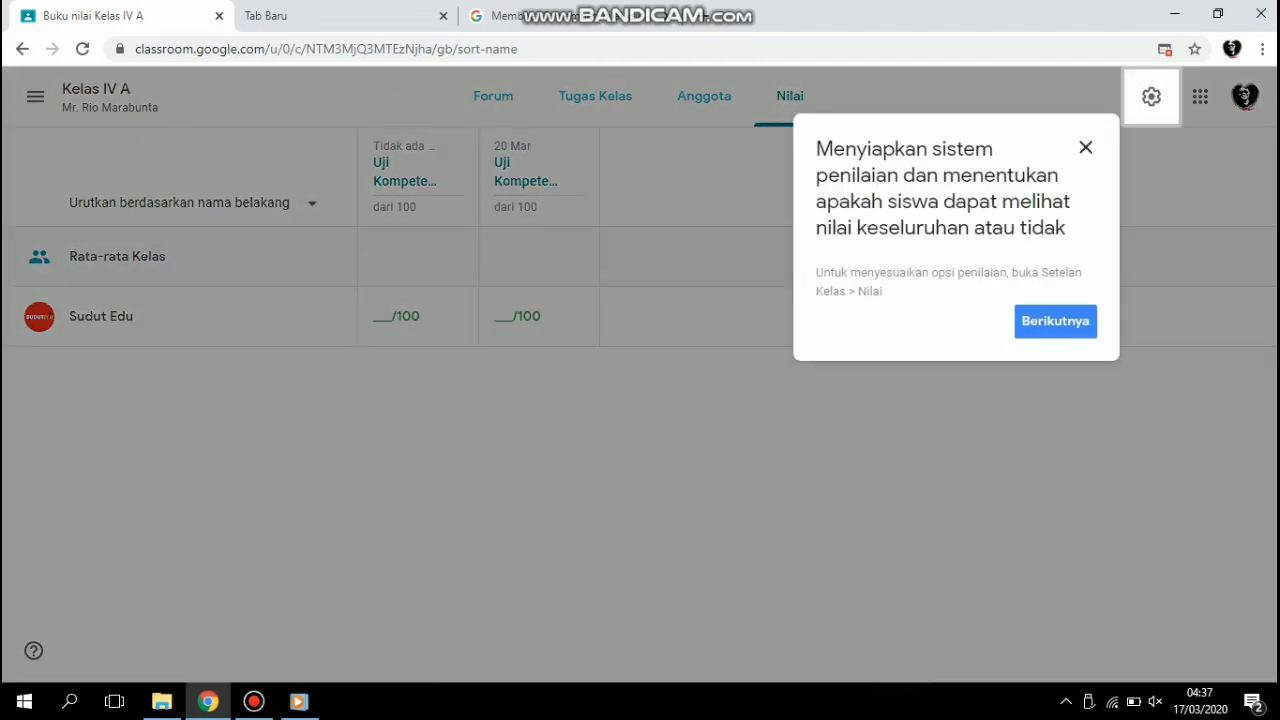
click(1055, 321)
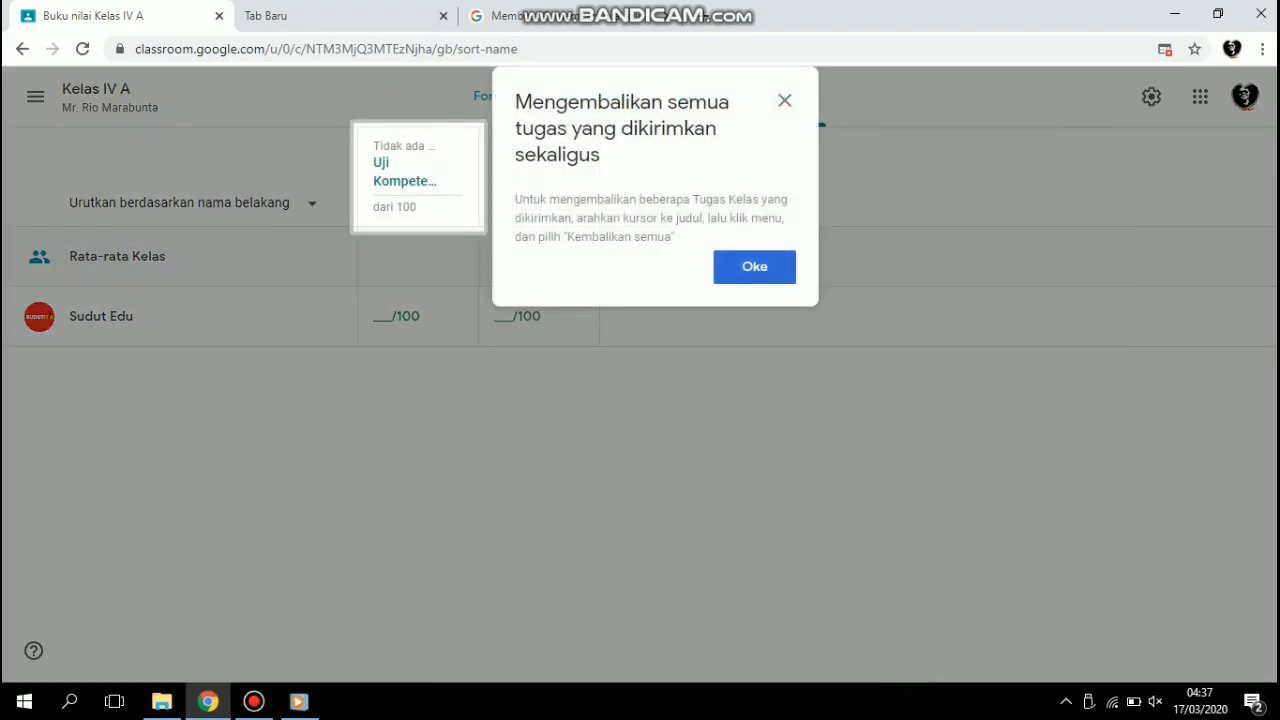
click(754, 266)
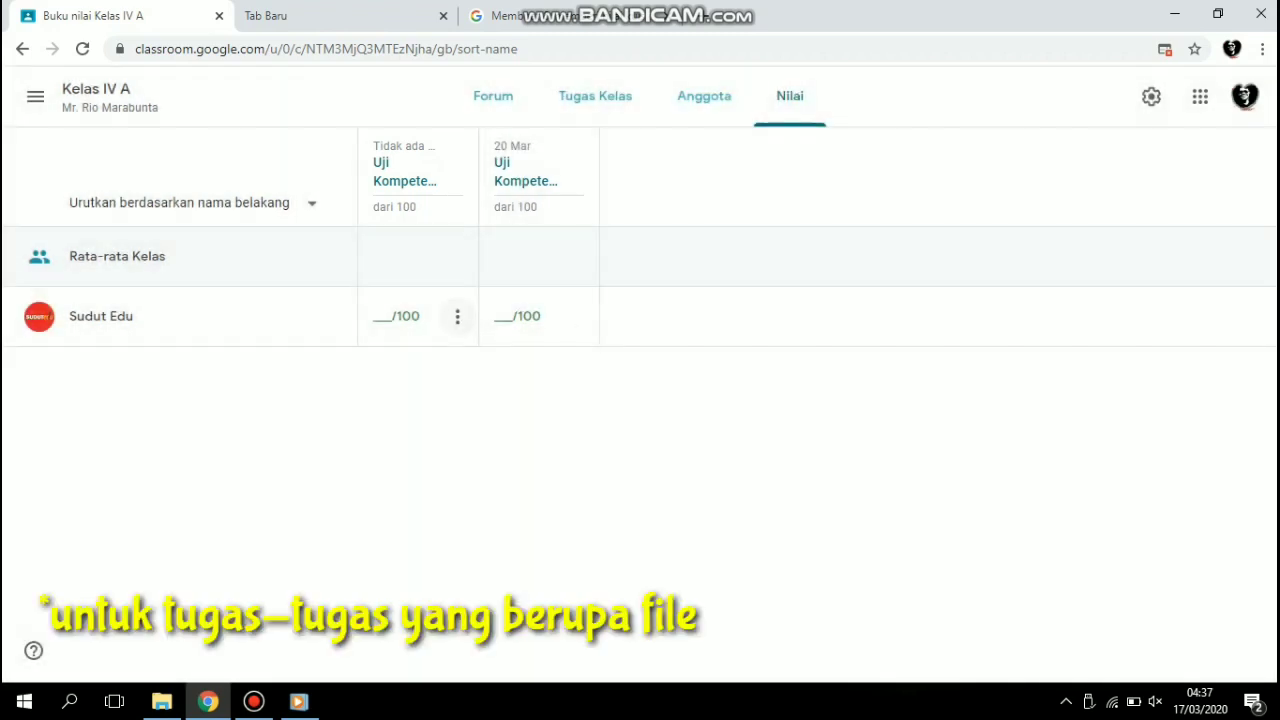
View the student's submission for the first Uji Kompetensi assignment from the gradebook and close it again.
click(457, 316)
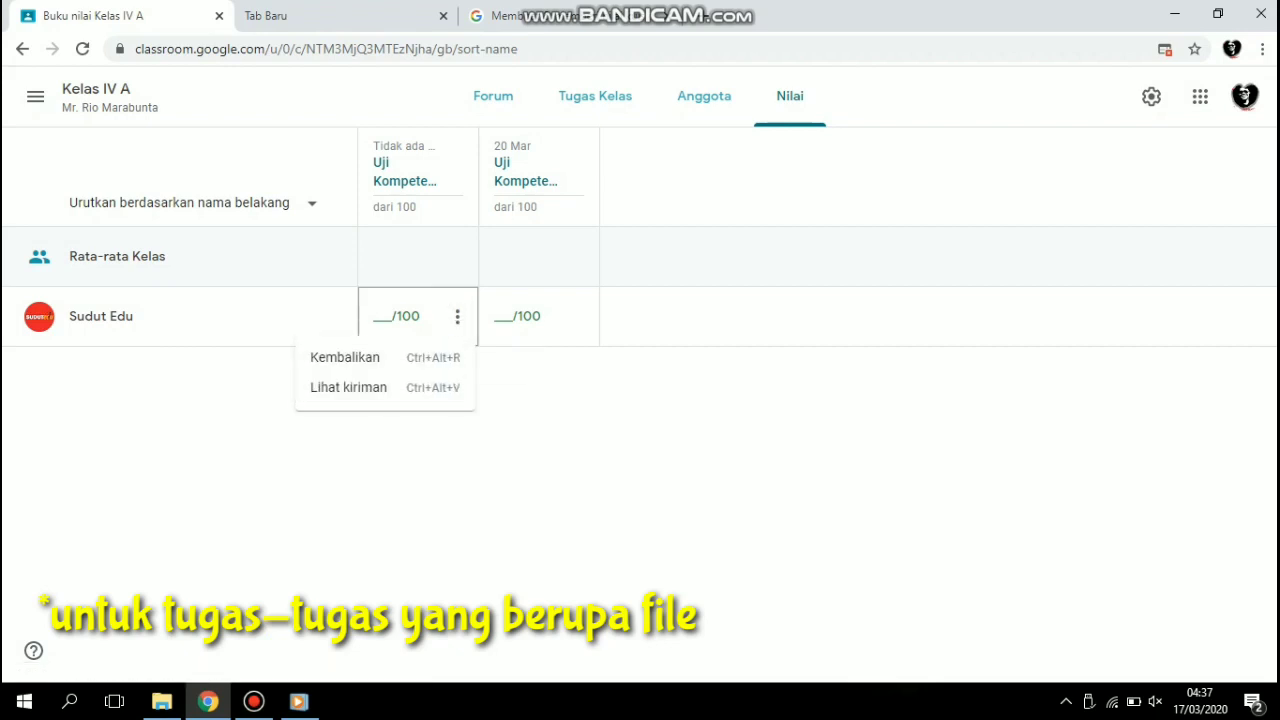
click(348, 387)
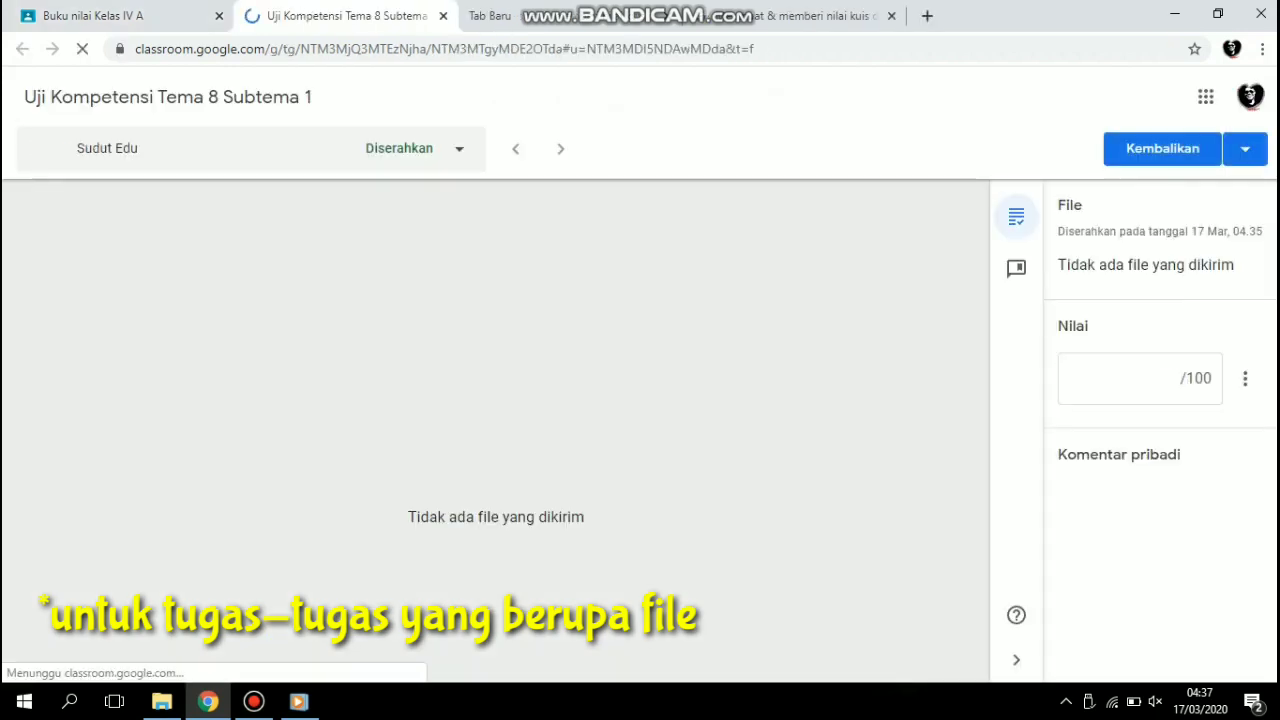
click(443, 16)
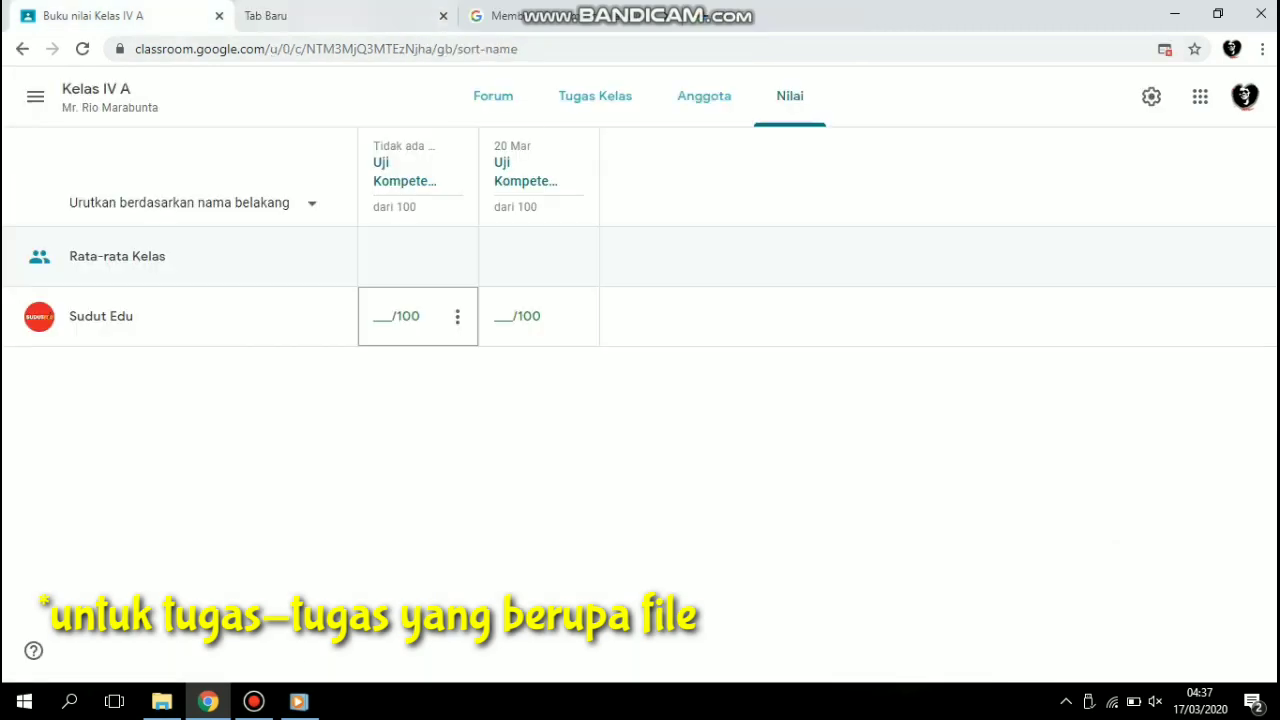
click(578, 316)
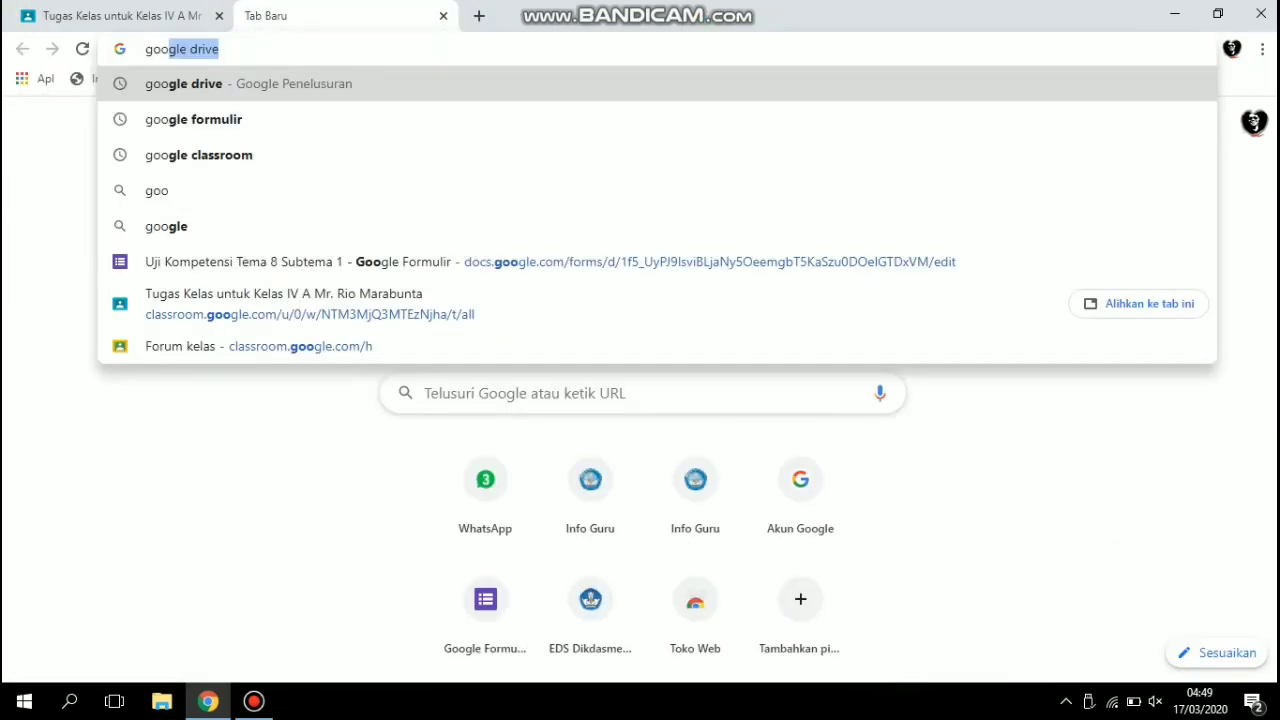
Search the web for "google drive" and open the personal Google Drive from its introduction page.
key(Return)
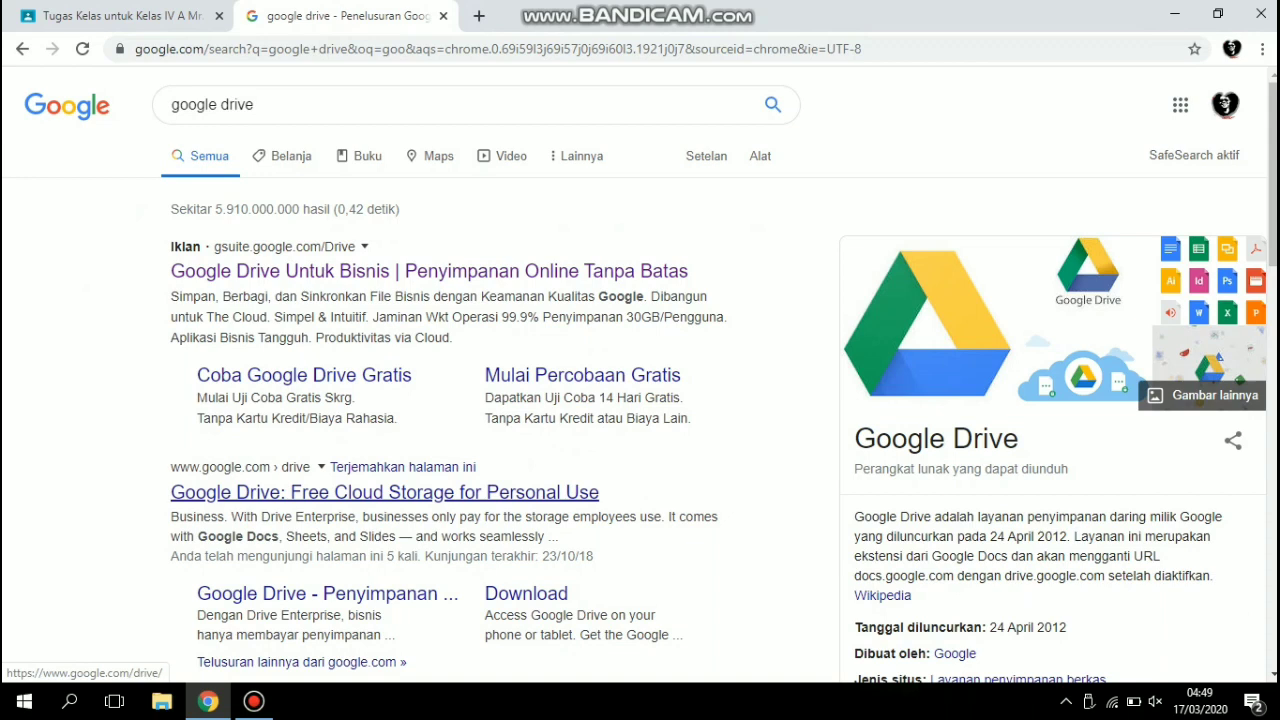
click(385, 492)
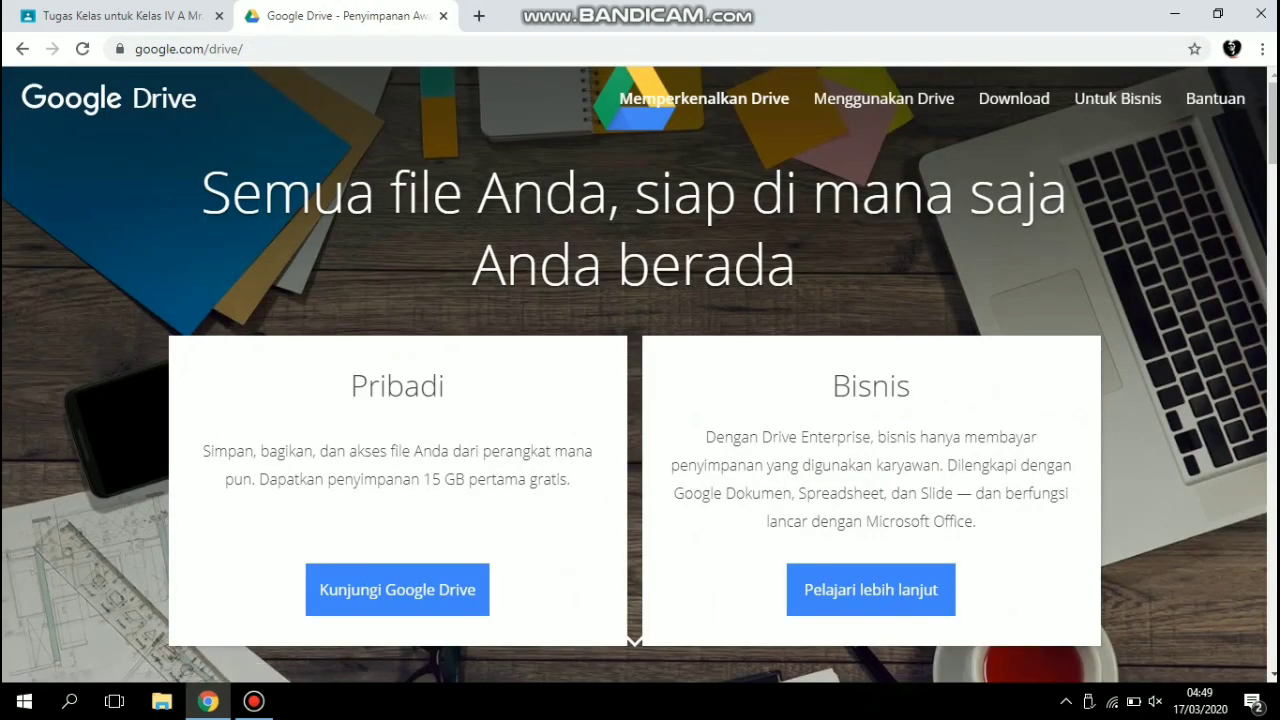
scroll(640, 375, down, 5)
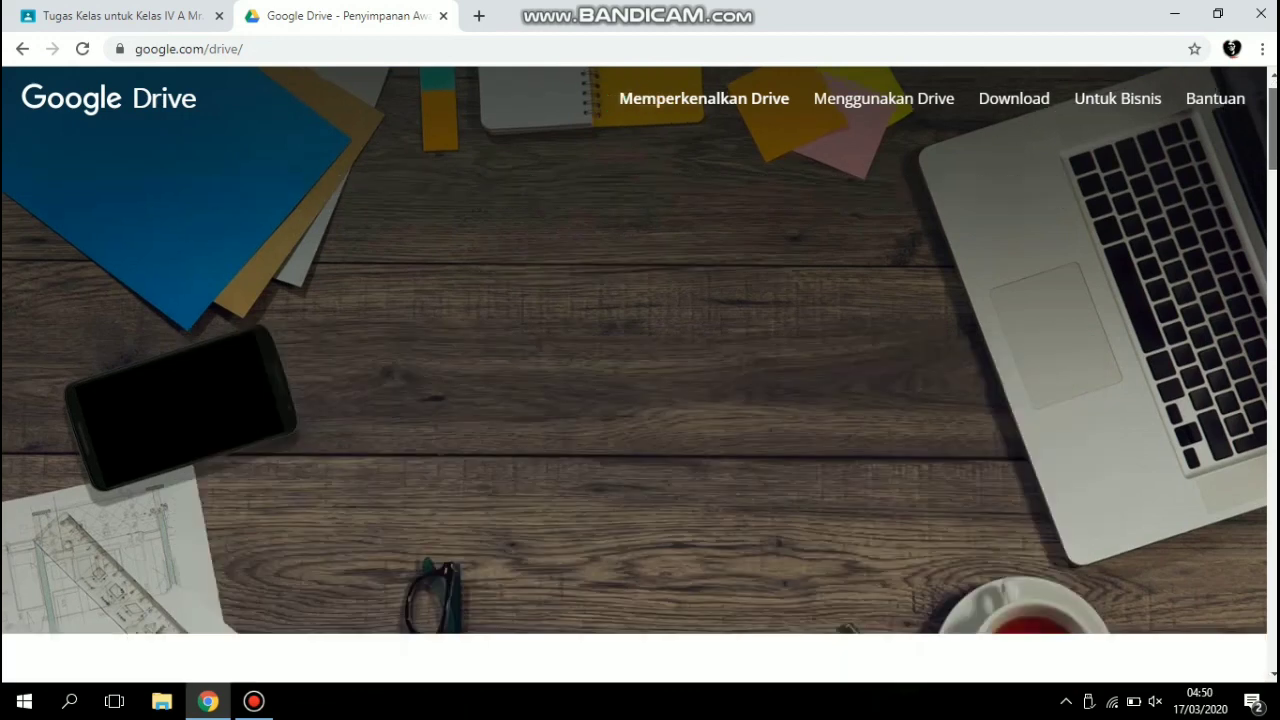
scroll(640, 400, up, 5)
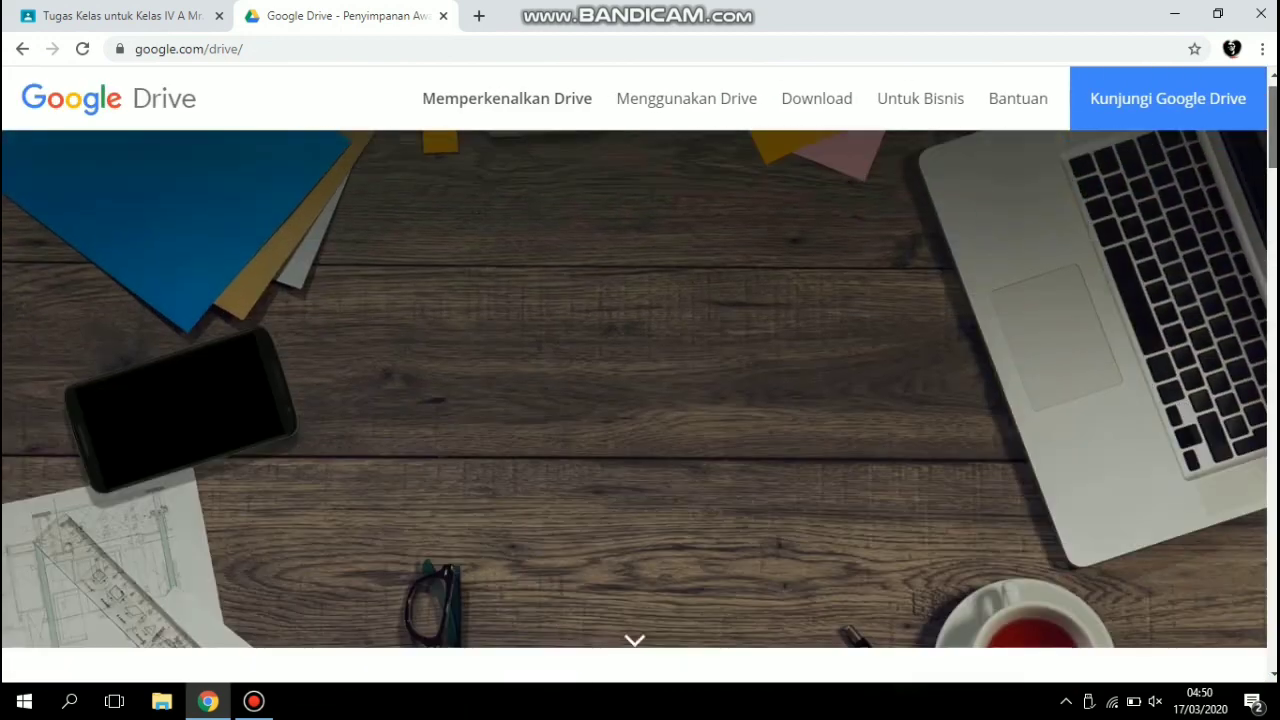
scroll(640, 400, down, 8)
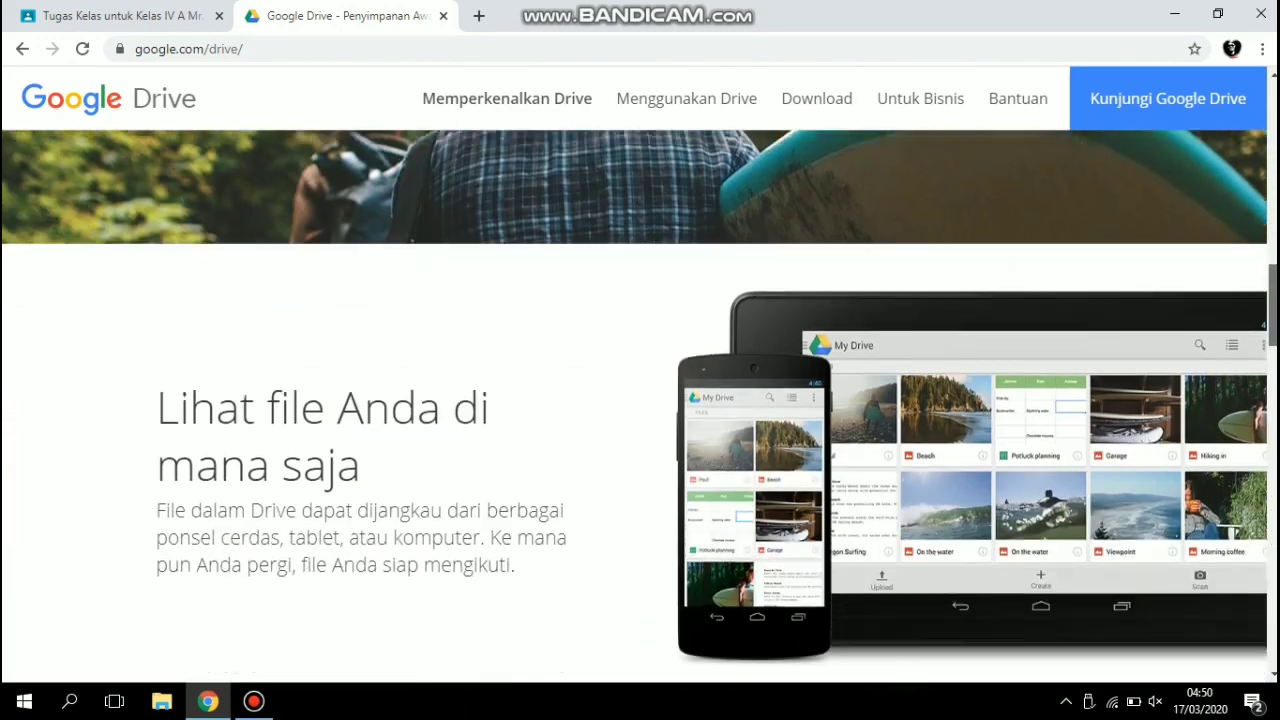
scroll(640, 400, up, 4)
scroll(640, 400, up, 4)
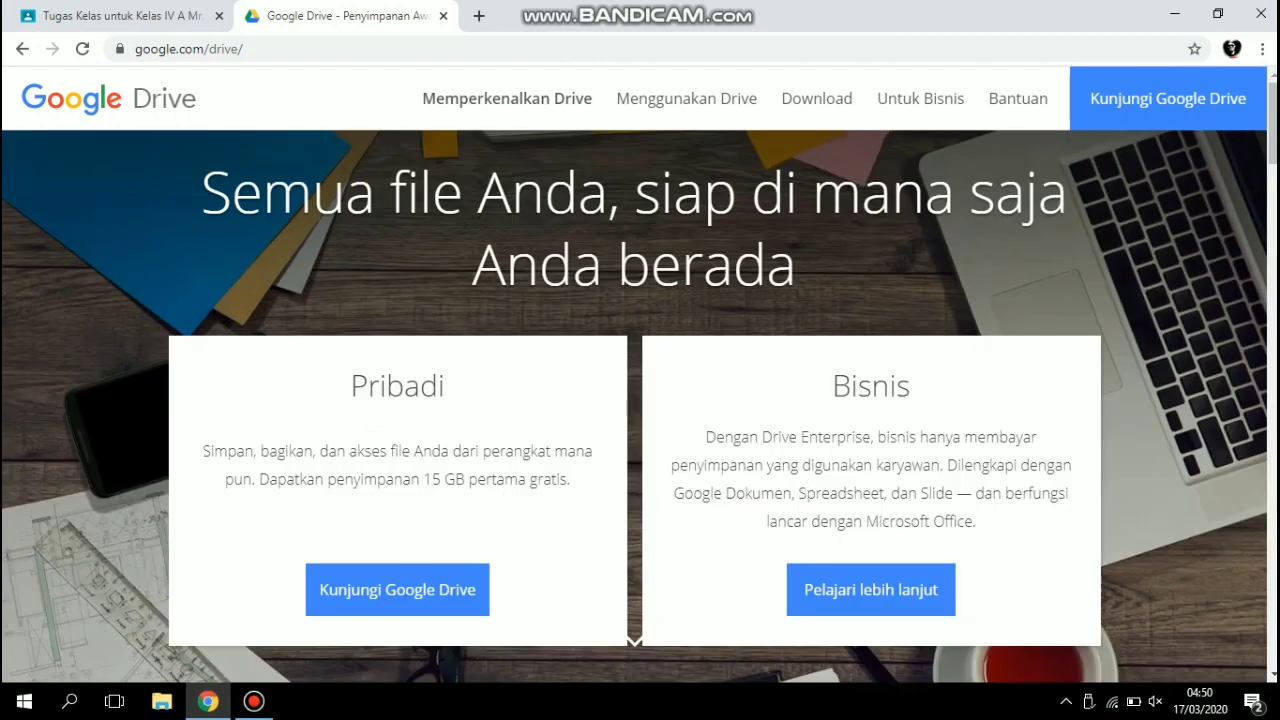
click(397, 589)
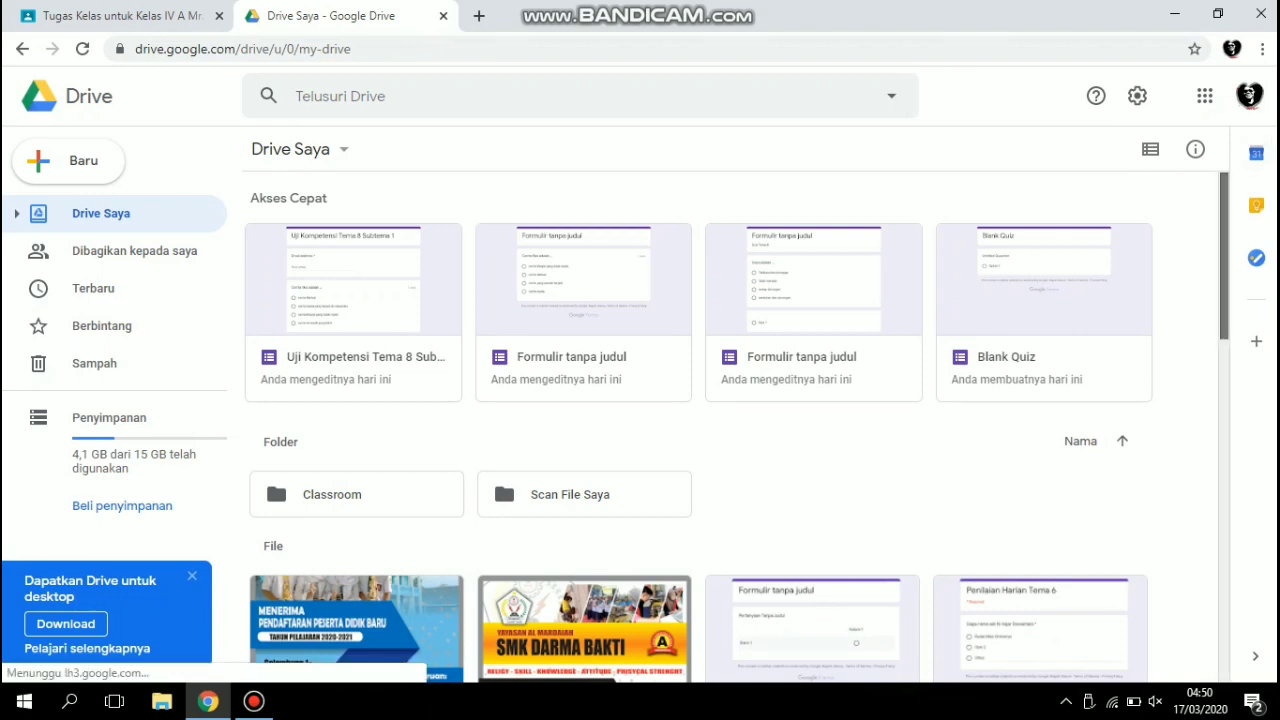
Find the form "Uji Kompetensi Tema 8 Subtema 1" in Drive, open it and show its response summary.
scroll(737, 428, down, 2)
scroll(737, 428, down, 4)
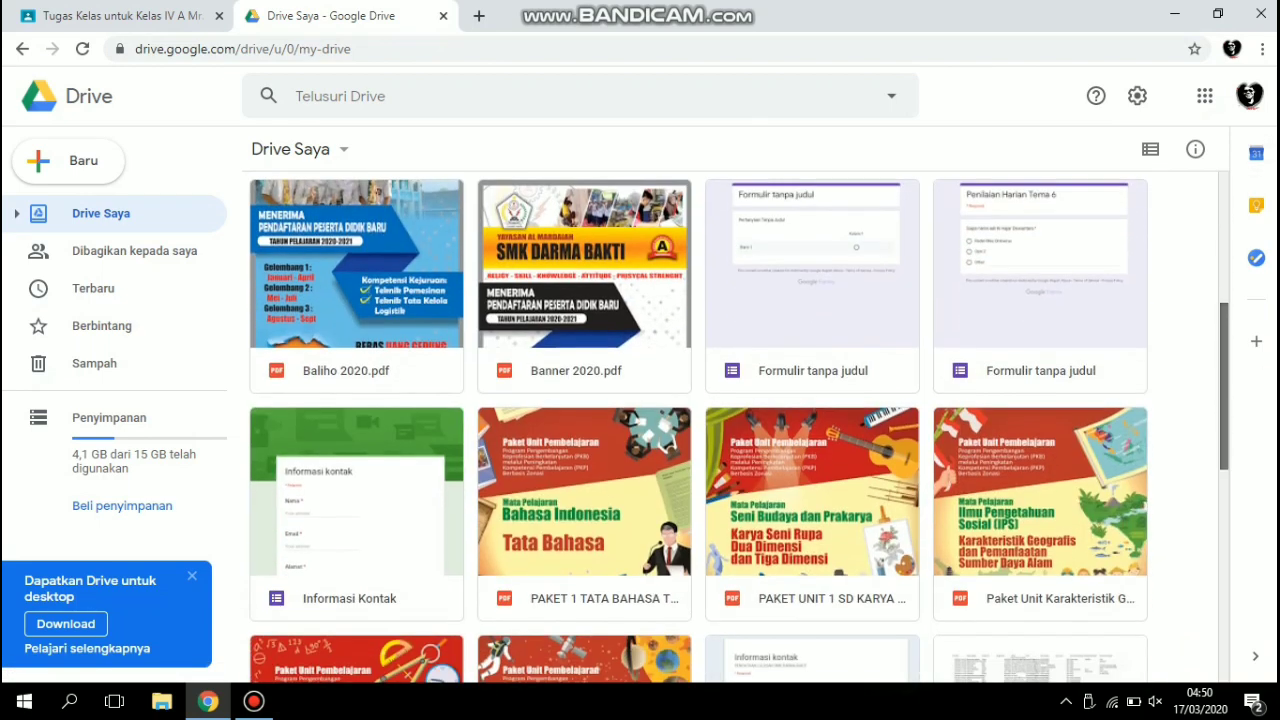
scroll(737, 428, up, 5)
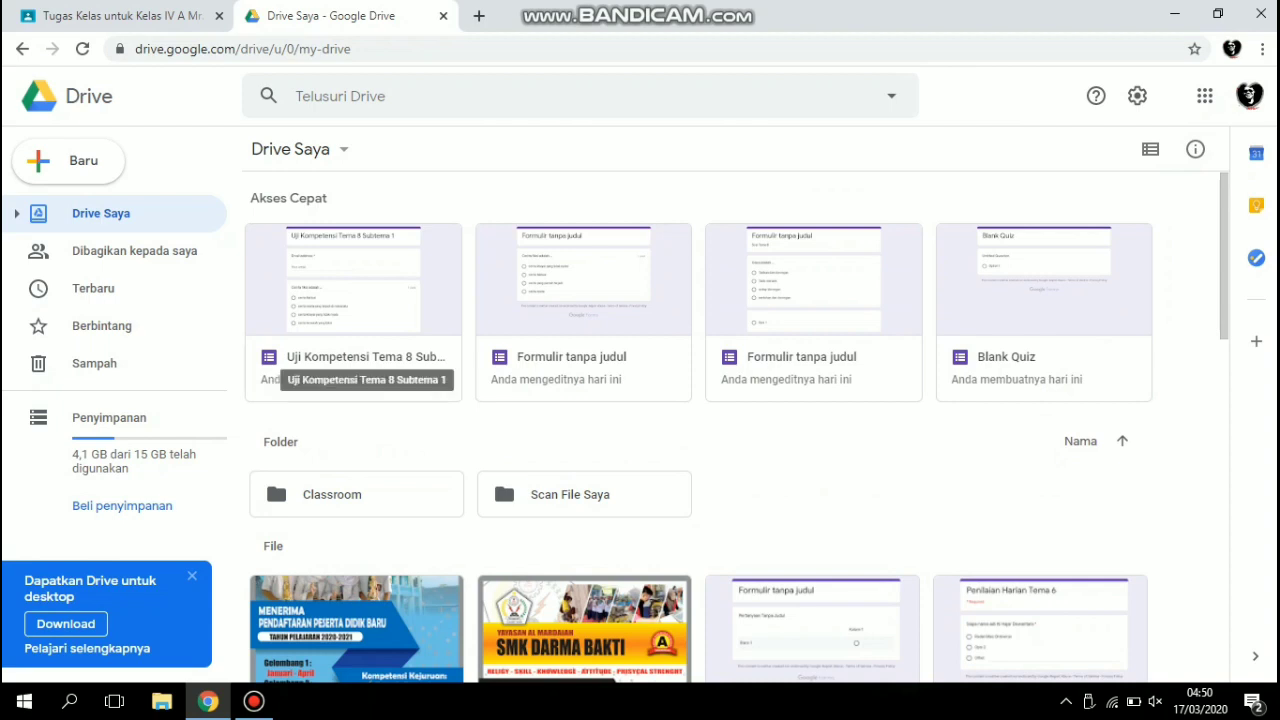
click(360, 357)
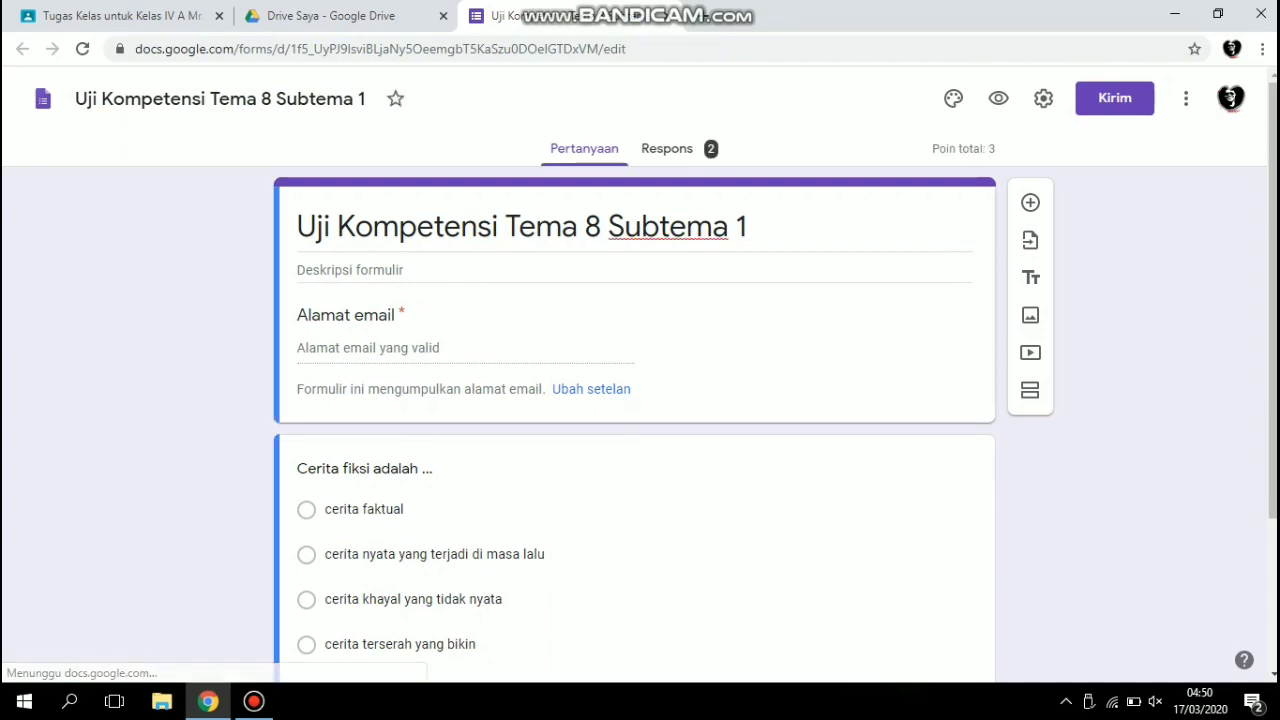
click(667, 148)
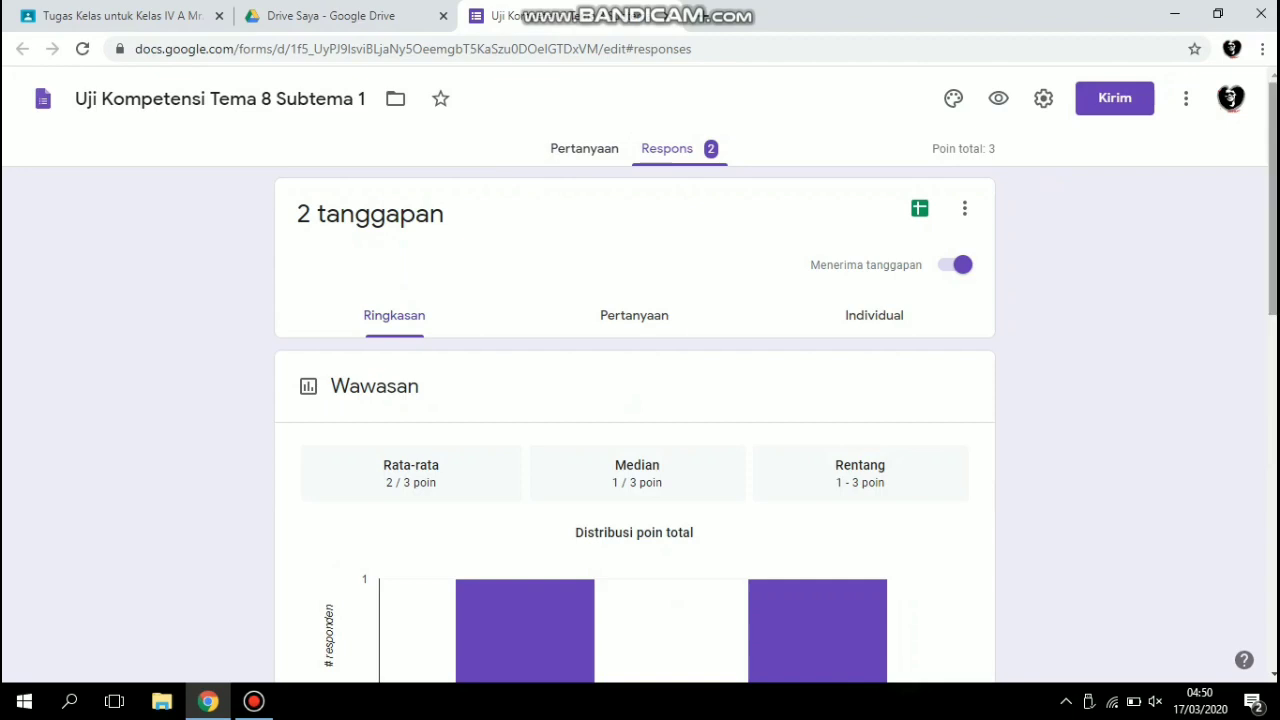
Examine the quiz's response summary, including the score distribution, respondent scores, per-question results and the response management options.
scroll(634, 420, down, 2)
scroll(634, 420, down, 1)
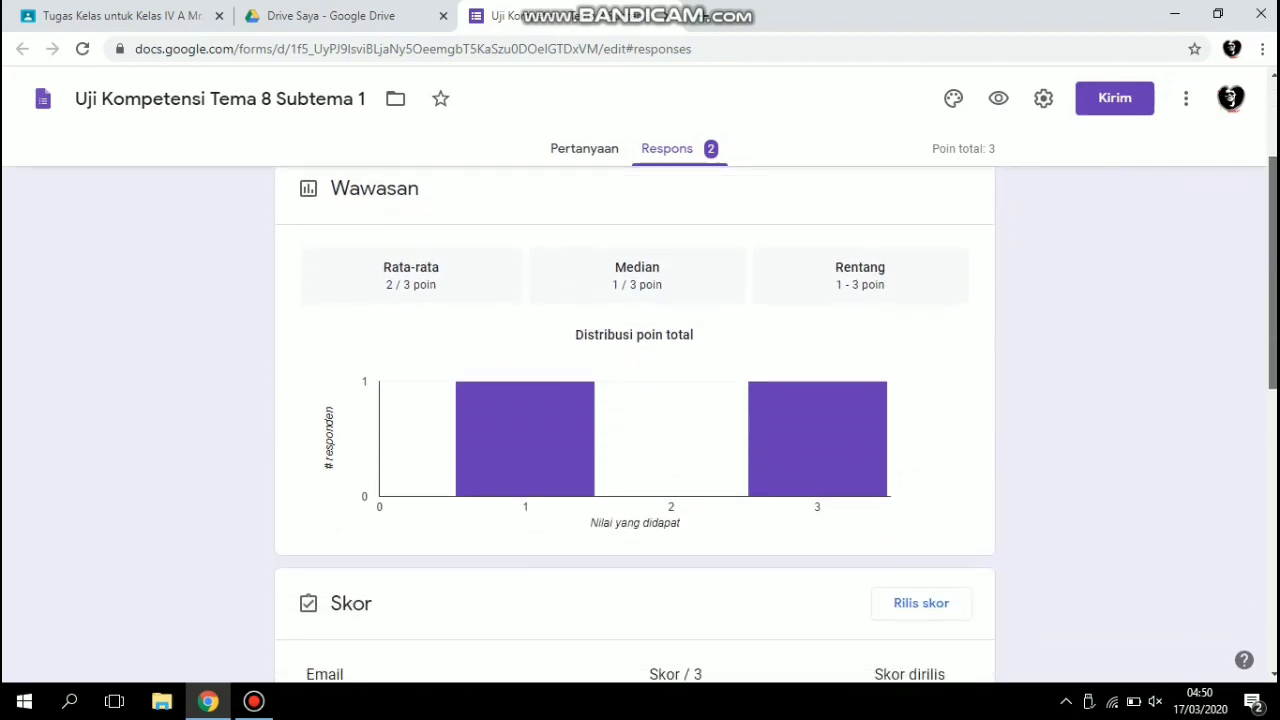
scroll(634, 420, down, 1)
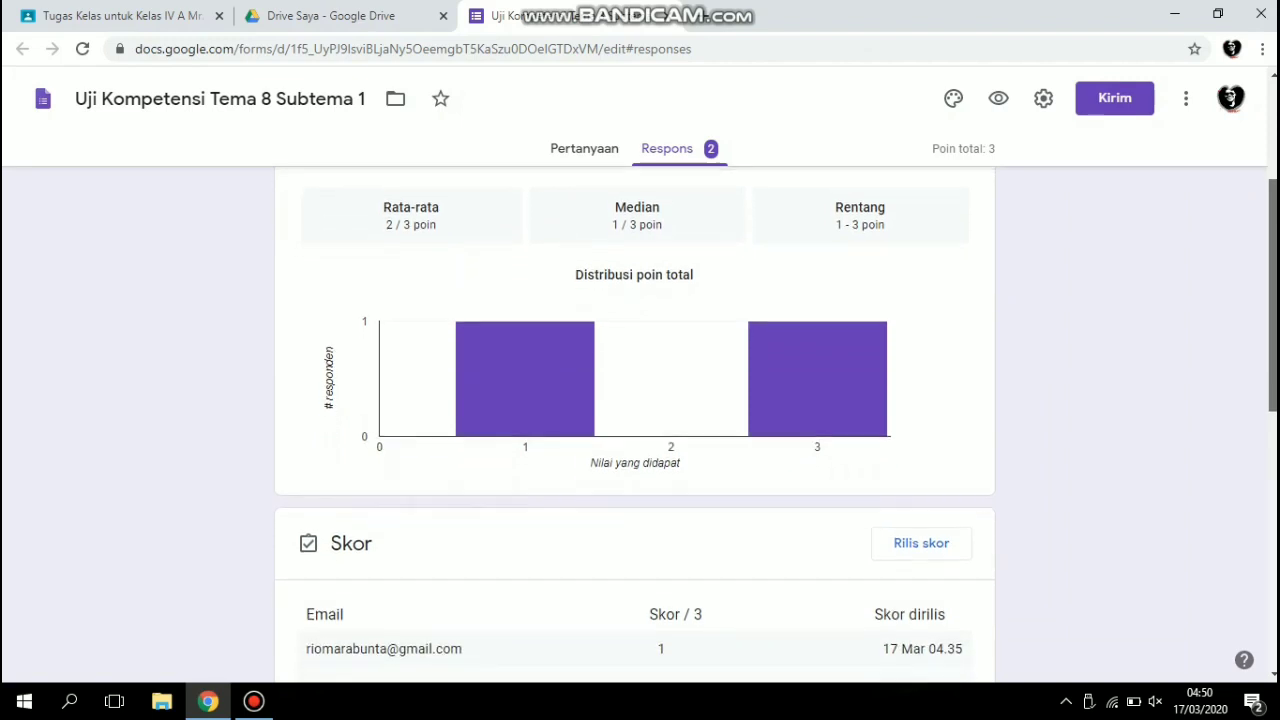
scroll(634, 420, down, 1)
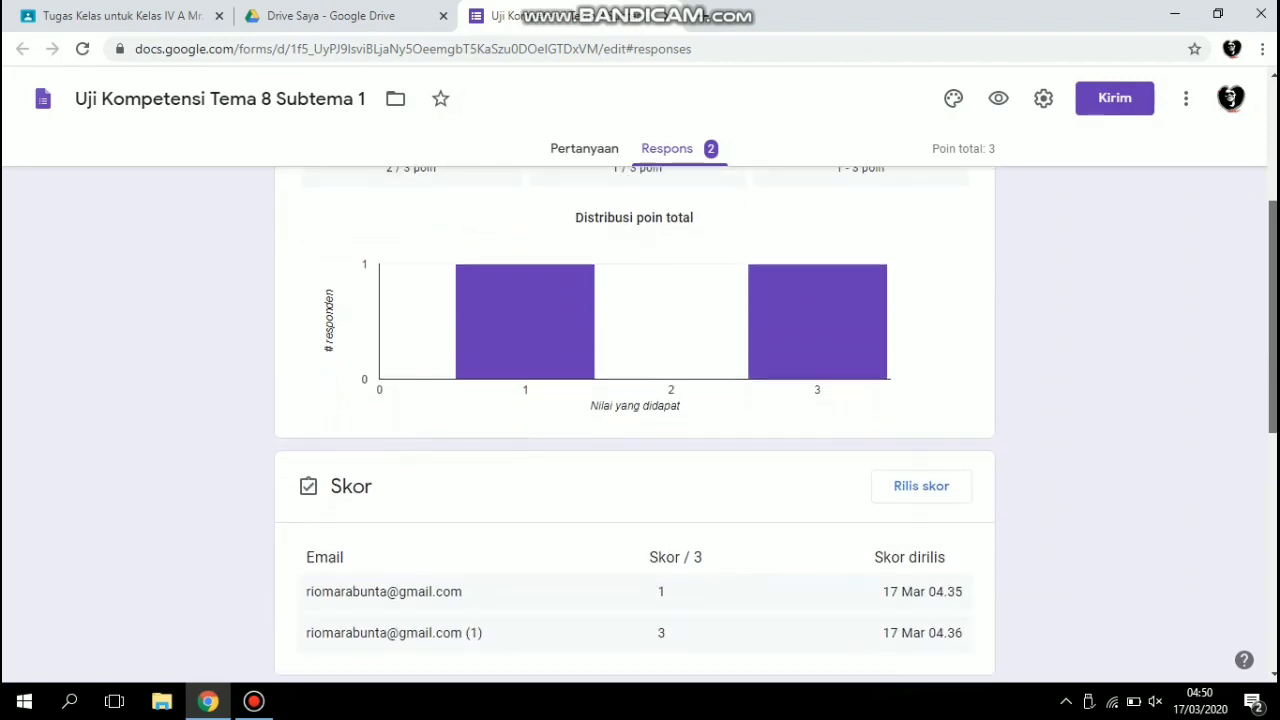
scroll(634, 420, down, 1)
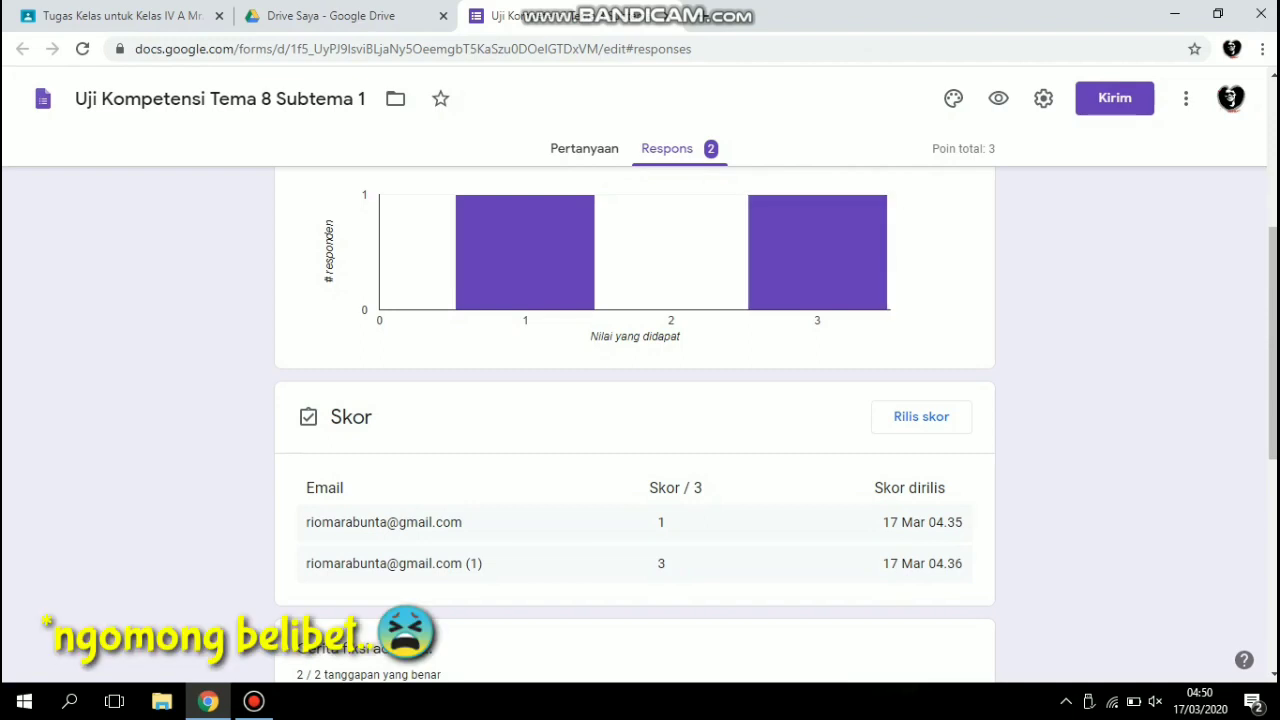
scroll(635, 420, down, 3)
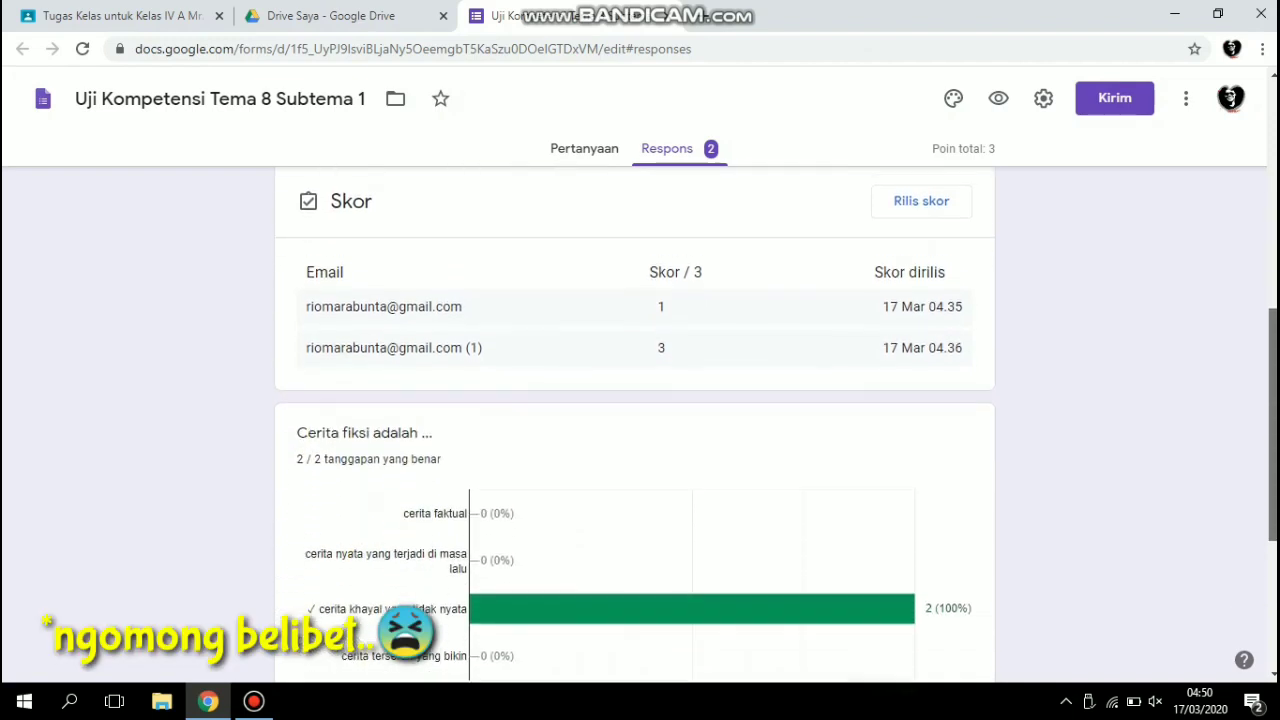
scroll(635, 420, down, 1)
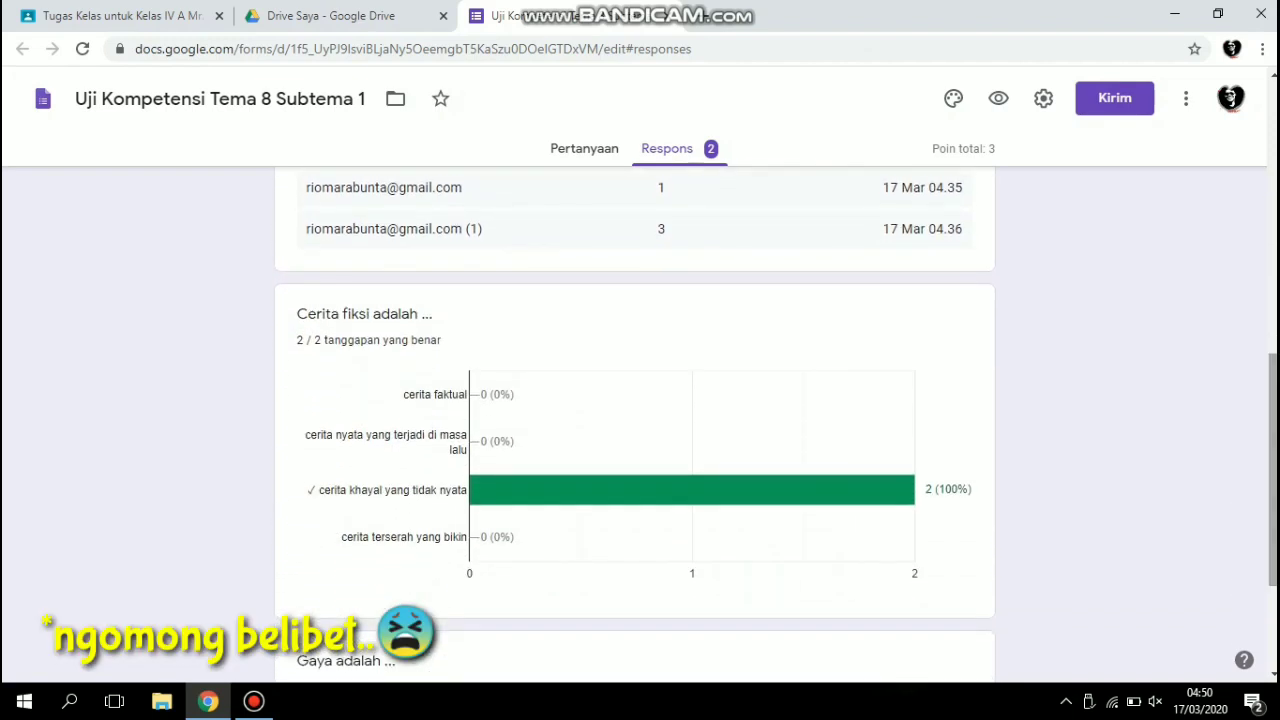
scroll(635, 420, down, 2)
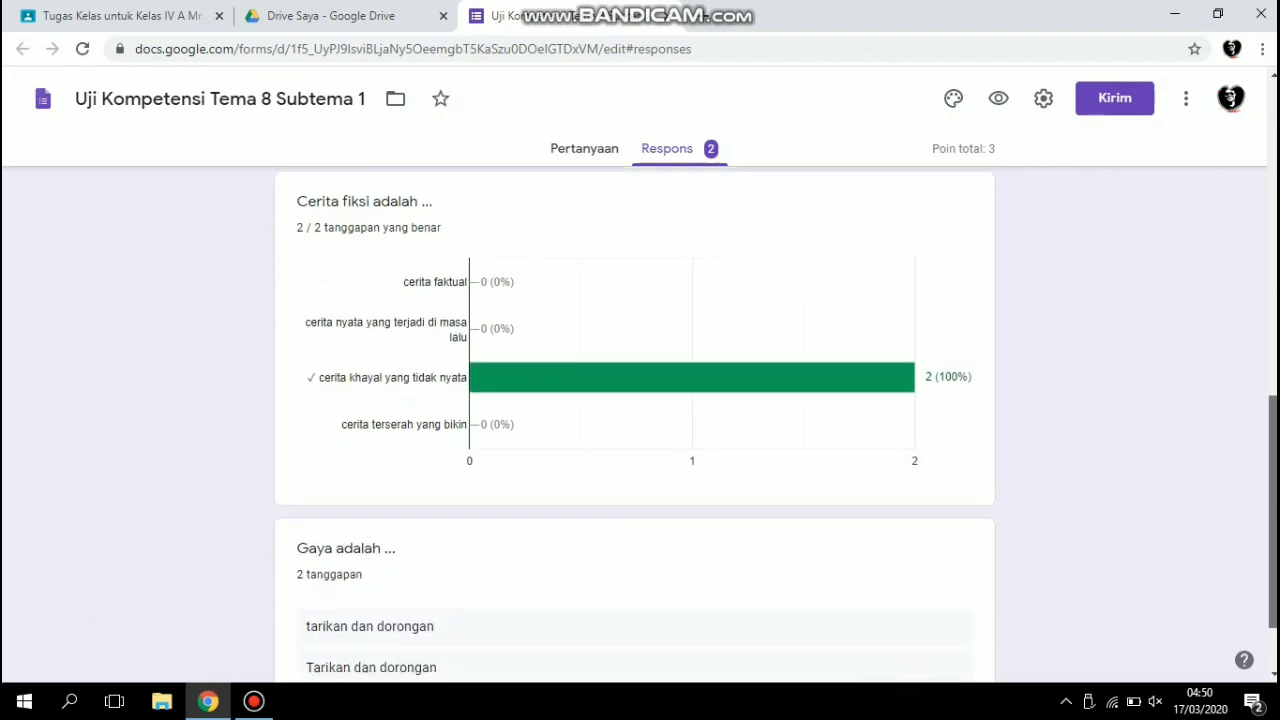
scroll(635, 420, down, 1)
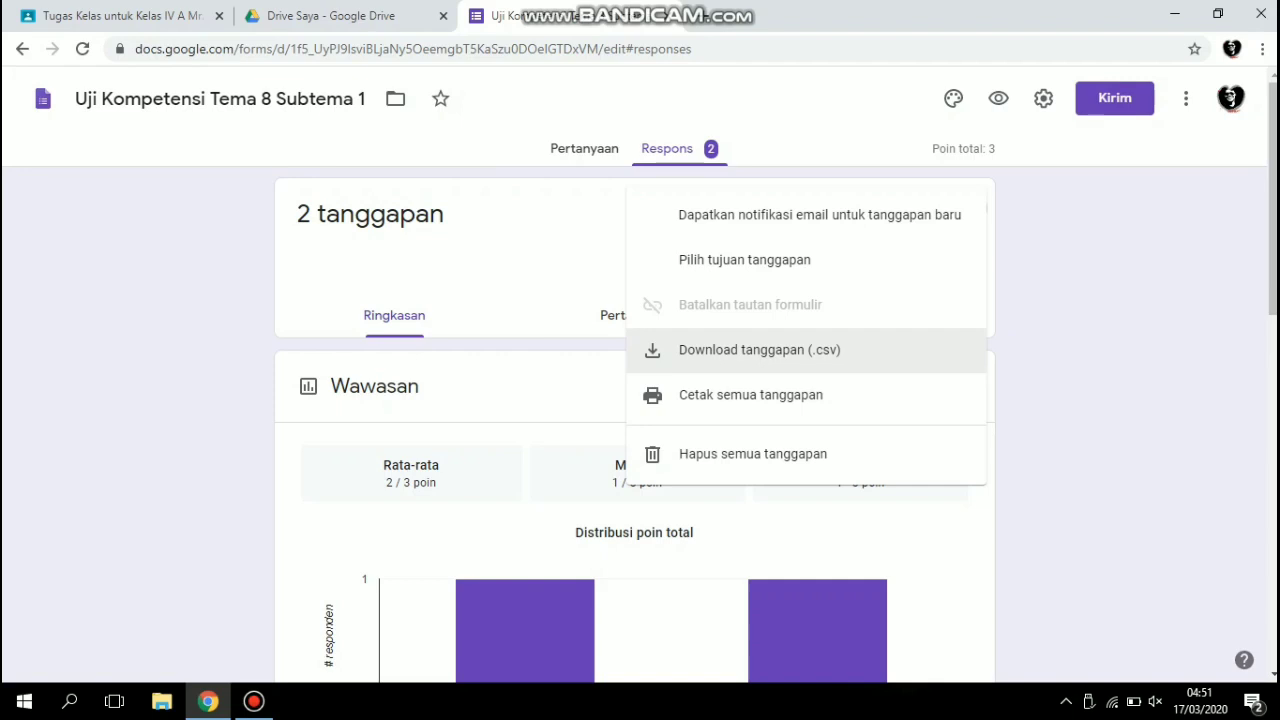
key(Escape)
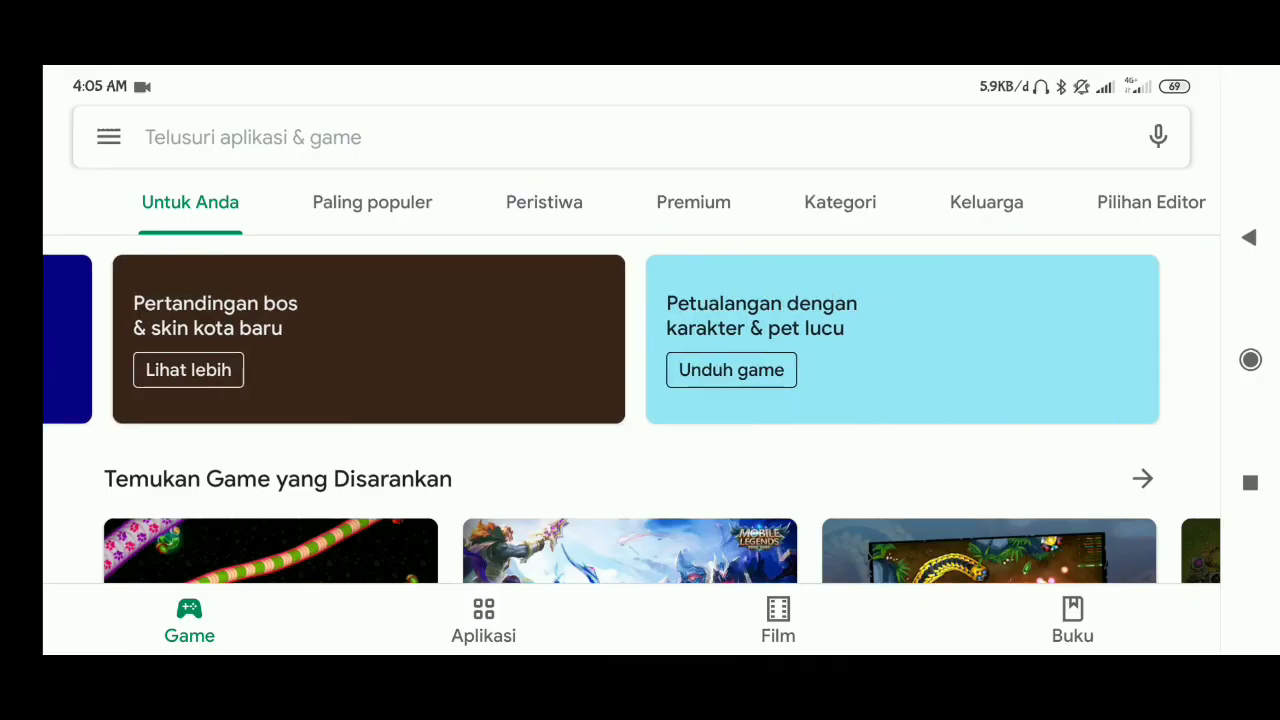
Search the Google Play Store on the phone for "google classroom".
click(600, 137)
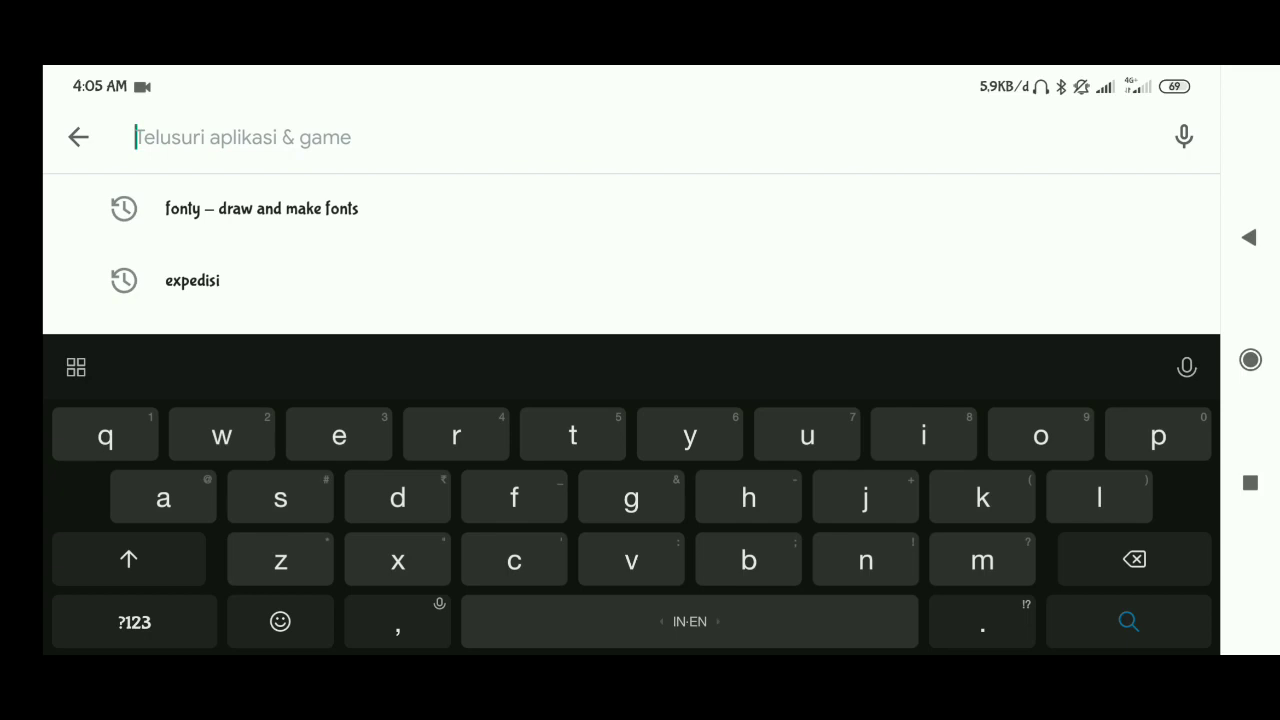
text(goo)
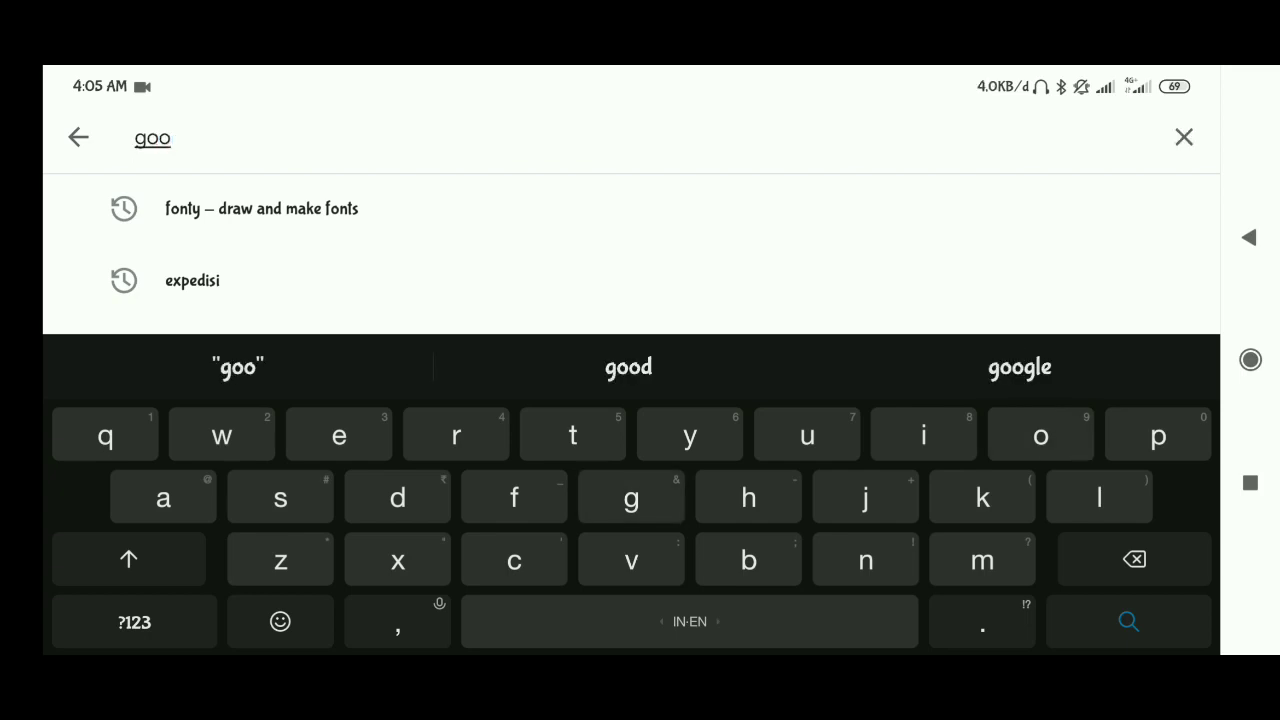
text(gle )
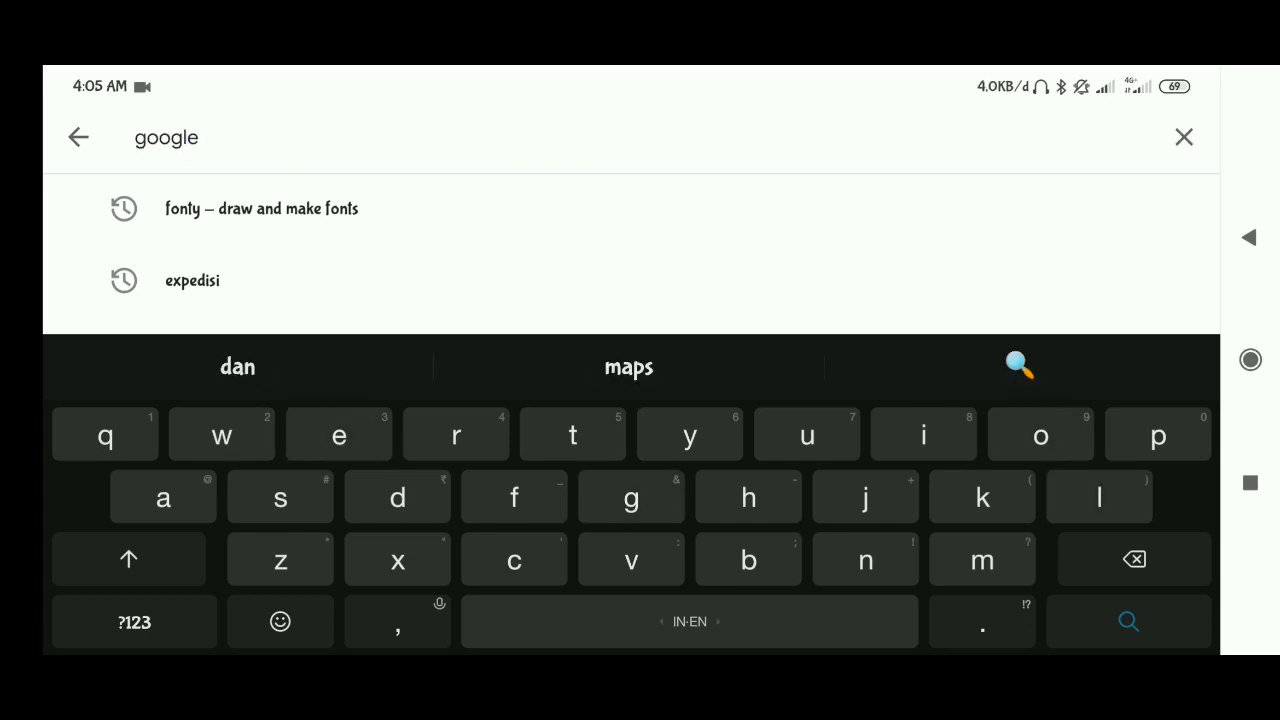
text(class)
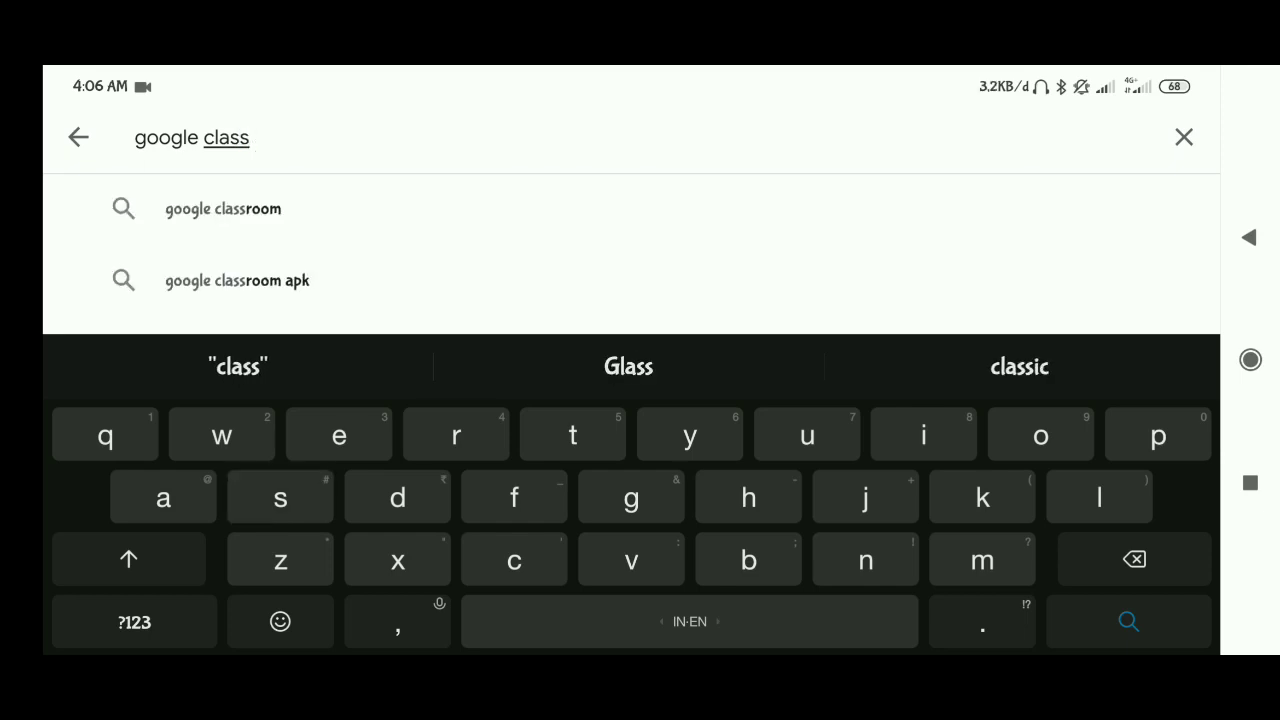
text(roo)
click(223, 209)
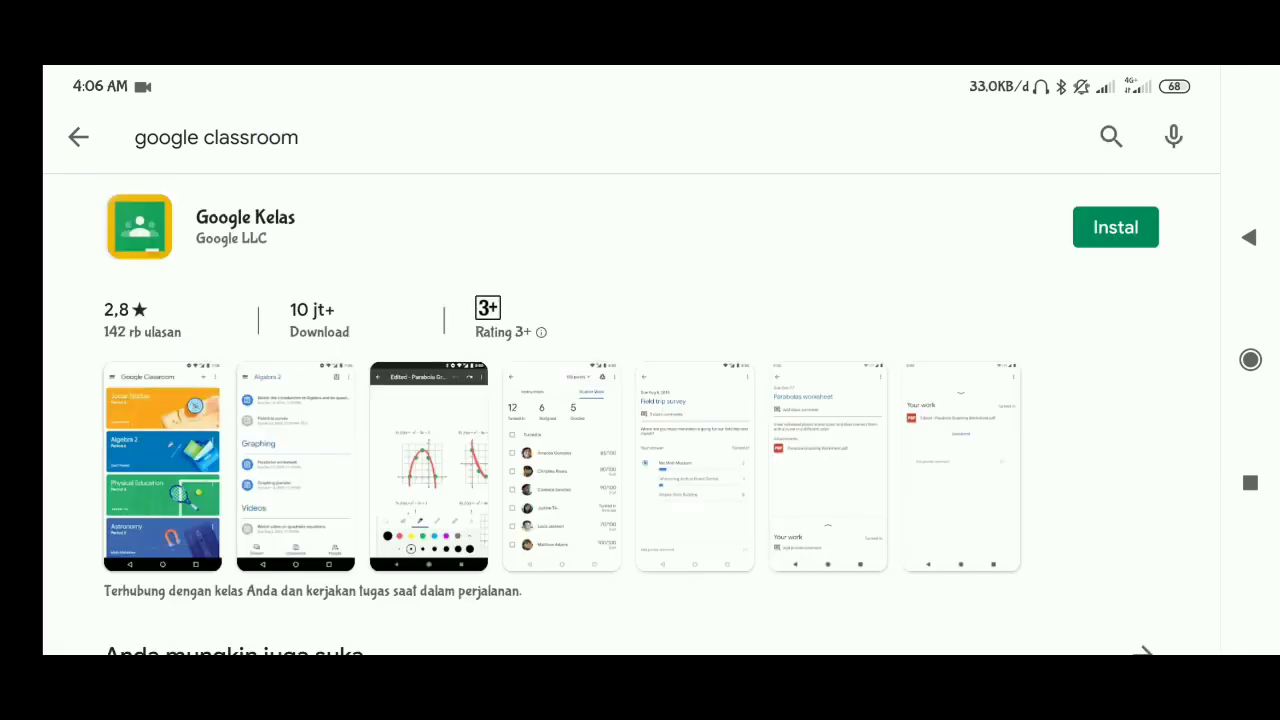
Install the Google Kelas app from Google LLC and open its class list.
click(1115, 227)
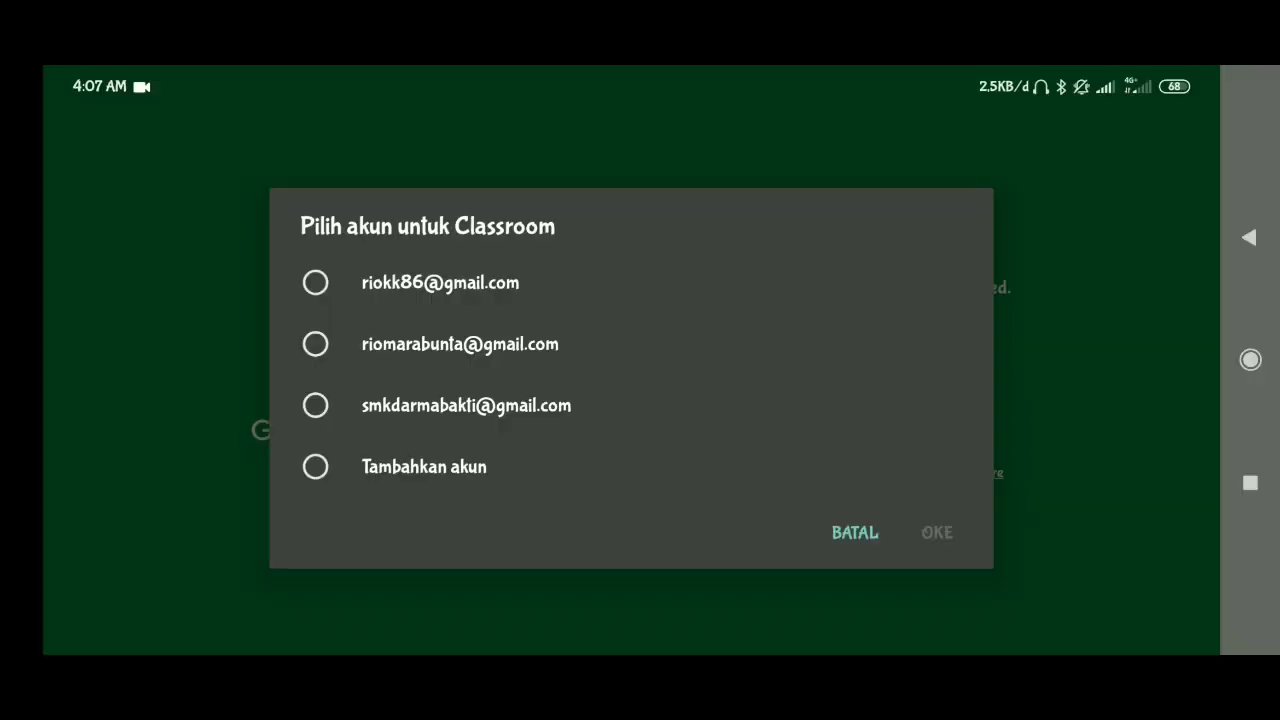
click(440, 283)
click(937, 532)
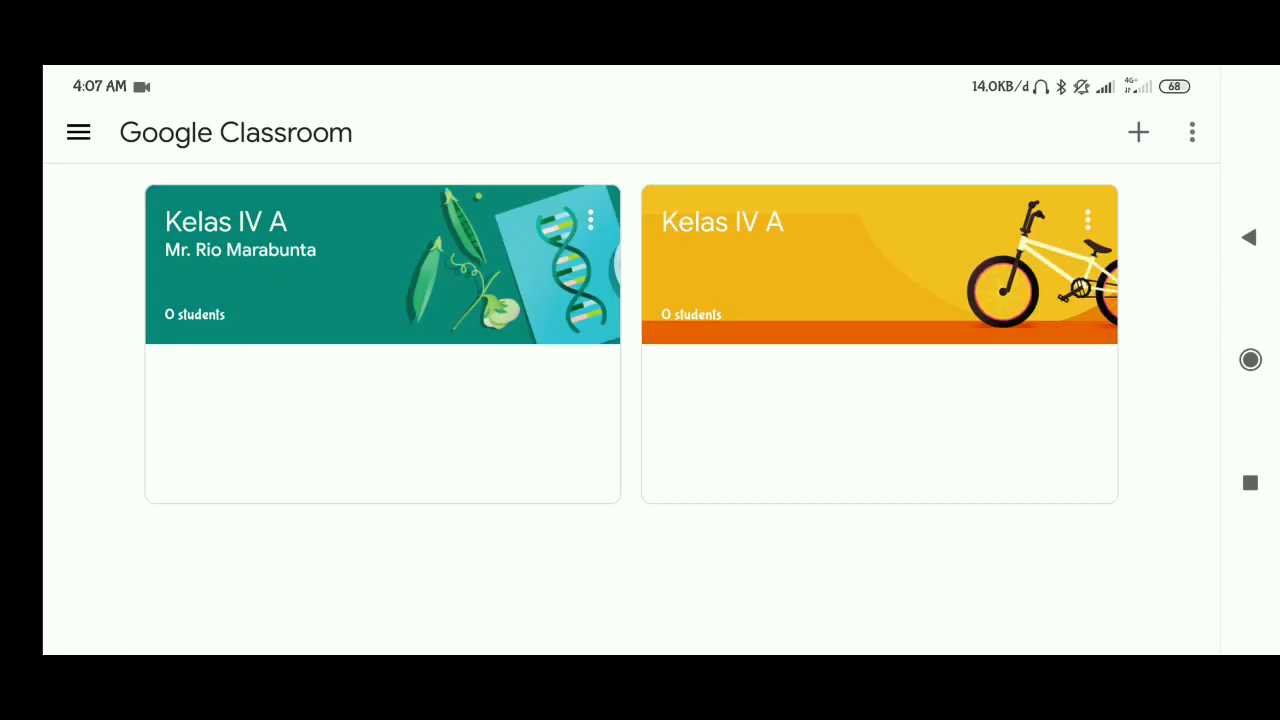
click(1088, 220)
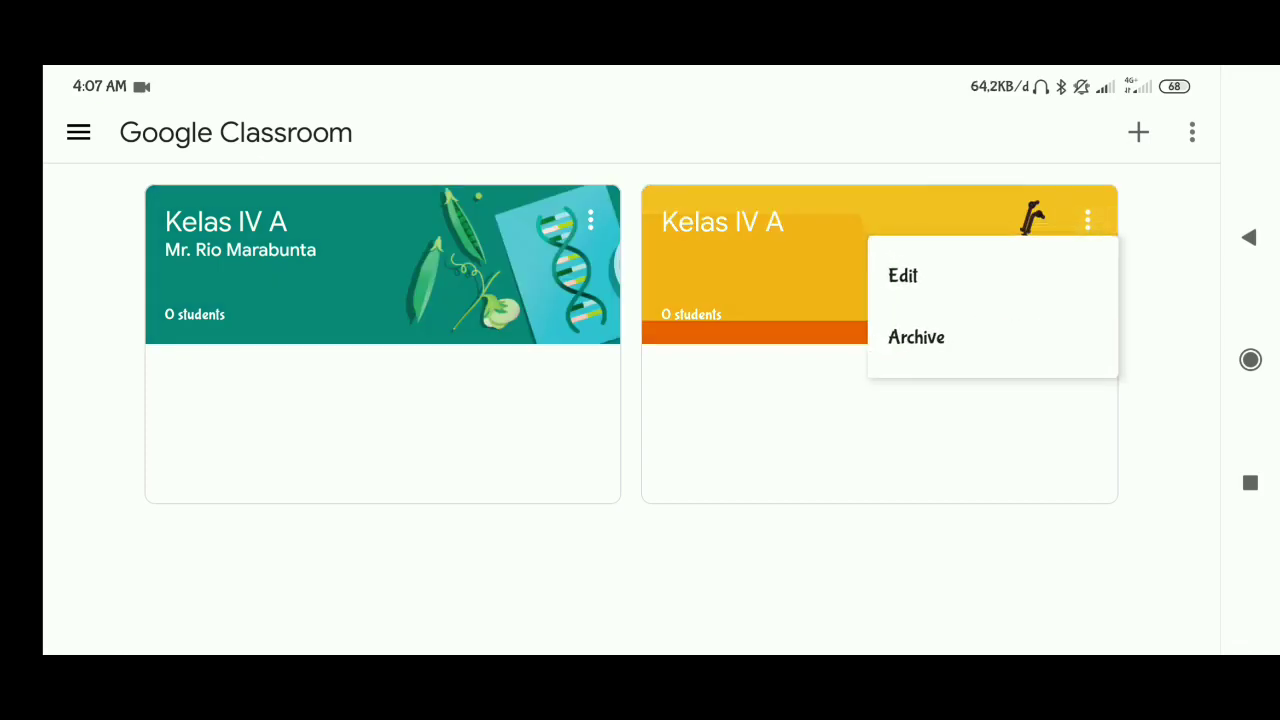
click(916, 337)
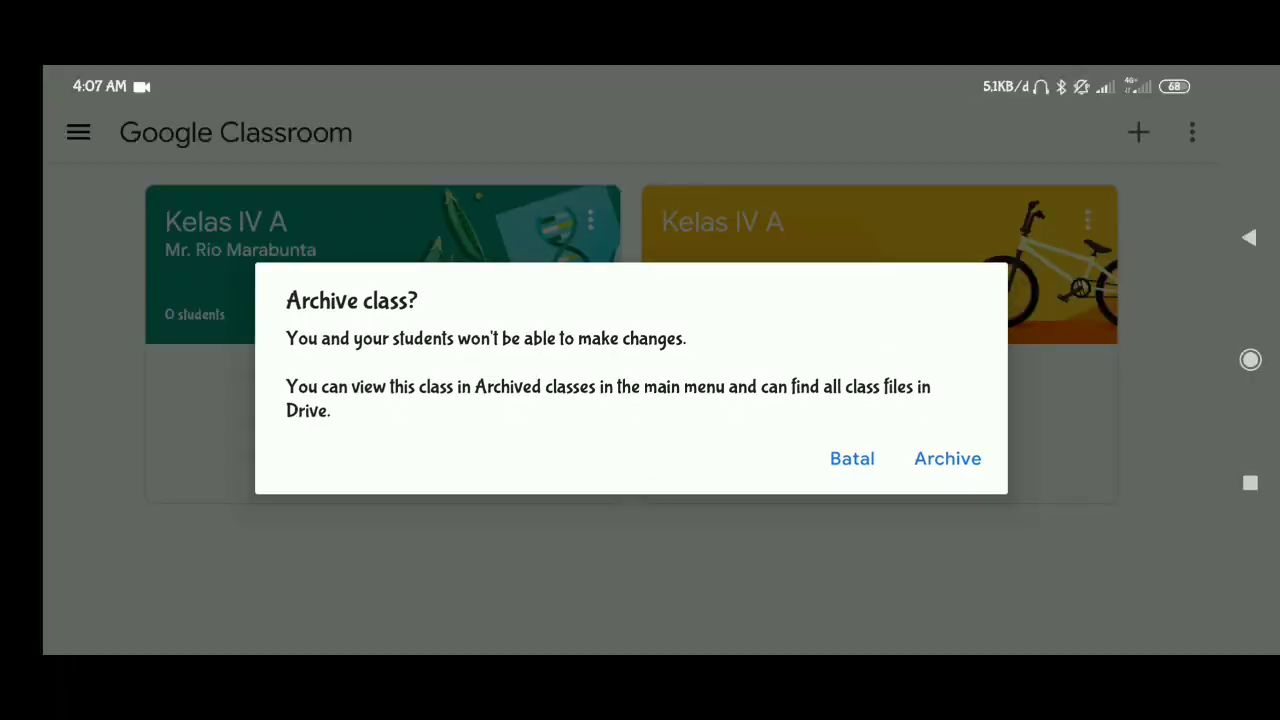
click(852, 458)
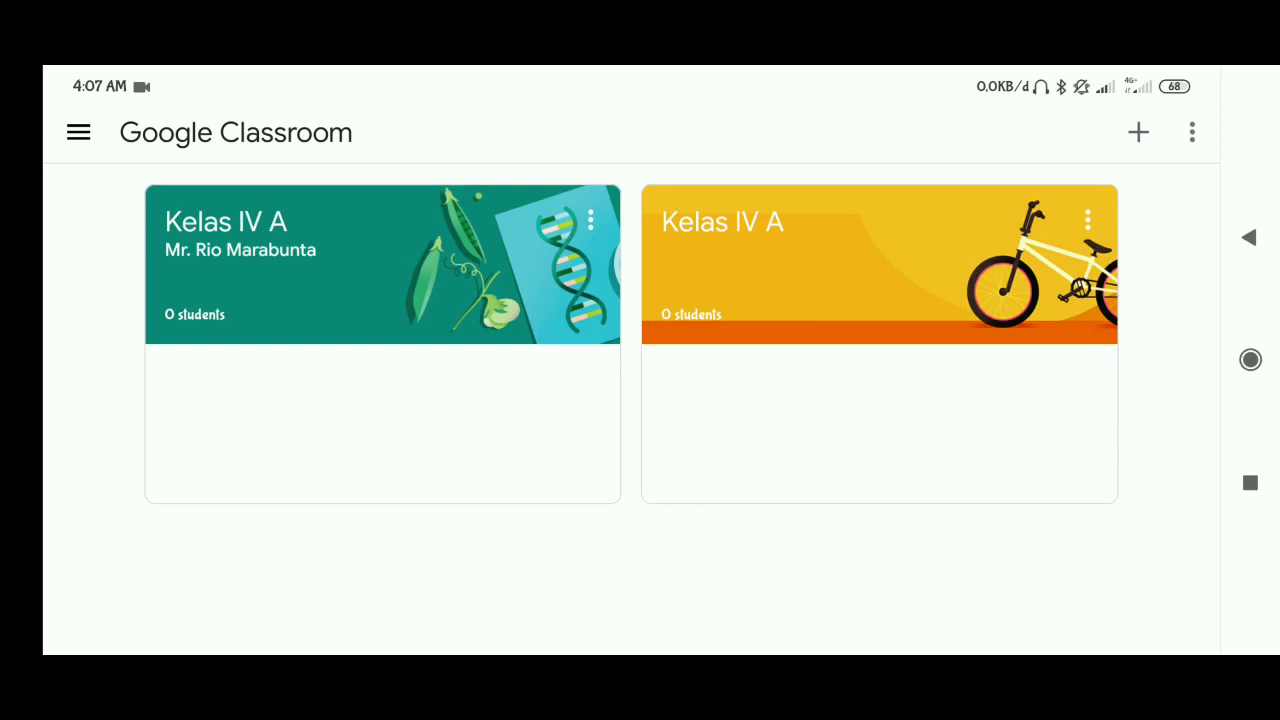
Open the green Kelas IV A class and view the teacher's "Assalamu'alaikum..." announcement from its stream.
click(330, 265)
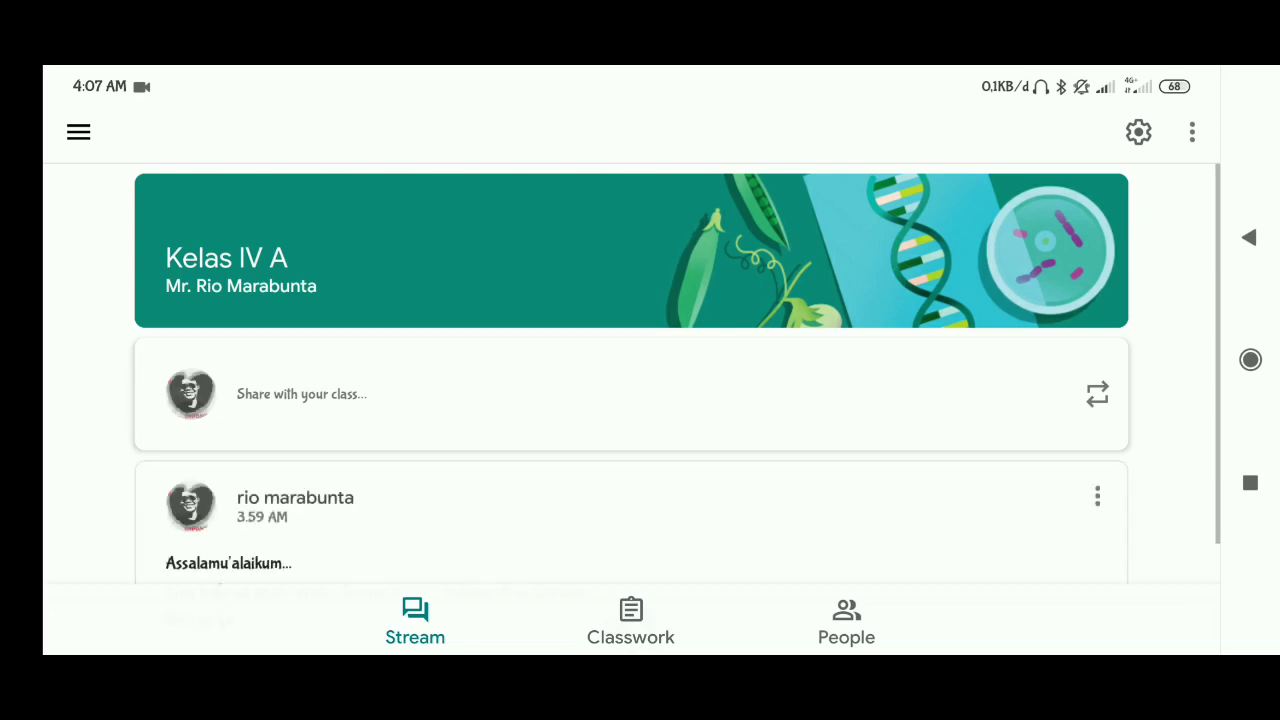
scroll(640, 400, down, 3)
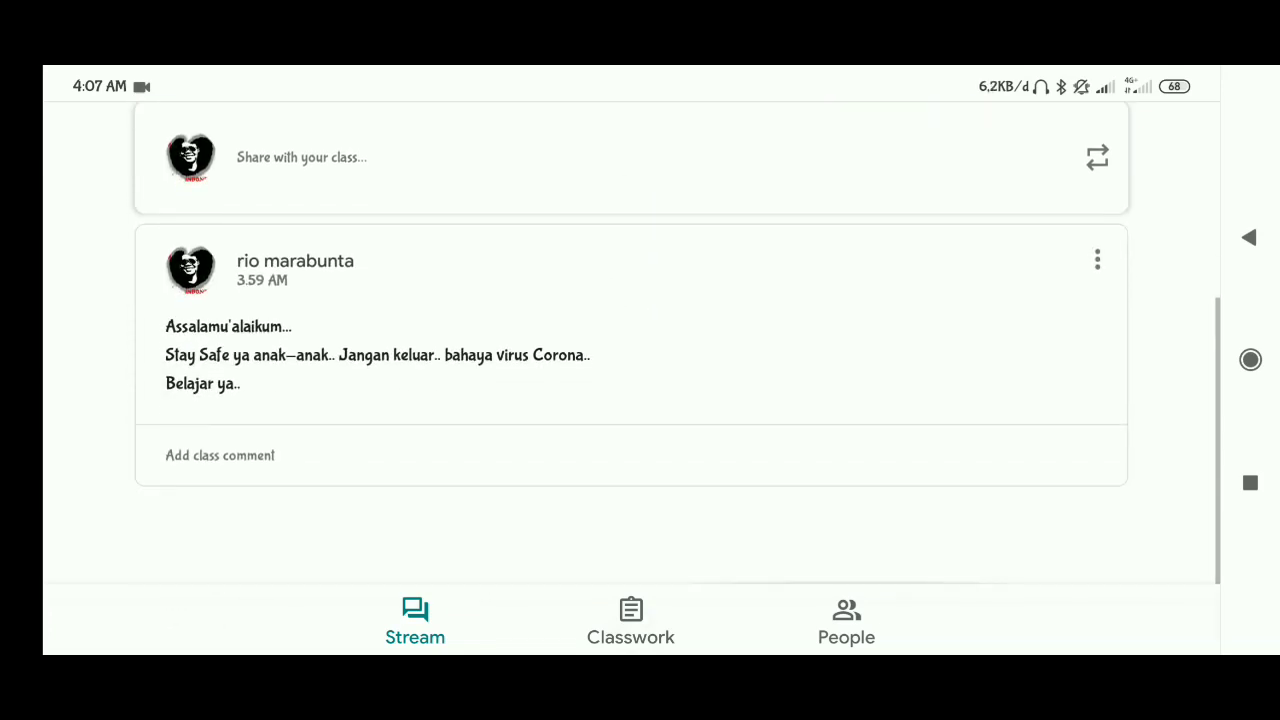
click(825, 300)
scroll(827, 305, up, 3)
scroll(827, 305, down, 3)
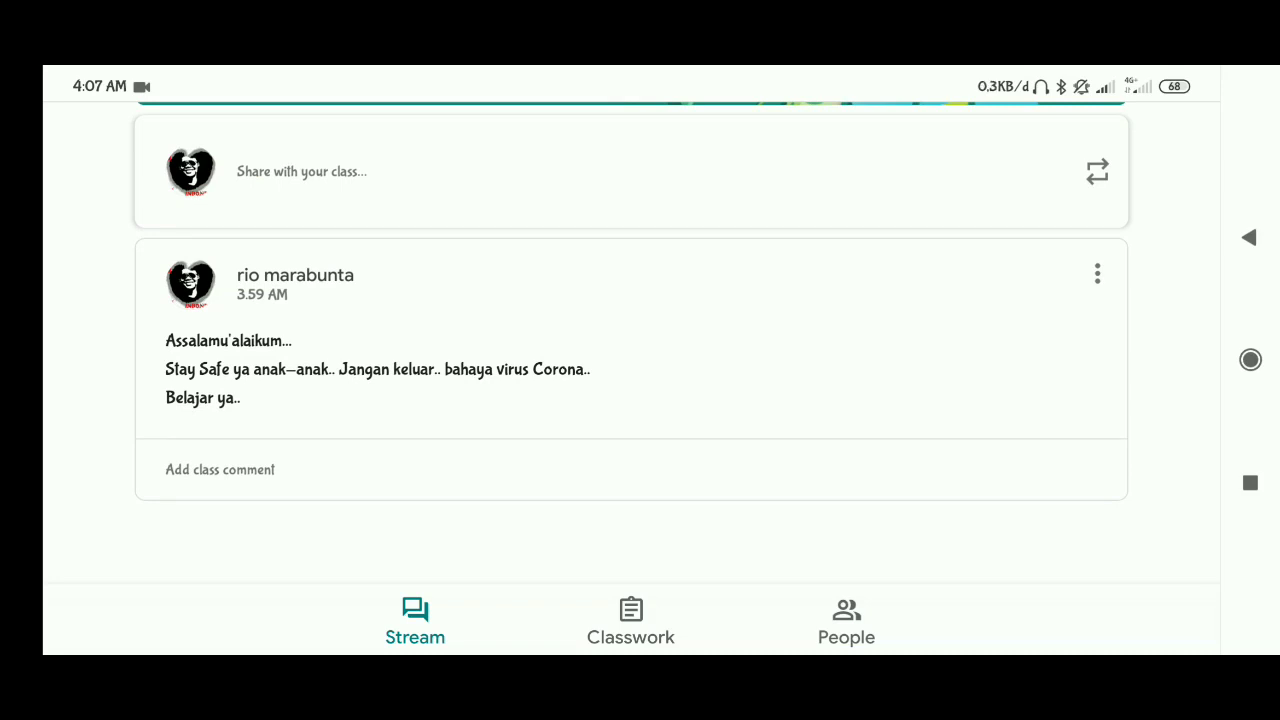
click(631, 369)
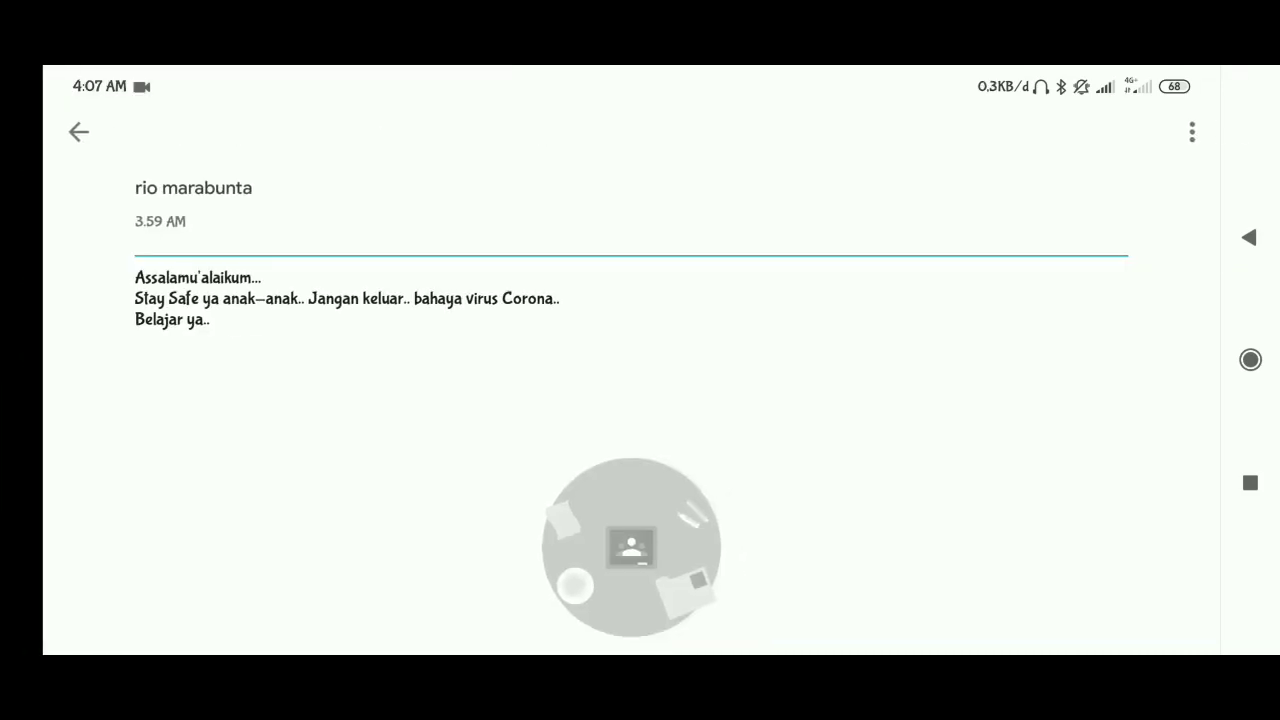